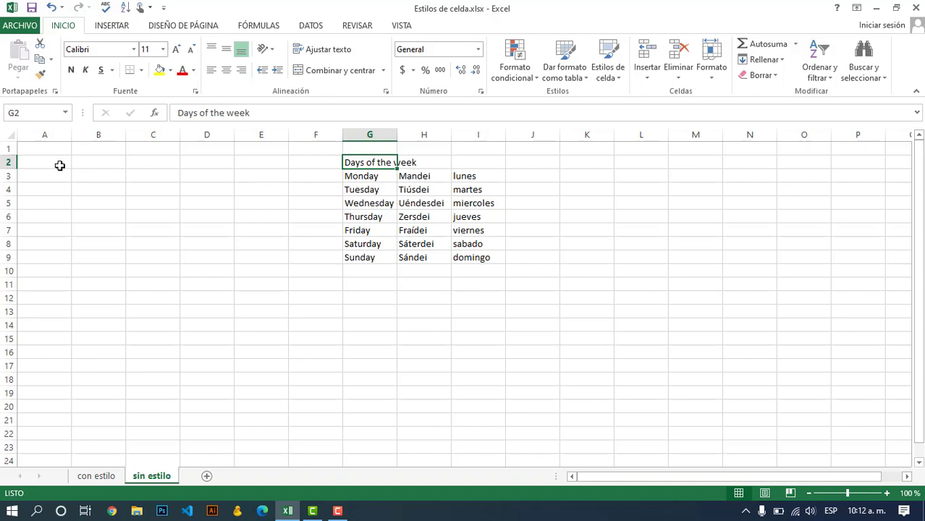
Step: Examine the grid structure of the sin estilo sheet through cells A2 to C2, row 2 and column D
{"action": "left_click", "coordinate": [46, 162]}
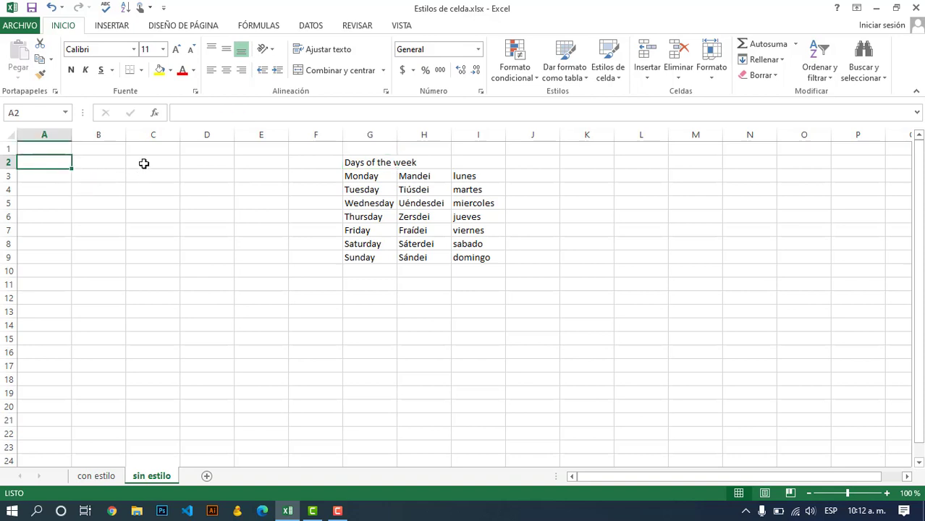
{"action": "left_click", "coordinate": [95, 165]}
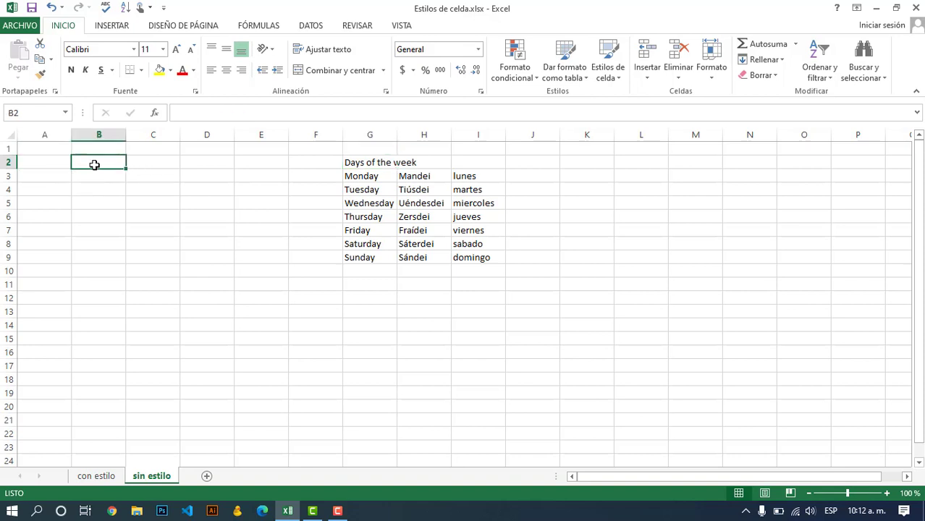
{"action": "left_click", "coordinate": [146, 162]}
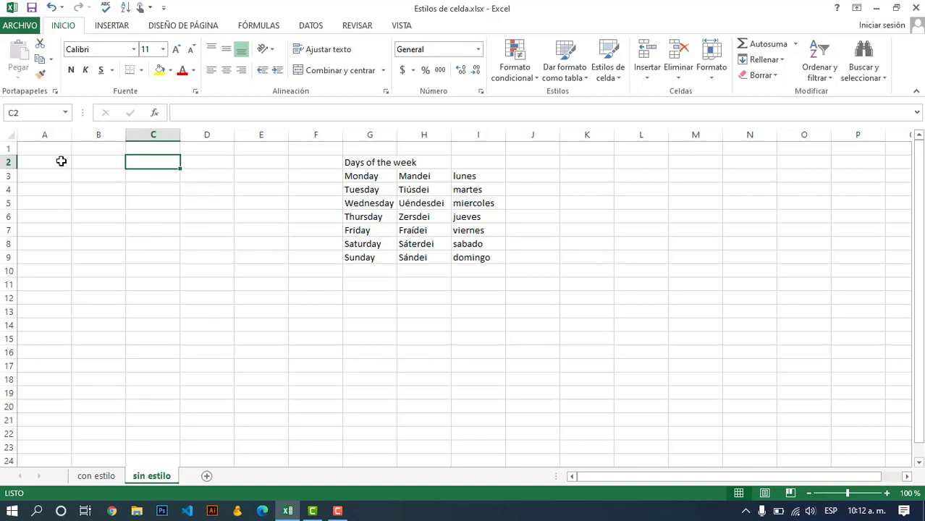
{"action": "left_click", "coordinate": [6, 163]}
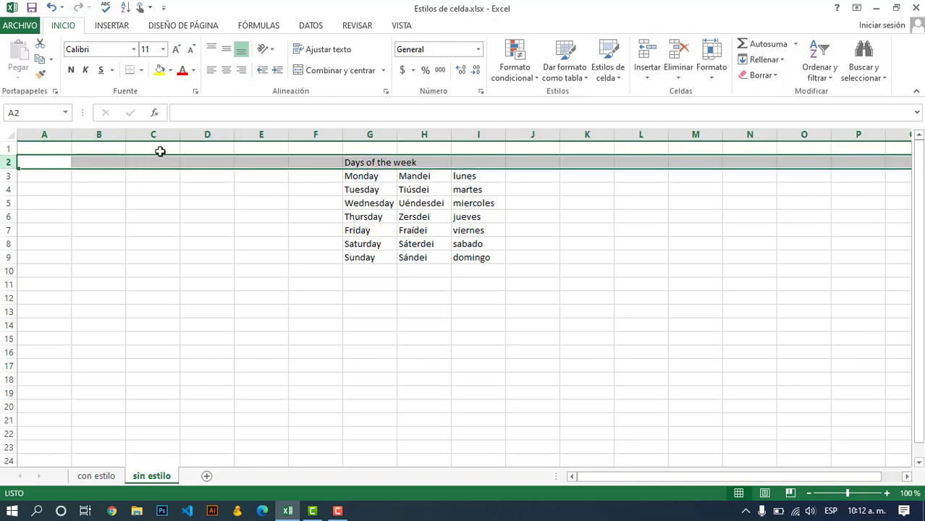
{"action": "left_click", "coordinate": [194, 132]}
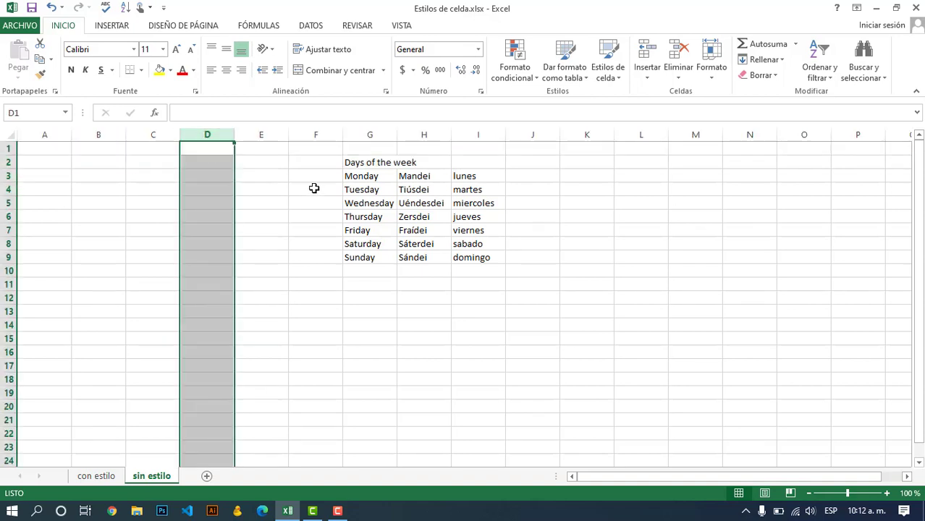
Step: Examine the unformatted Days of the week table in the sin estilo sheet, from its title to the day names
{"action": "left_click", "coordinate": [359, 174]}
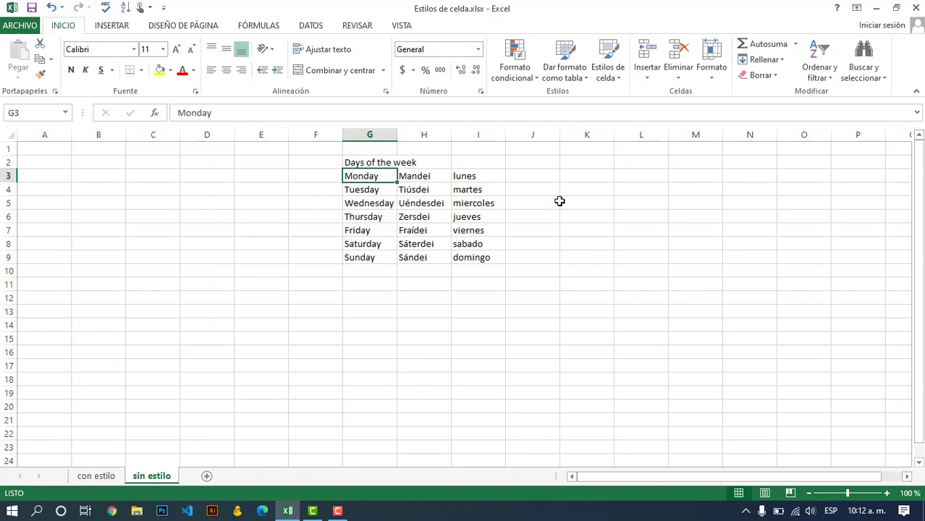
{"action": "key", "text": "Up"}
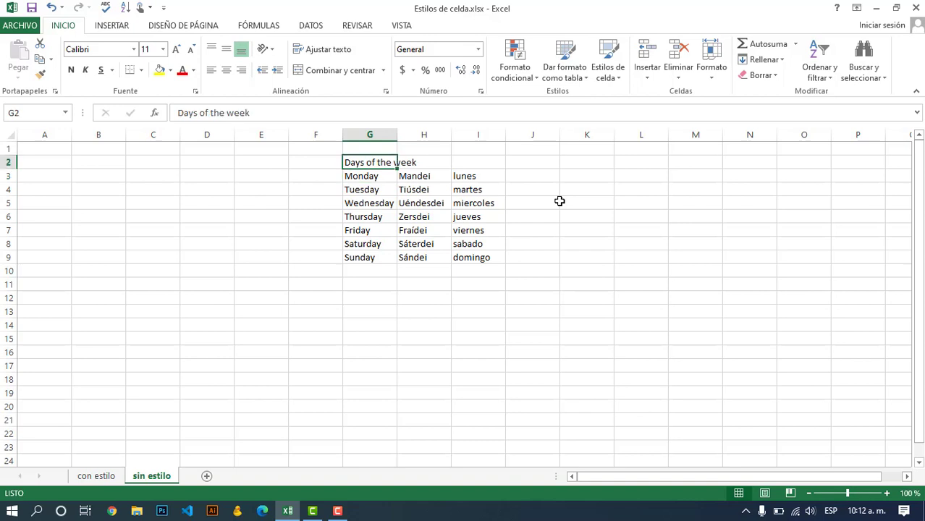
{"action": "key", "text": "Right"}
{"action": "key", "text": "Down"}
{"action": "key", "text": "Right"}
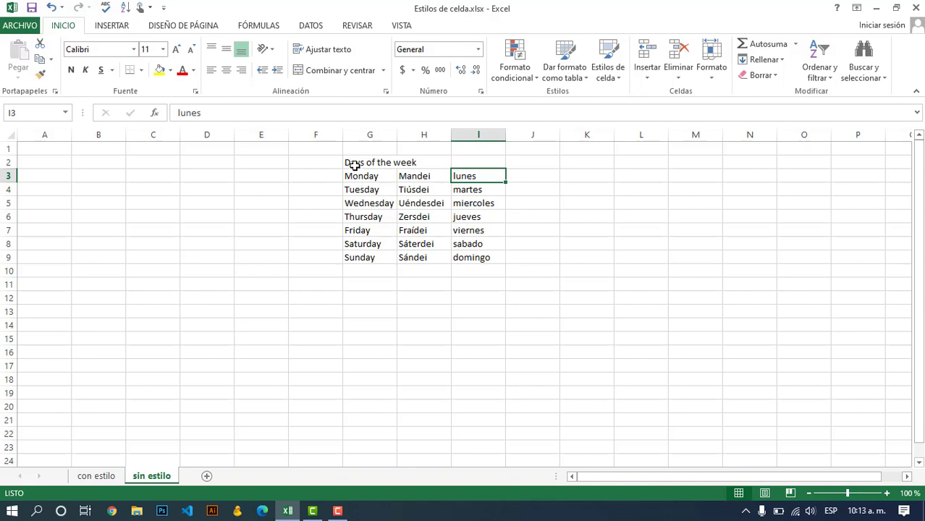
{"action": "mouse_move", "coordinate": [354, 165]}
{"action": "left_mouse_down"}
{"action": "mouse_move", "coordinate": [386, 212]}
{"action": "mouse_move", "coordinate": [450, 262]}
{"action": "mouse_move", "coordinate": [484, 259]}
{"action": "mouse_move", "coordinate": [364, 188]}
{"action": "mouse_move", "coordinate": [356, 162]}
{"action": "left_mouse_up"}
{"action": "left_click", "coordinate": [531, 257]}
{"action": "left_click", "coordinate": [403, 287]}
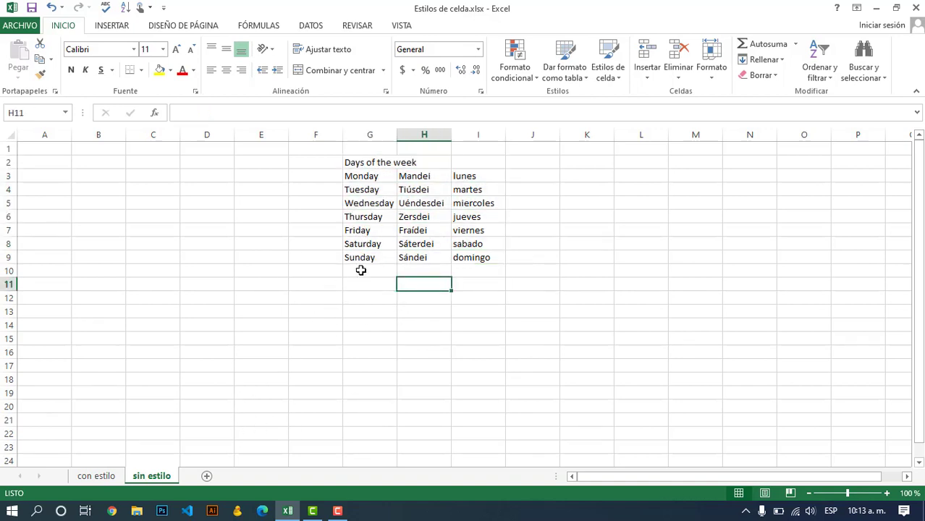
Step: In the con estilo sheet, examine the font, size and text colour formatting of the table's title and day names
{"action": "left_click", "coordinate": [97, 478]}
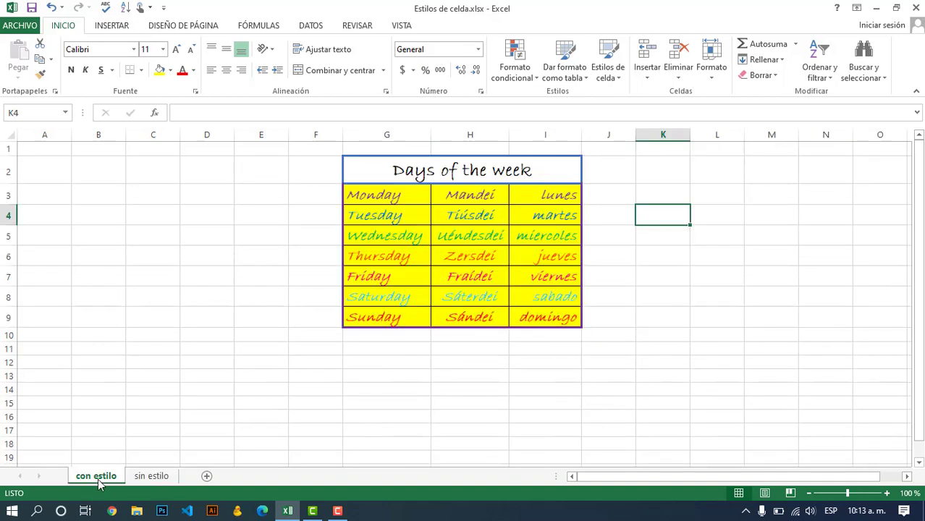
{"action": "left_click", "coordinate": [400, 349]}
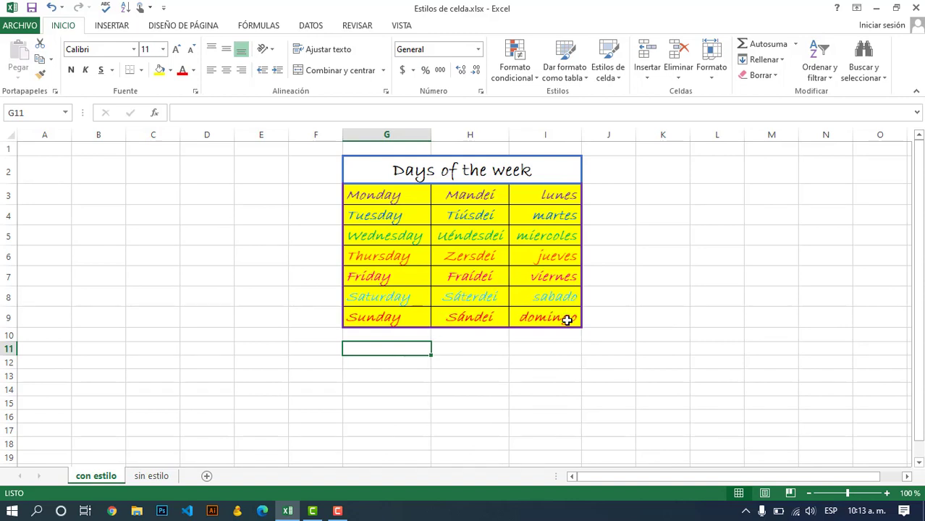
{"action": "left_click", "coordinate": [391, 174]}
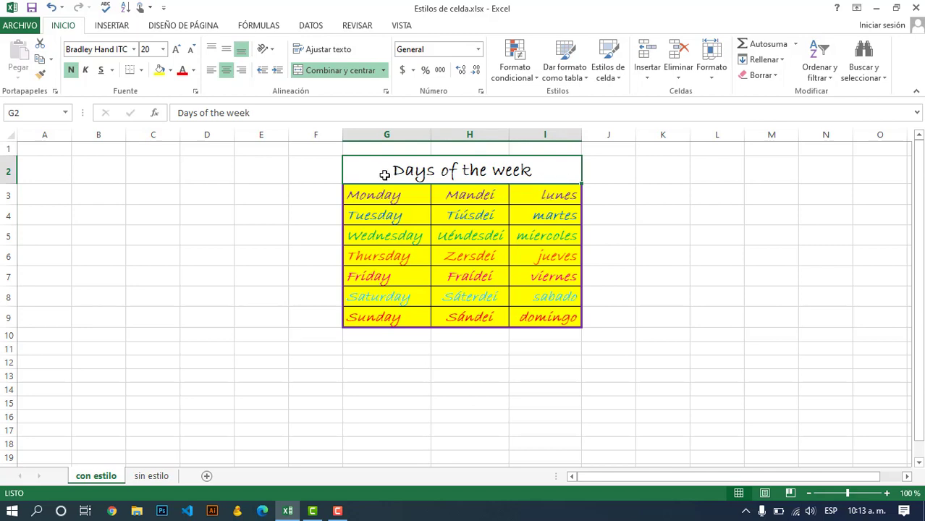
{"action": "left_click", "coordinate": [407, 196]}
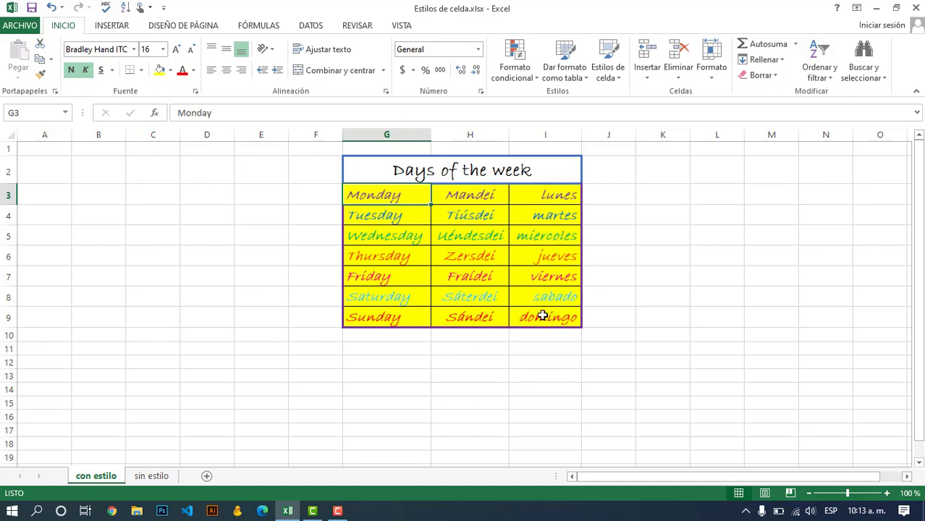
{"action": "left_click_drag", "start_coordinate": [550, 317], "coordinate": [375, 209]}
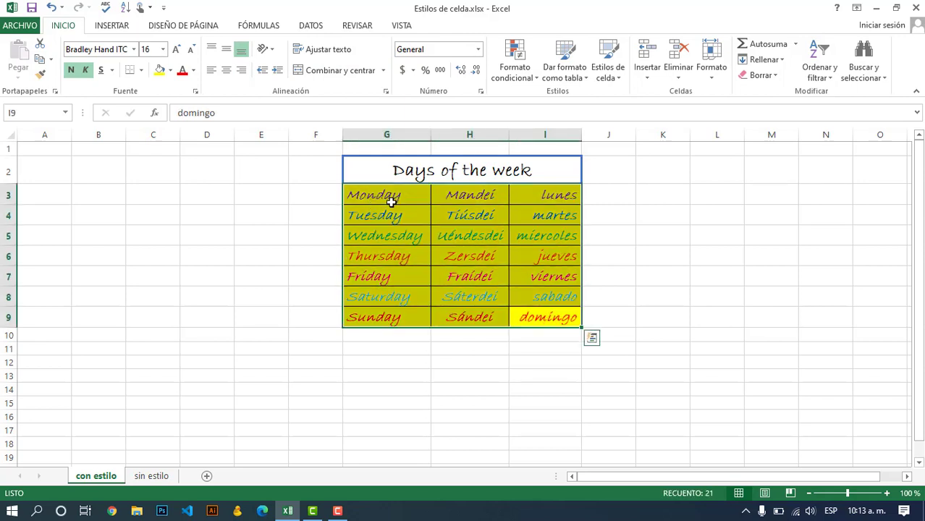
{"action": "left_click", "coordinate": [402, 196]}
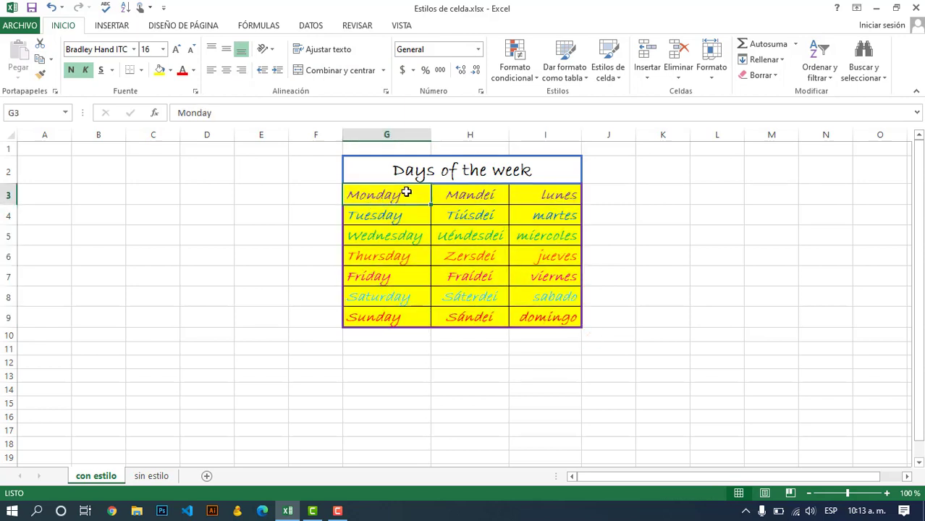
{"action": "left_click", "coordinate": [492, 191]}
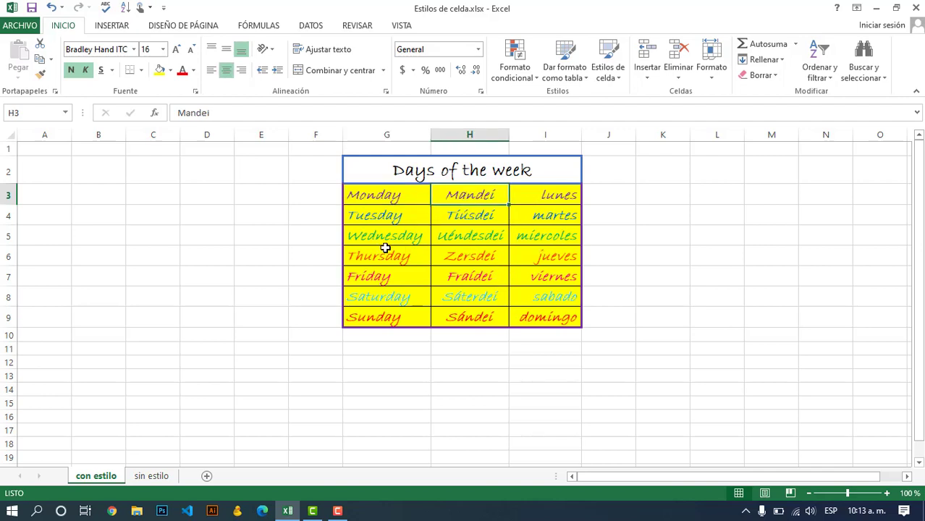
{"action": "left_click", "coordinate": [377, 219]}
{"action": "left_click", "coordinate": [389, 235]}
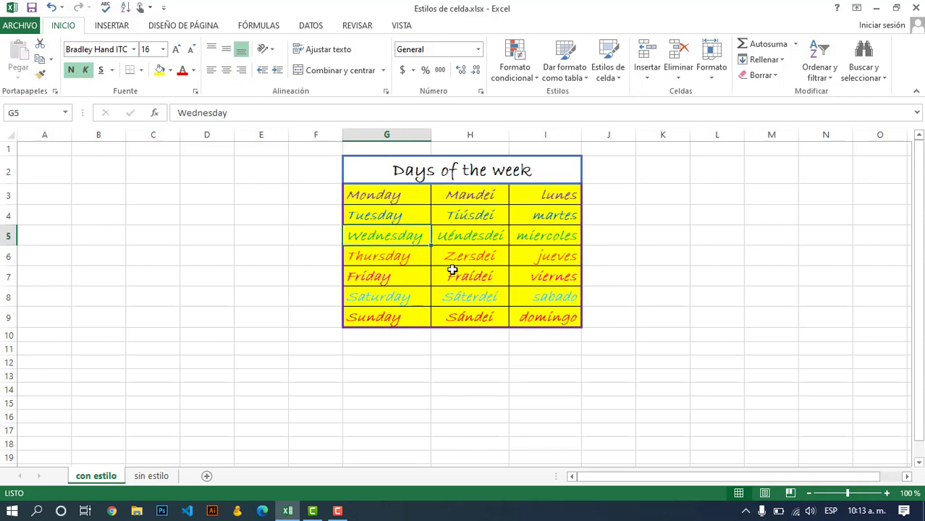
{"action": "left_click", "coordinate": [373, 168]}
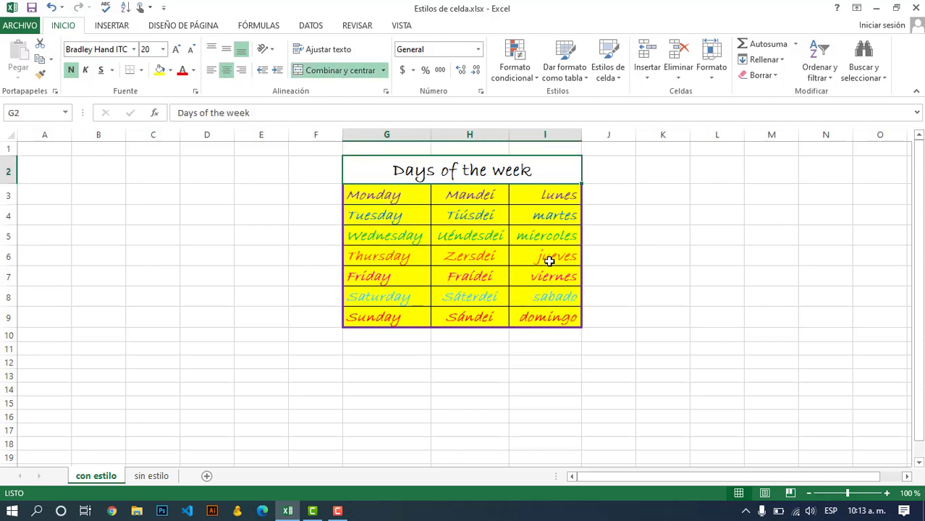
Step: Examine the borders and fill of the title cell and the day range G3:I9 in the styled table
{"action": "left_click", "coordinate": [615, 245]}
{"action": "left_click", "coordinate": [569, 181]}
{"action": "left_click", "coordinate": [645, 216]}
{"action": "left_click", "coordinate": [554, 174]}
{"action": "left_click", "coordinate": [632, 175]}
{"action": "left_click_drag", "start_coordinate": [378, 198], "coordinate": [554, 314]}
{"action": "left_click", "coordinate": [669, 274]}
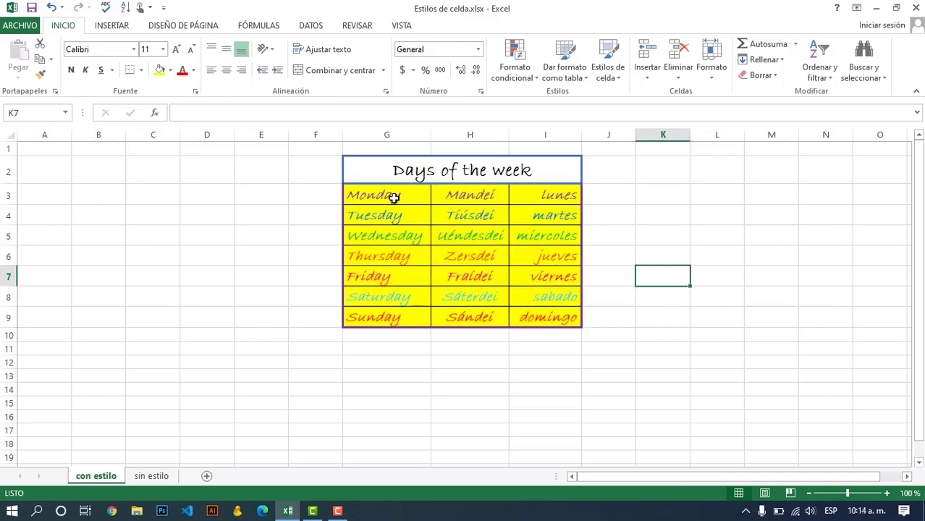
Step: Examine the horizontal text alignment of each of the three day columns, G, H and I, in the styled table
{"action": "left_click_drag", "start_coordinate": [393, 197], "coordinate": [387, 319]}
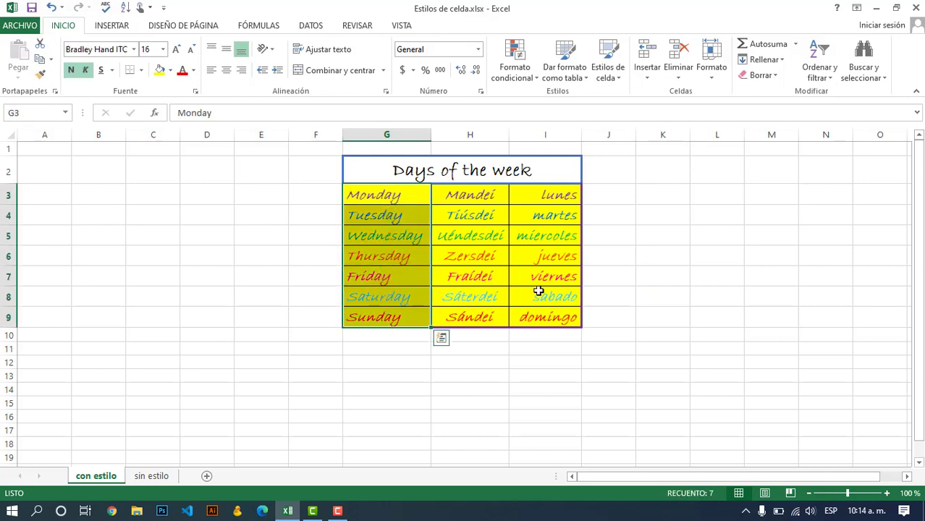
{"action": "left_click", "coordinate": [652, 270]}
{"action": "left_click", "coordinate": [386, 200]}
{"action": "left_click_drag", "start_coordinate": [387, 232], "coordinate": [380, 314]}
{"action": "left_click_drag", "start_coordinate": [468, 205], "coordinate": [469, 320]}
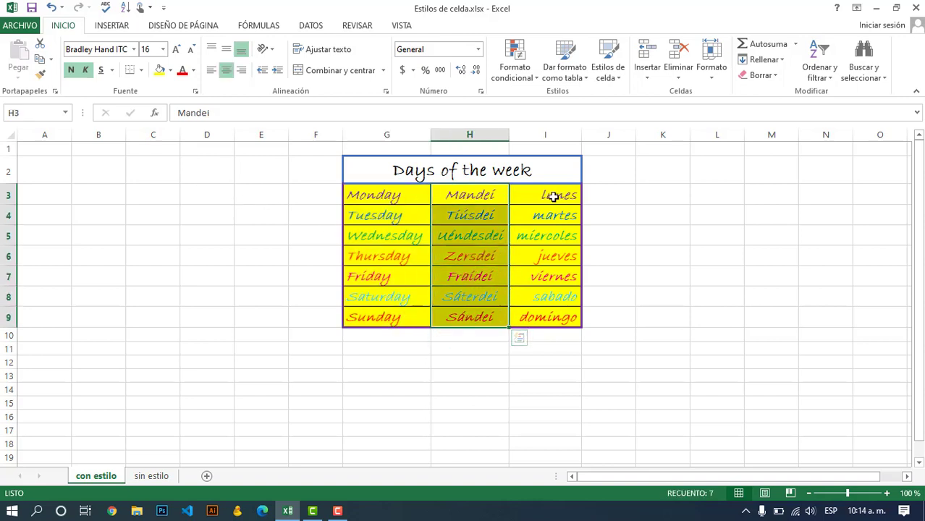
{"action": "left_click_drag", "start_coordinate": [553, 196], "coordinate": [551, 317]}
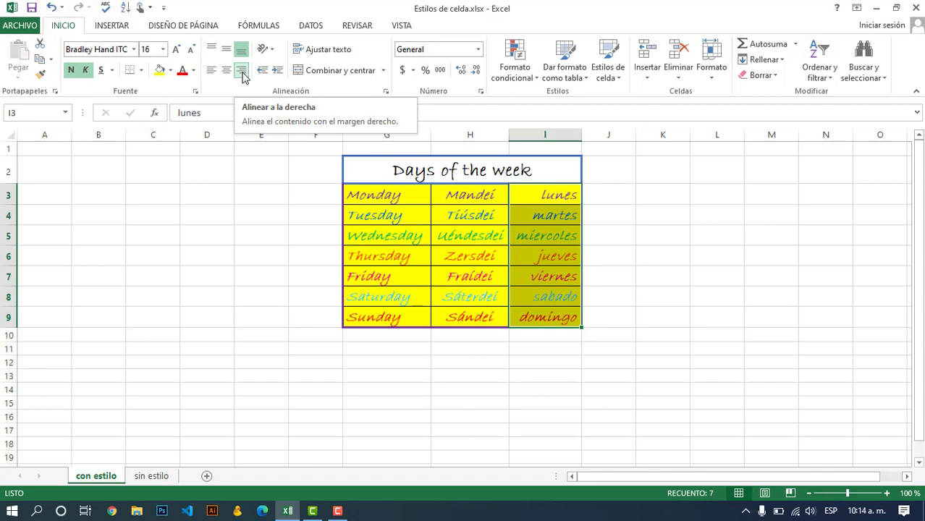
{"action": "left_click_drag", "start_coordinate": [460, 202], "coordinate": [440, 318]}
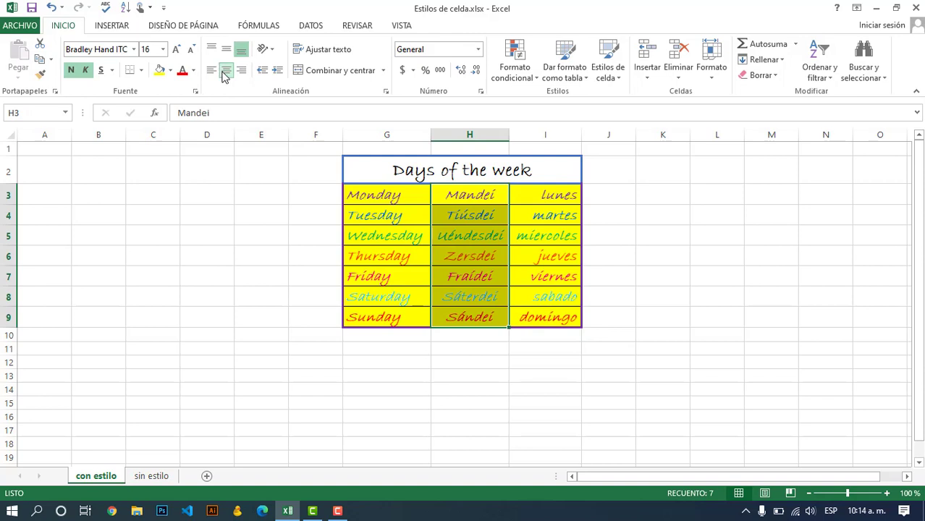
{"action": "left_click", "coordinate": [624, 243]}
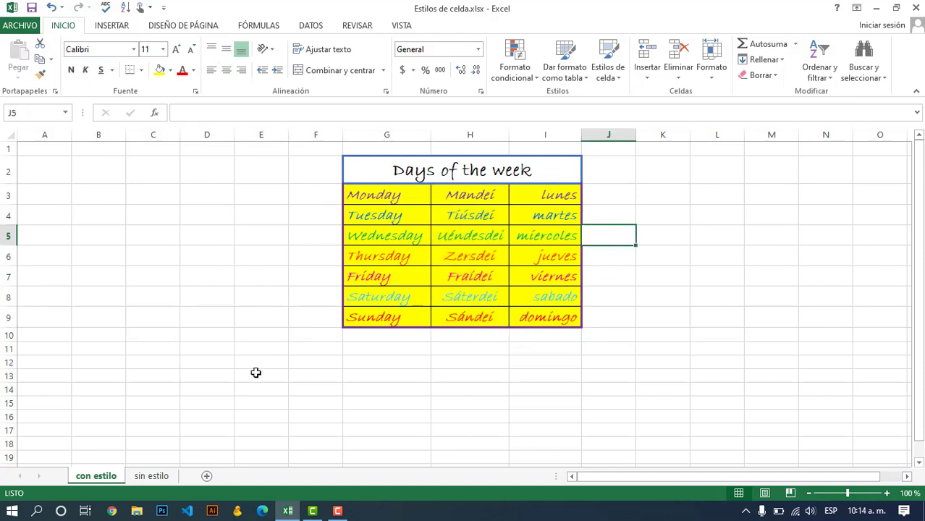
{"action": "left_click_drag", "start_coordinate": [392, 311], "coordinate": [567, 181]}
{"action": "left_click", "coordinate": [662, 235]}
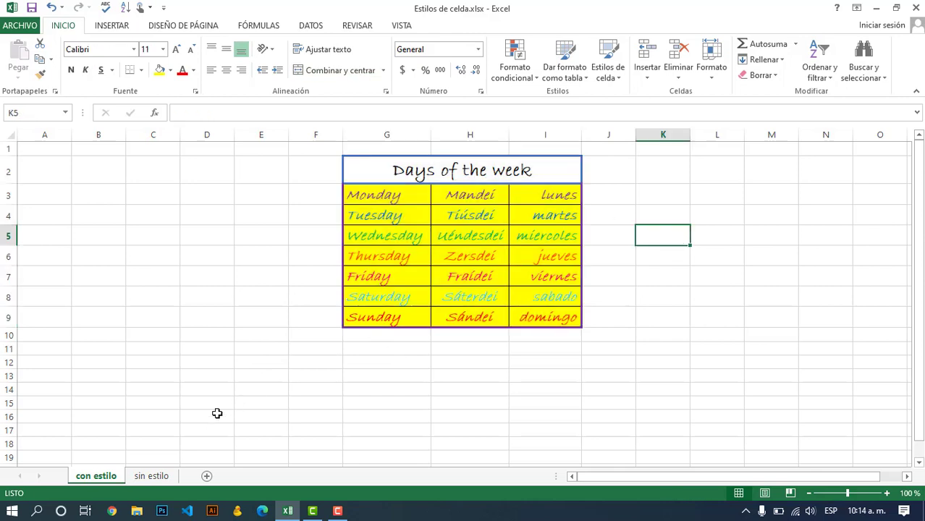
Step: In the sin estilo sheet, merge and center the Days of the week title across cells G2:I2
{"action": "left_click", "coordinate": [153, 477]}
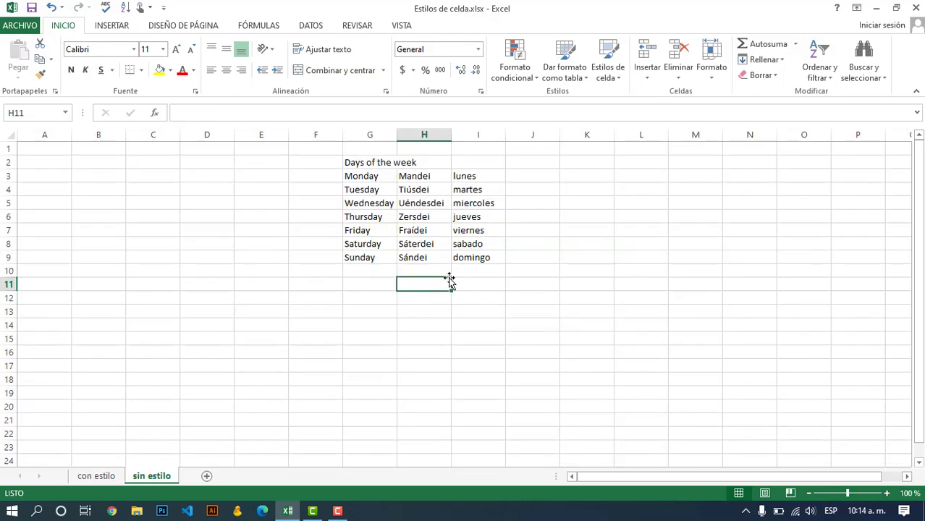
{"action": "left_click", "coordinate": [360, 164]}
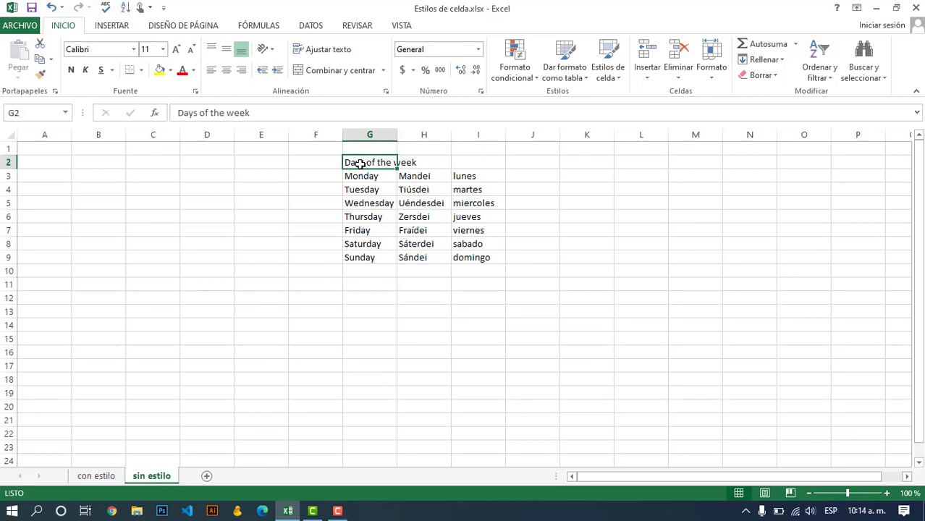
{"action": "left_click_drag", "start_coordinate": [365, 162], "coordinate": [467, 165]}
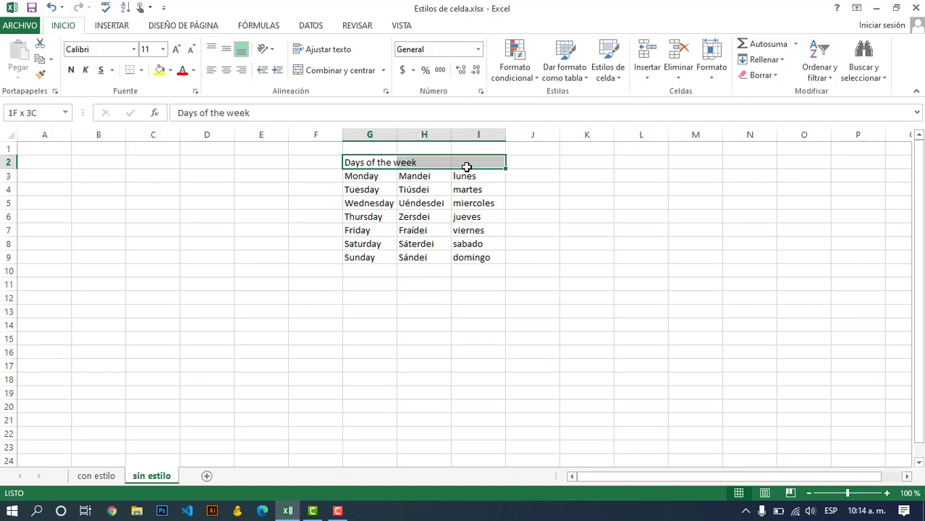
{"action": "left_click", "coordinate": [521, 189]}
{"action": "left_click", "coordinate": [364, 162]}
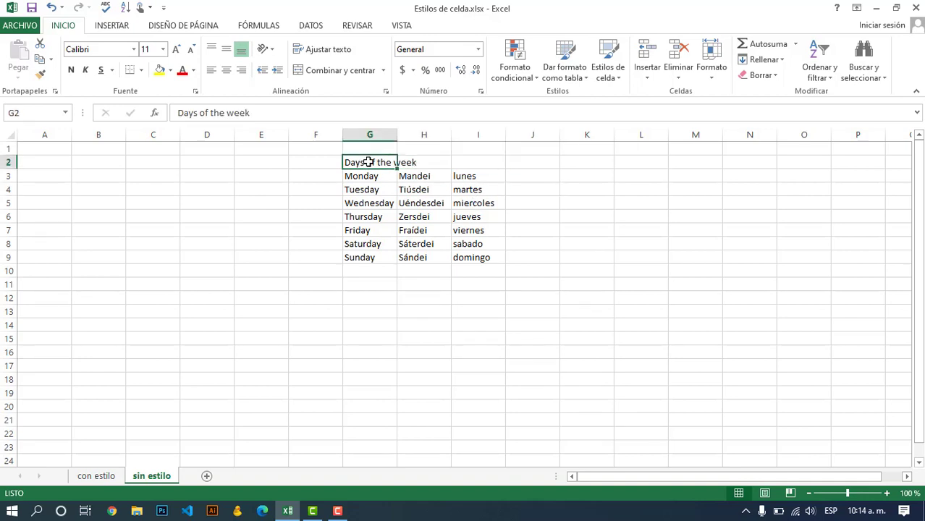
{"action": "left_click_drag", "start_coordinate": [369, 162], "coordinate": [465, 168]}
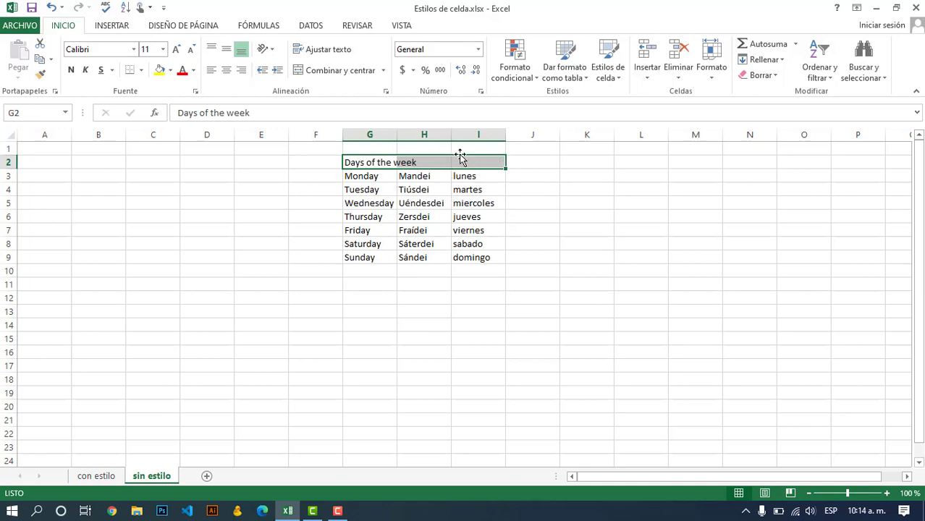
{"action": "left_click", "coordinate": [328, 75]}
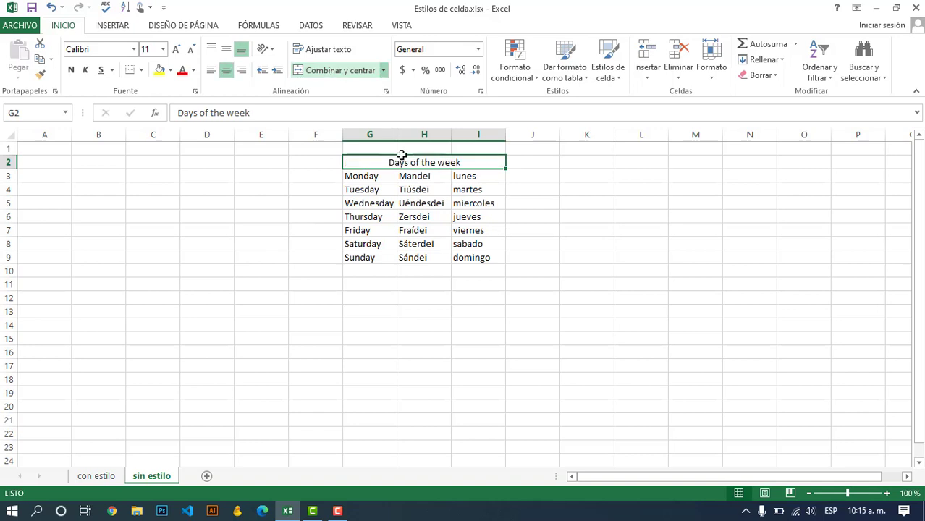
Step: Check the merged title cell against ordinary unmerged cells such as K2 and L2 and the Monday cell
{"action": "left_click", "coordinate": [603, 283]}
{"action": "left_click", "coordinate": [480, 165]}
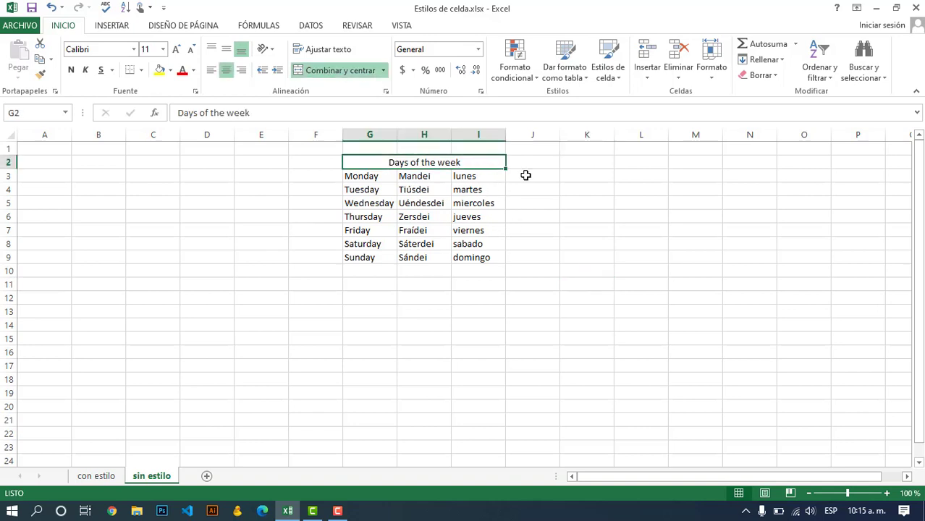
{"action": "left_click_drag", "start_coordinate": [590, 162], "coordinate": [635, 165]}
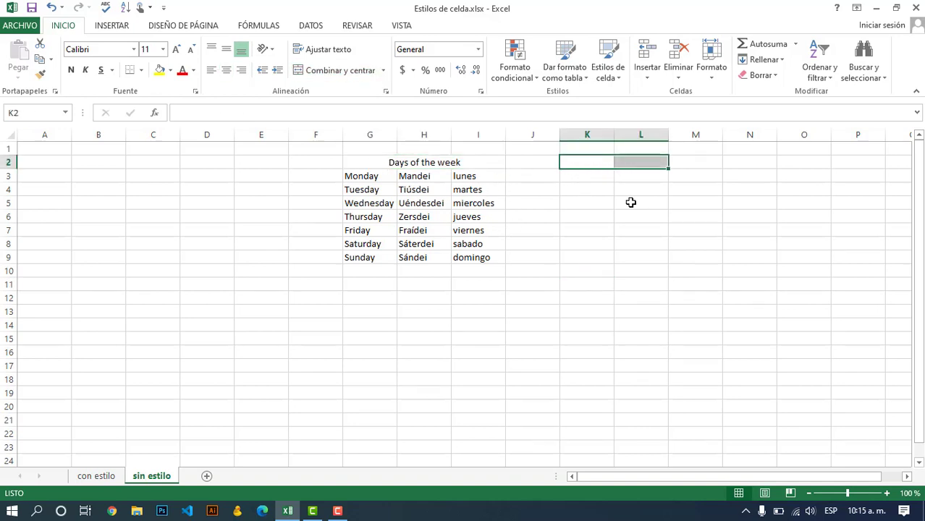
{"action": "left_click", "coordinate": [632, 190]}
{"action": "left_click", "coordinate": [389, 166]}
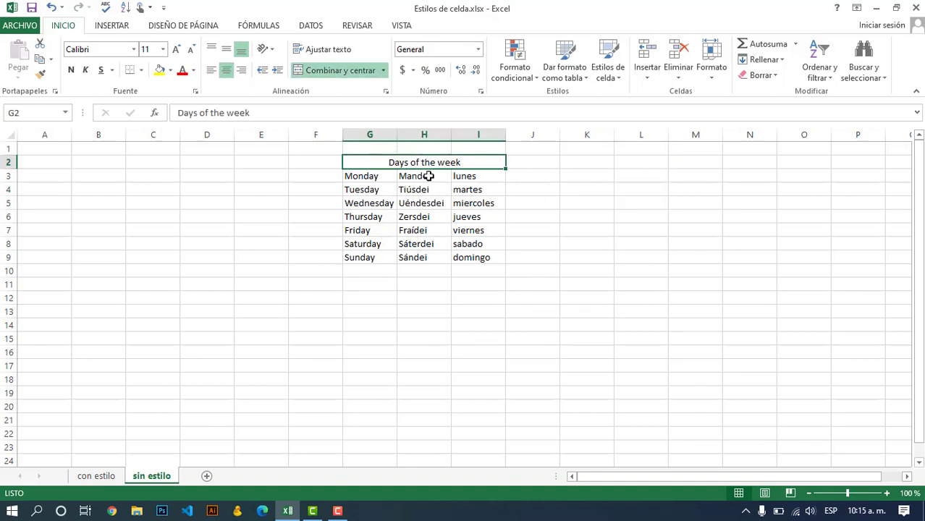
{"action": "left_click", "coordinate": [622, 211]}
{"action": "left_click", "coordinate": [377, 176]}
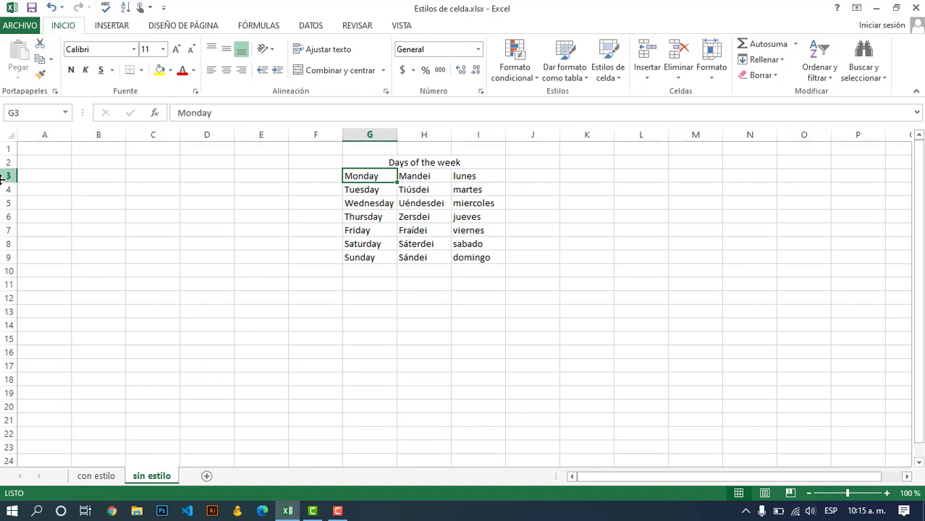
{"action": "left_click", "coordinate": [411, 245]}
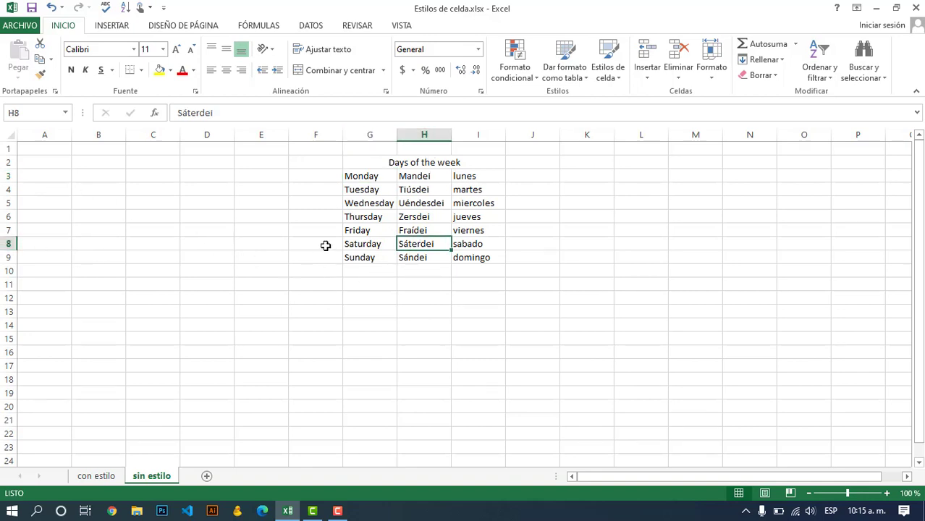
{"action": "left_click", "coordinate": [453, 161]}
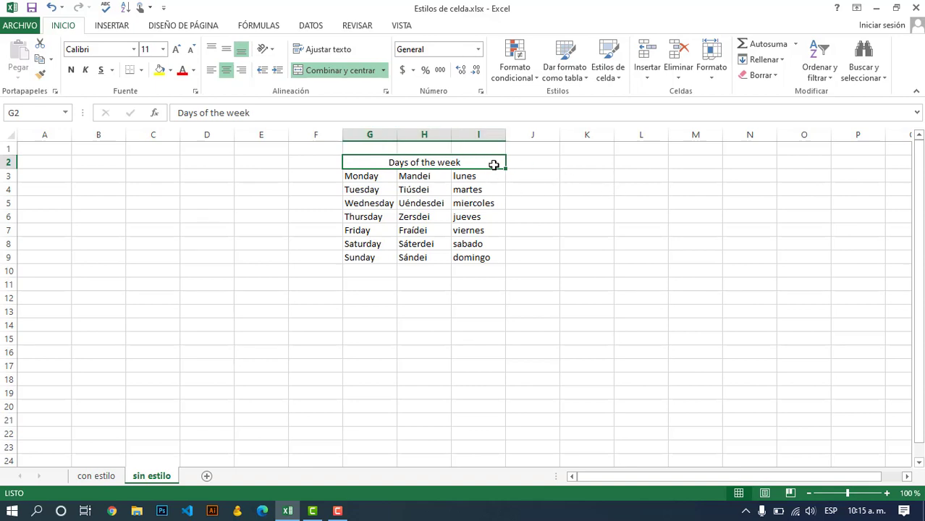
{"action": "left_click", "coordinate": [572, 181]}
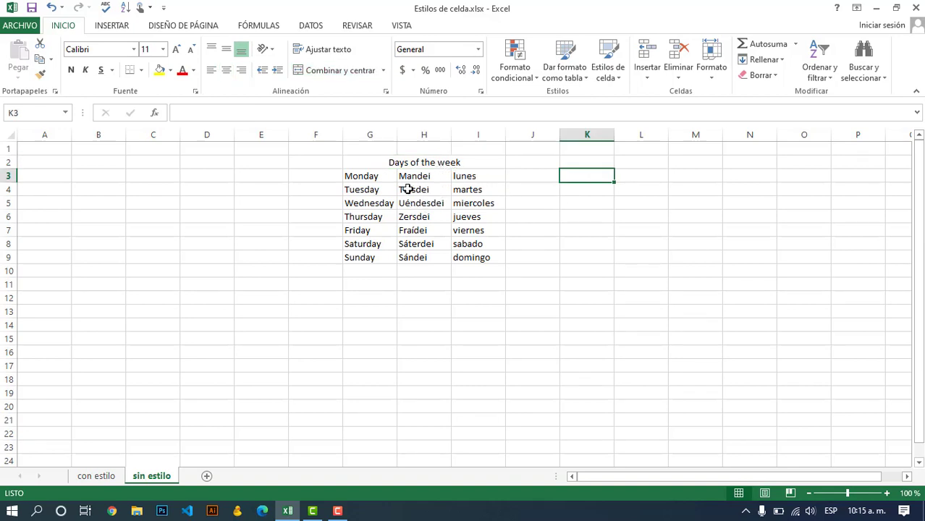
Step: Center the text of the middle day column H3:H9 and right-align the Spanish day names in I3:I9
{"action": "left_click_drag", "start_coordinate": [369, 180], "coordinate": [369, 257]}
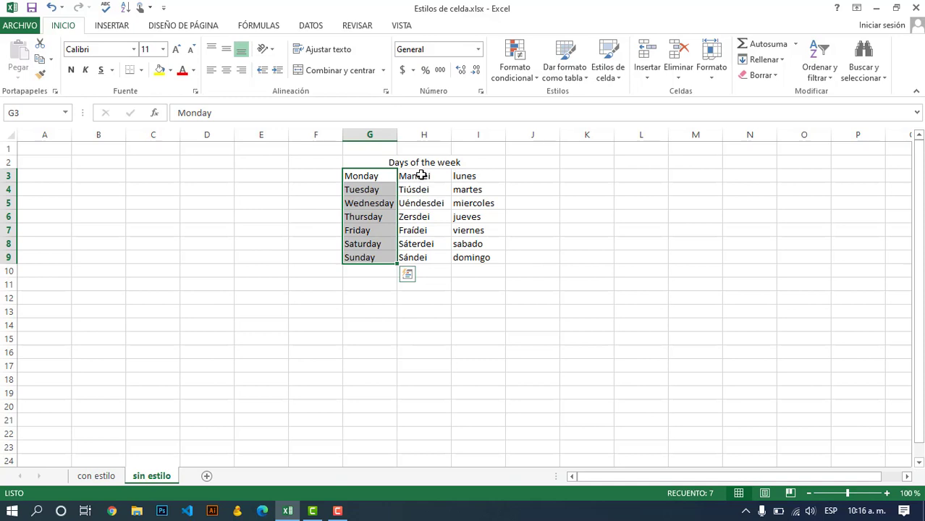
{"action": "left_click_drag", "start_coordinate": [422, 176], "coordinate": [423, 259]}
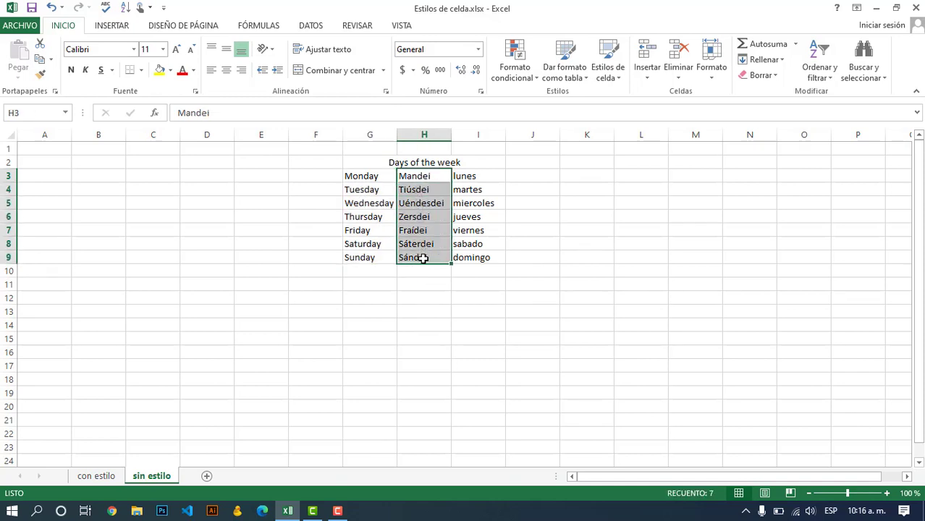
{"action": "left_click", "coordinate": [226, 71]}
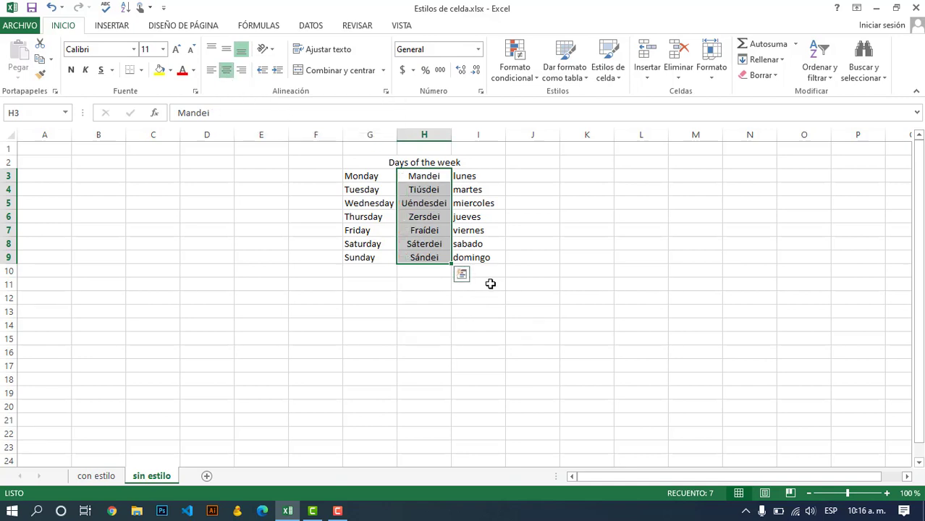
{"action": "left_click_drag", "start_coordinate": [480, 177], "coordinate": [475, 255]}
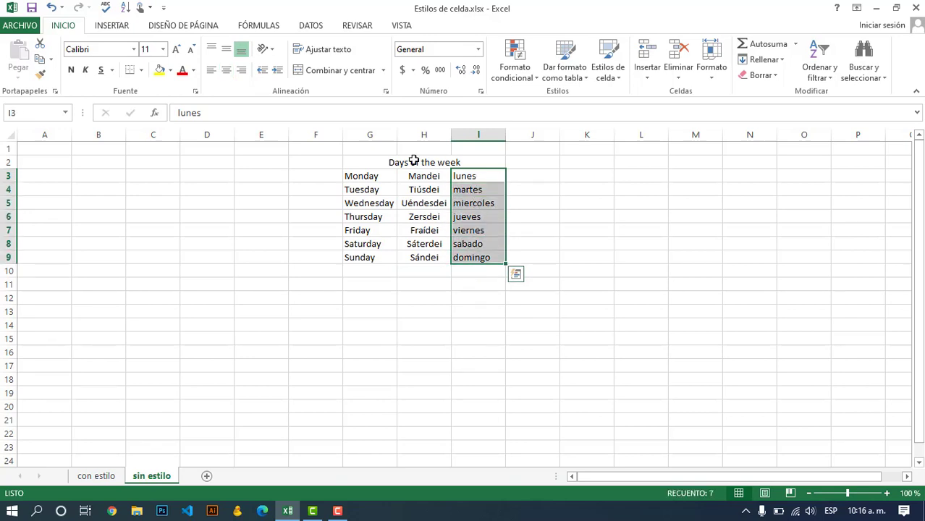
{"action": "left_click", "coordinate": [244, 71]}
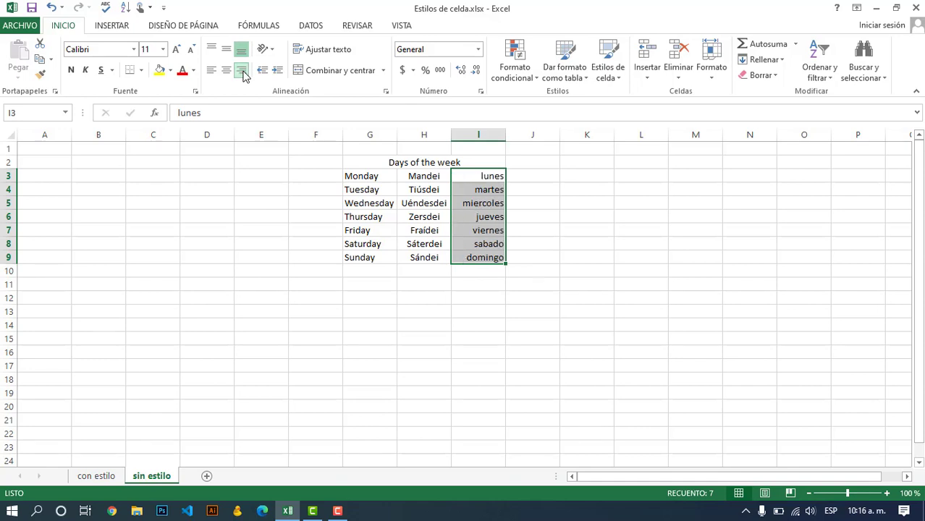
{"action": "left_click", "coordinate": [580, 262]}
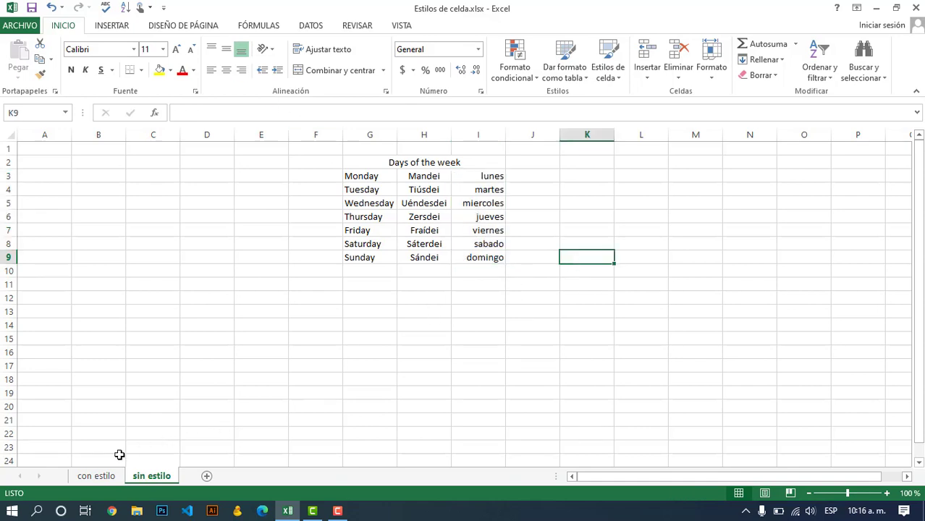
Step: Examine which font the day cells of the styled table in the con estilo sheet use, then return to the sin estilo sheet
{"action": "left_click", "coordinate": [96, 476]}
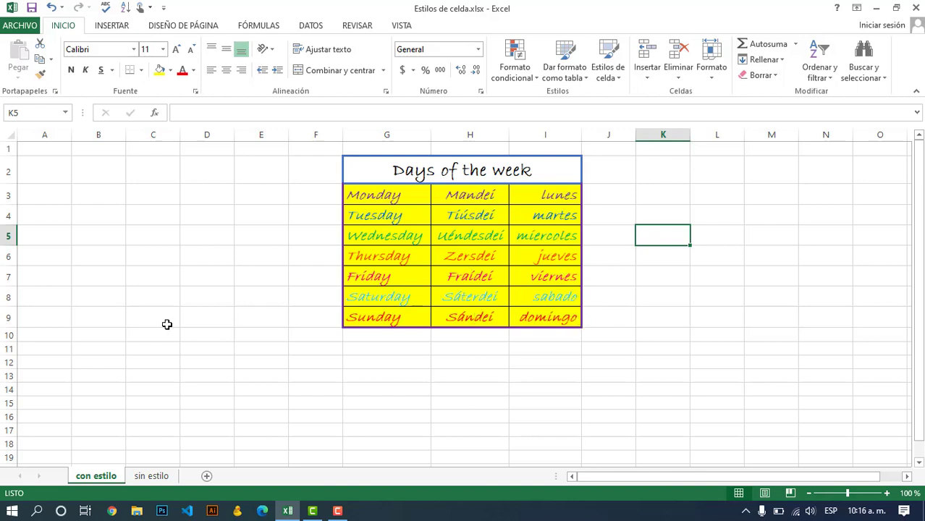
{"action": "left_click", "coordinate": [148, 476]}
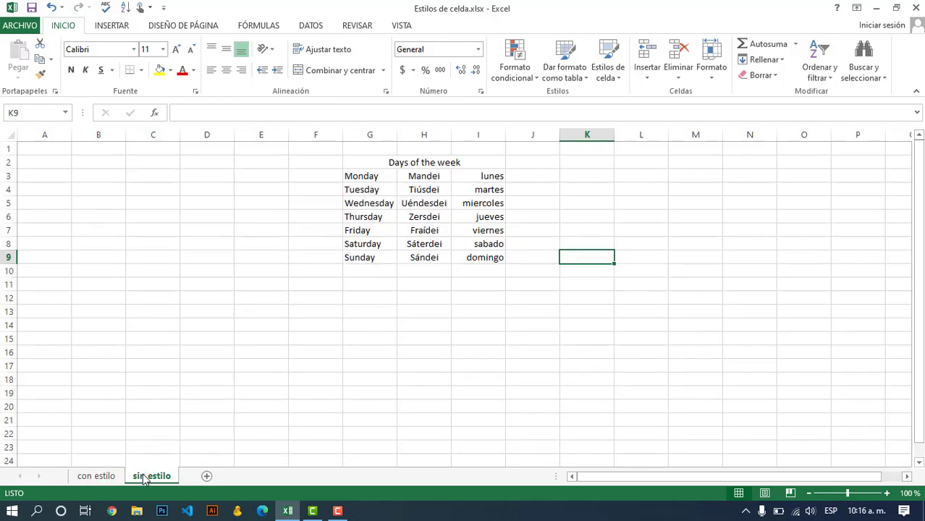
{"action": "left_click", "coordinate": [367, 188]}
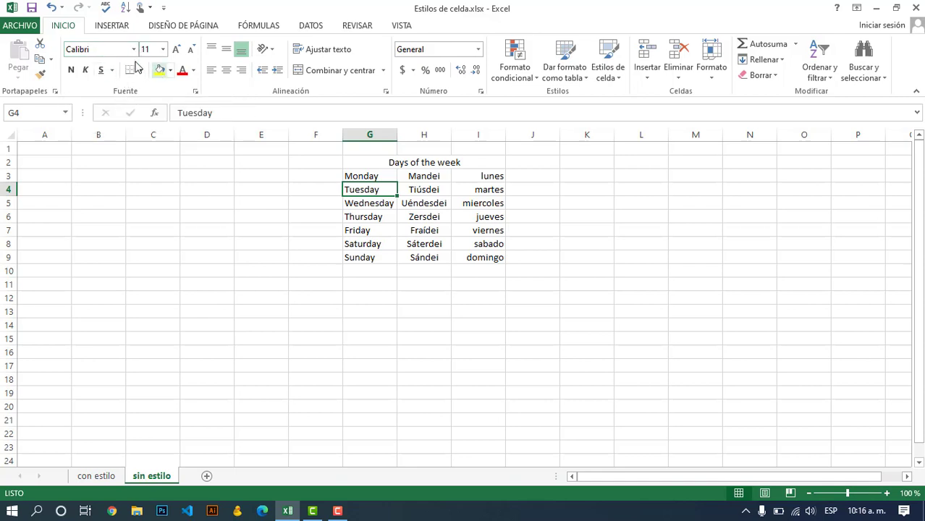
{"action": "left_click_drag", "start_coordinate": [369, 172], "coordinate": [378, 242]}
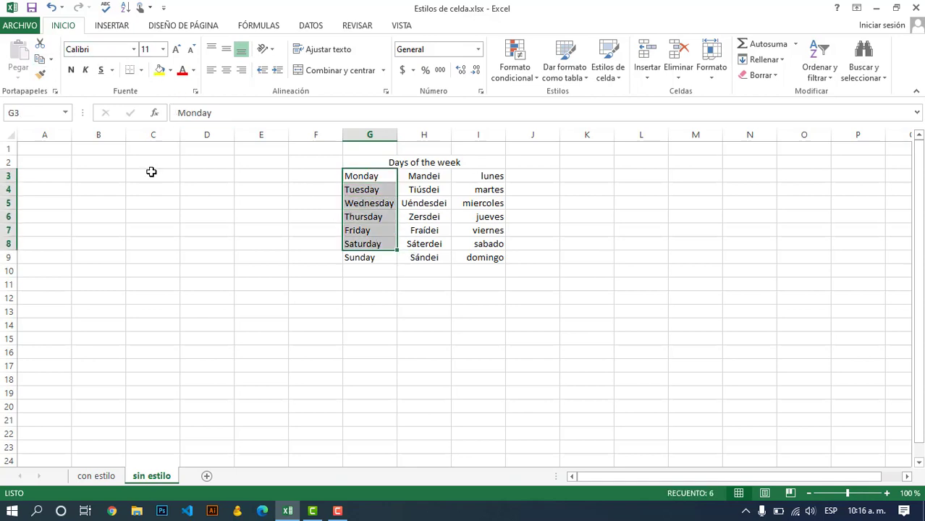
{"action": "left_click", "coordinate": [105, 476]}
{"action": "left_click", "coordinate": [458, 210]}
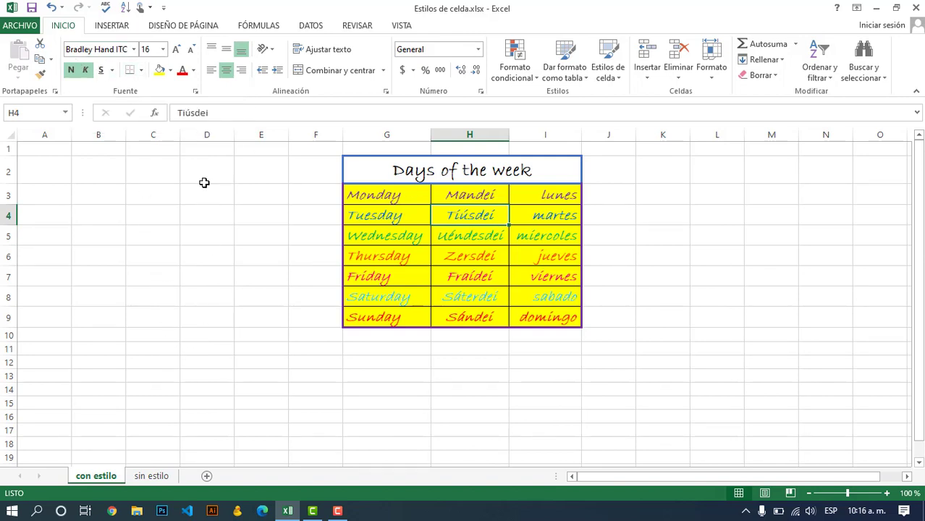
{"action": "left_click", "coordinate": [148, 477]}
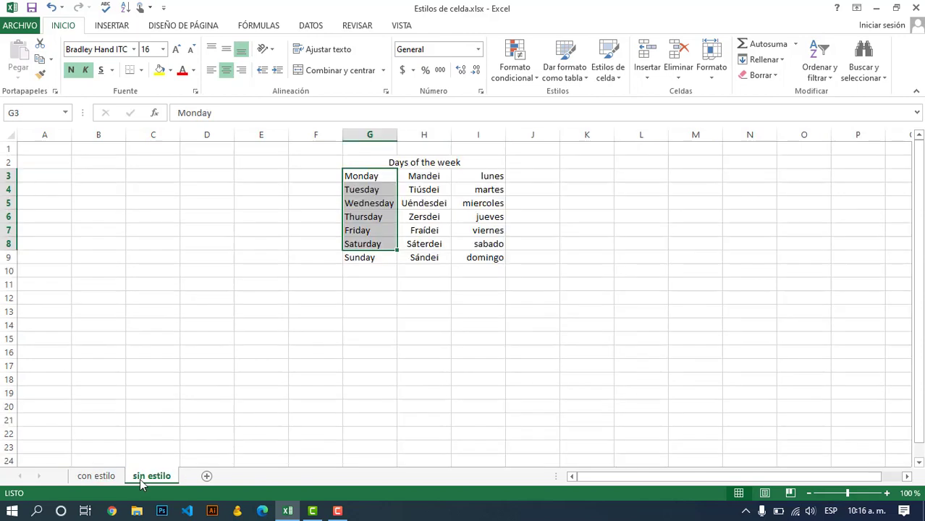
{"action": "left_click", "coordinate": [465, 203]}
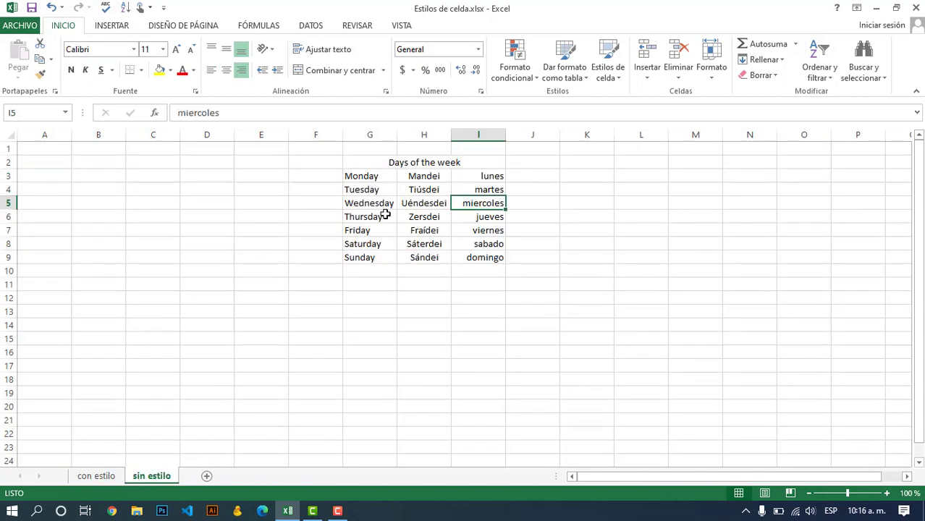
Step: Set the font of the whole table G2:I9, title included, to Bradley Hand ITC
{"action": "left_click_drag", "start_coordinate": [373, 165], "coordinate": [434, 254]}
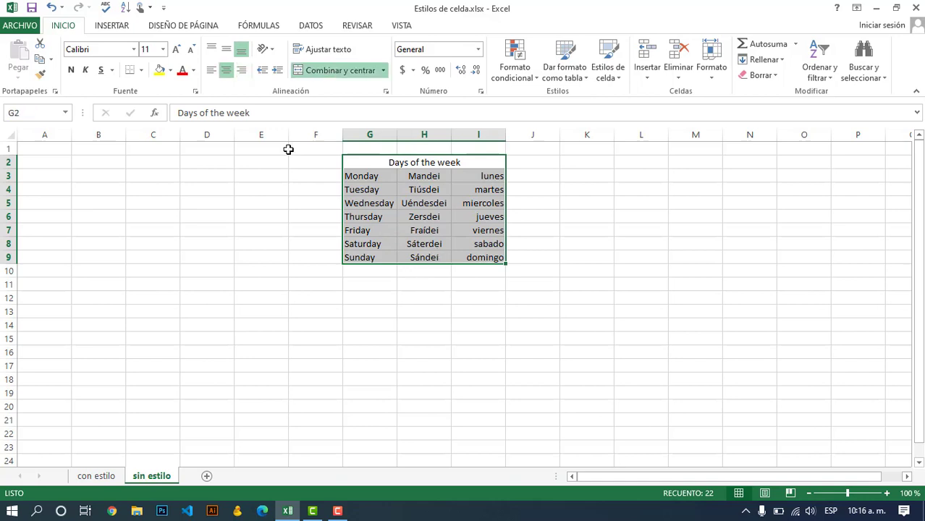
{"action": "left_click", "coordinate": [134, 49]}
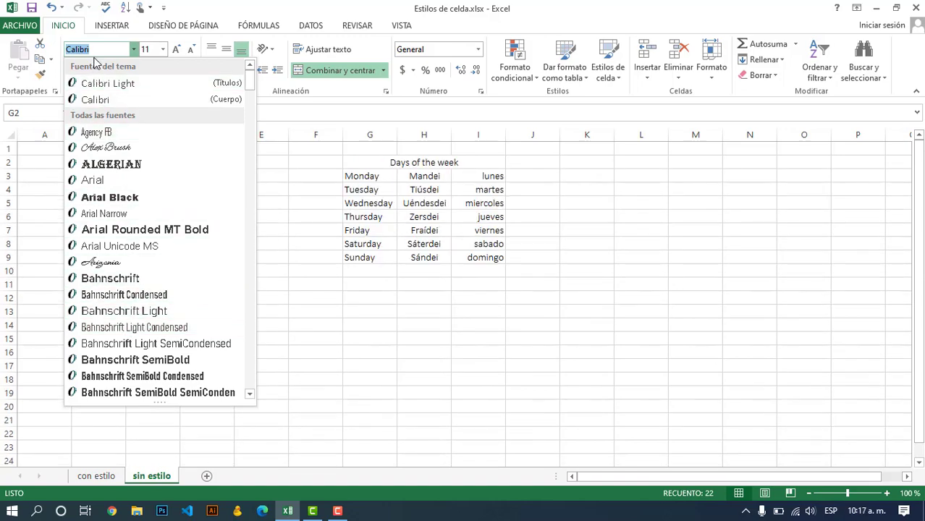
{"action": "key", "text": "Down"}
{"action": "key", "text": "Down"}
{"action": "key", "text": "Down"}
{"action": "key", "text": "Down"}
{"action": "key", "text": "Down"}
{"action": "key", "text": "Down"}
{"action": "key", "text": "Down"}
{"action": "key", "text": "Down"}
{"action": "key", "text": "Down"}
{"action": "key", "text": "Down"}
{"action": "key", "text": "Down"}
{"action": "key", "text": "Down"}
{"action": "key", "text": "Down"}
{"action": "key", "text": "Down"}
{"action": "key", "text": "Down"}
{"action": "key", "text": "Down"}
{"action": "key", "text": "Down"}
{"action": "key", "text": "Down"}
{"action": "key", "text": "Down"}
{"action": "key", "text": "Down"}
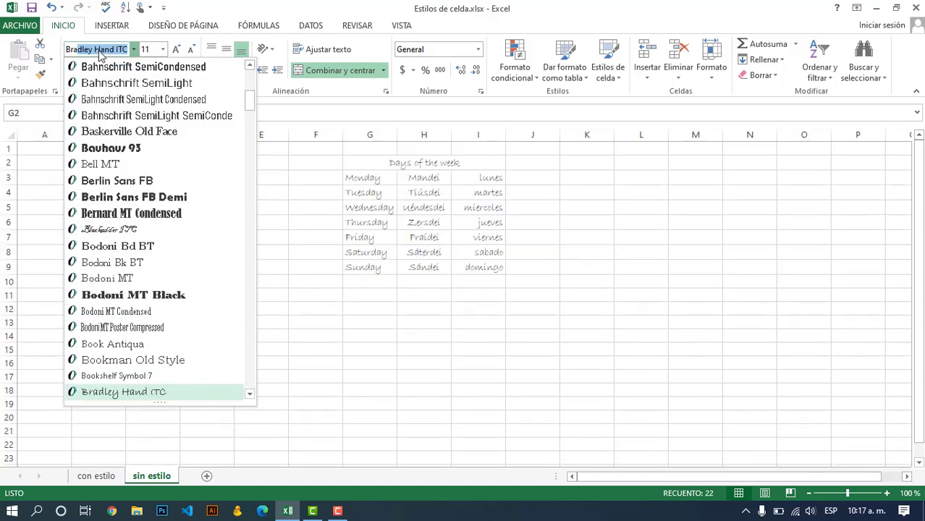
{"action": "type", "text": "Bran"}
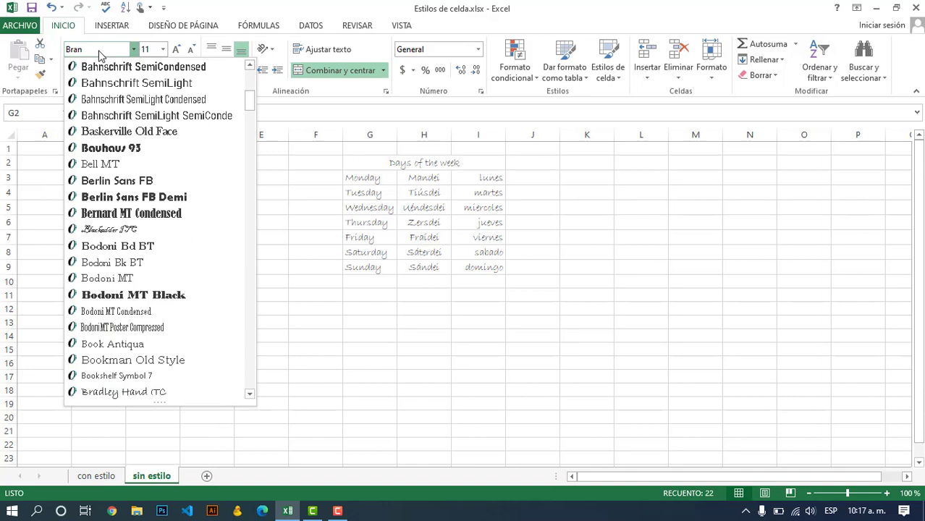
{"action": "key", "text": "BackSpace"}
{"action": "type", "text": "dley Hand ITC"}
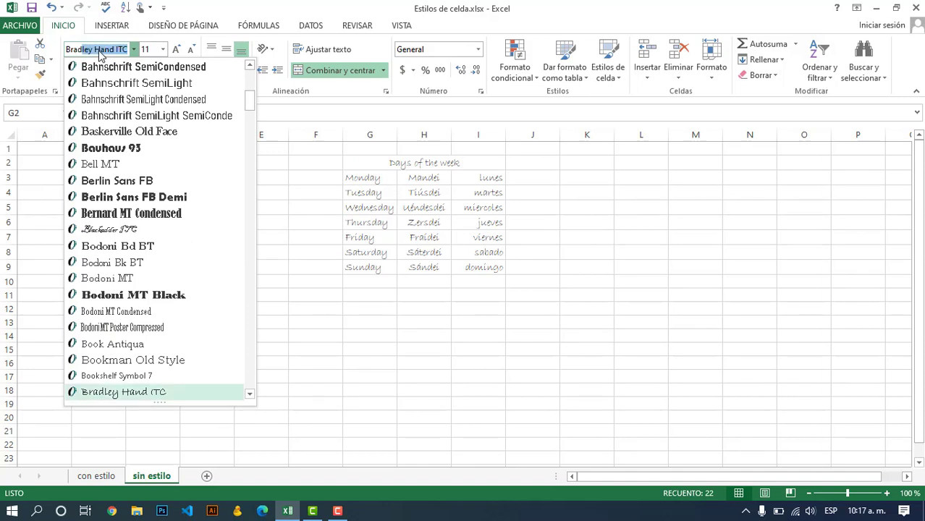
{"action": "key", "text": "Return"}
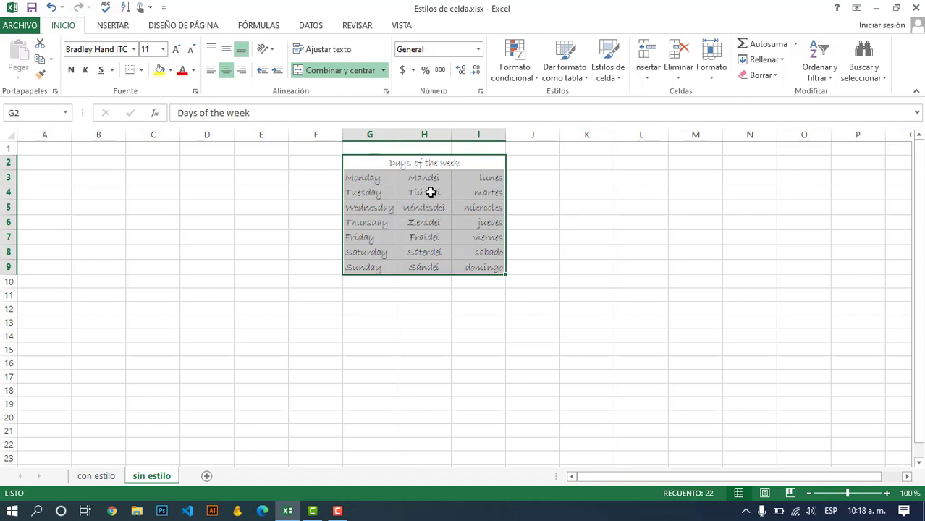
{"action": "left_click", "coordinate": [417, 307]}
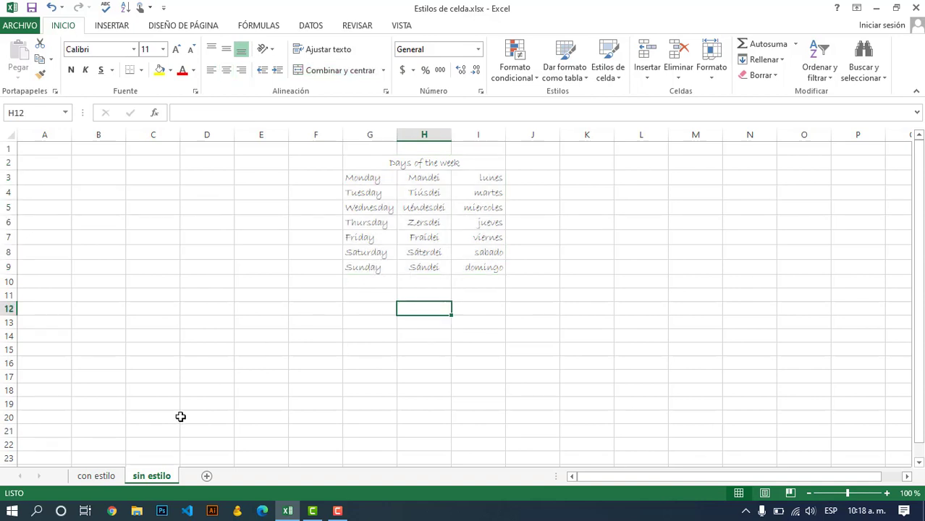
Step: In the con estilo sheet, compare the font size of the title cell with that of the day cells G3:I9
{"action": "left_click", "coordinate": [98, 475]}
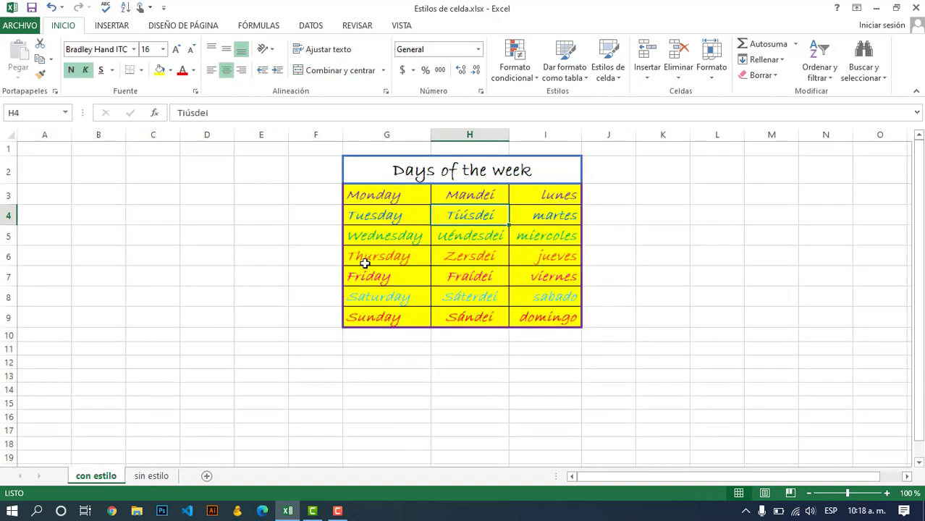
{"action": "left_click", "coordinate": [383, 196]}
{"action": "left_click", "coordinate": [449, 173]}
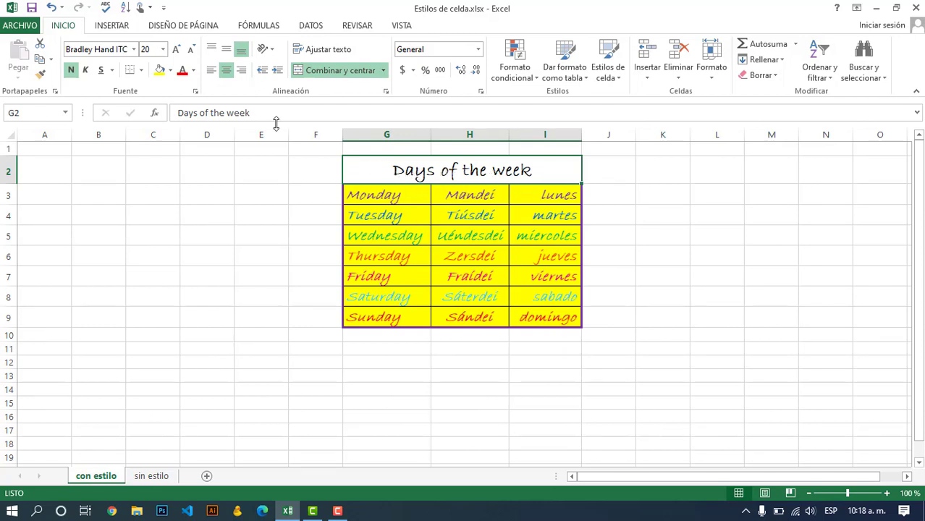
{"action": "left_click", "coordinate": [369, 198]}
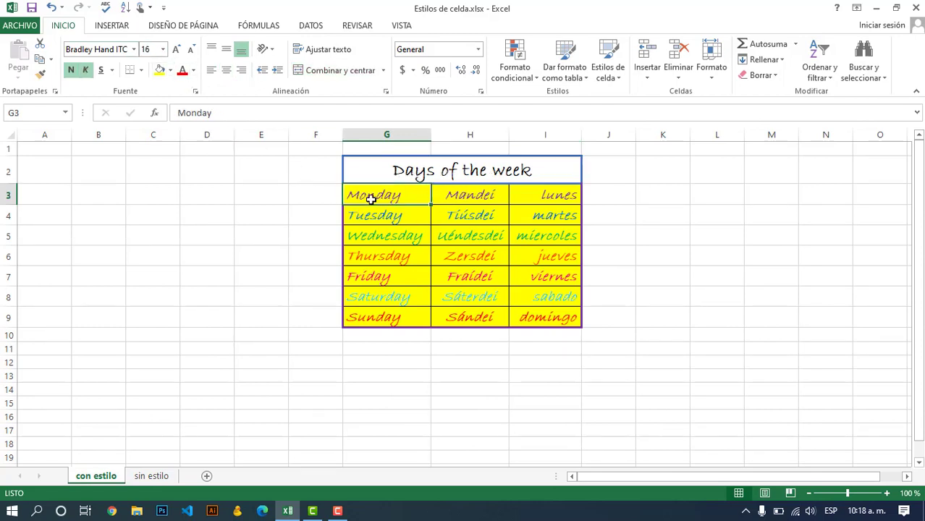
{"action": "left_click_drag", "start_coordinate": [389, 196], "coordinate": [533, 317]}
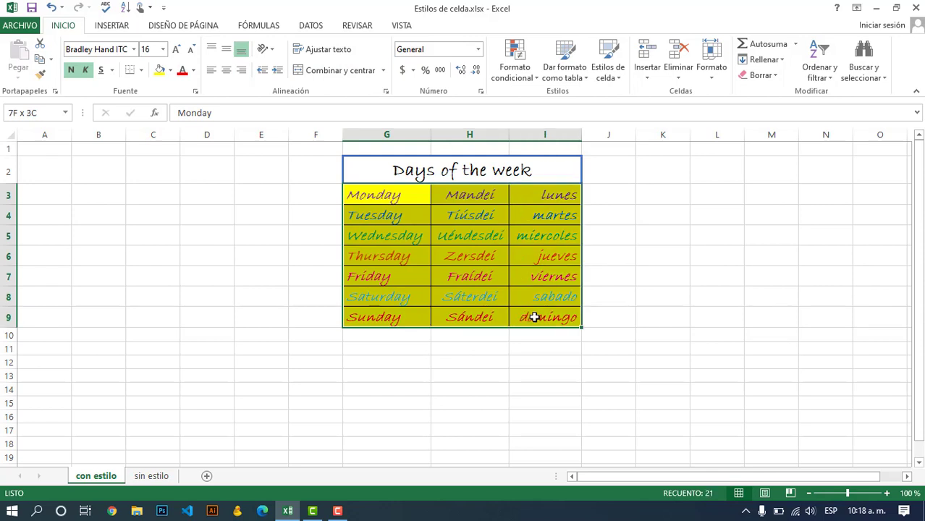
{"action": "left_click", "coordinate": [262, 290]}
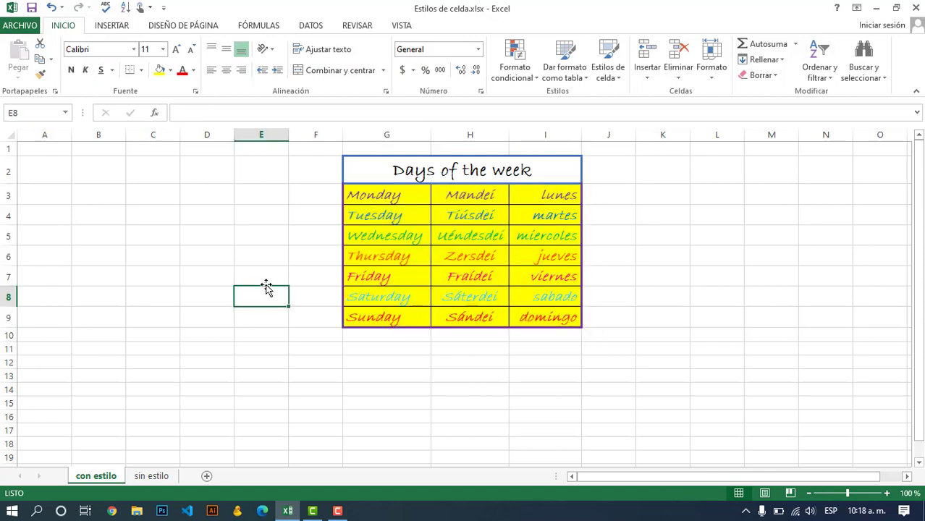
Step: In the sin estilo sheet, set the font size of the Days of the week title to 20
{"action": "left_click", "coordinate": [152, 476]}
{"action": "left_click", "coordinate": [409, 163]}
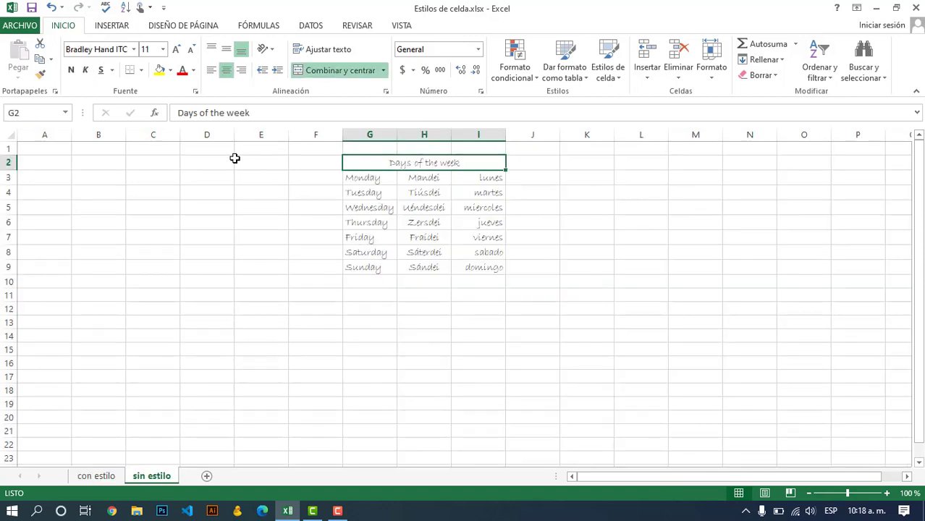
{"action": "left_click", "coordinate": [164, 49]}
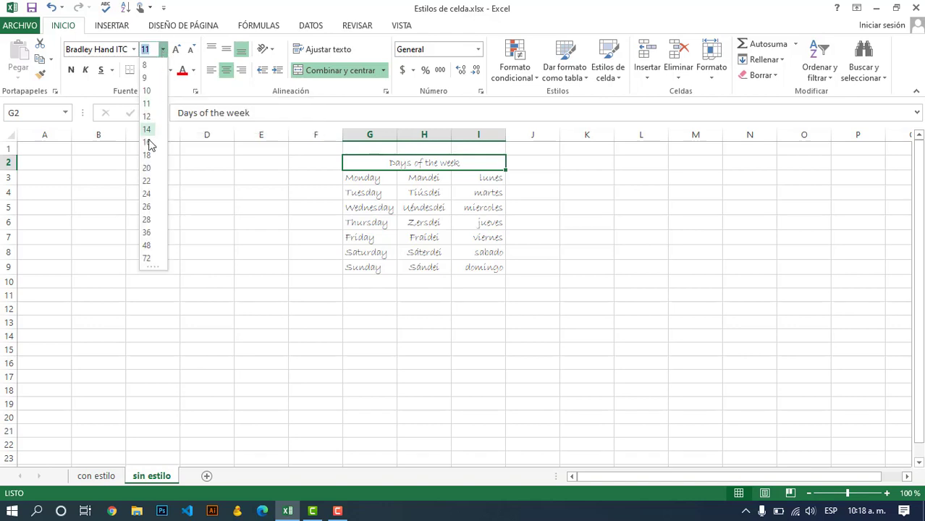
{"action": "left_click", "coordinate": [147, 168]}
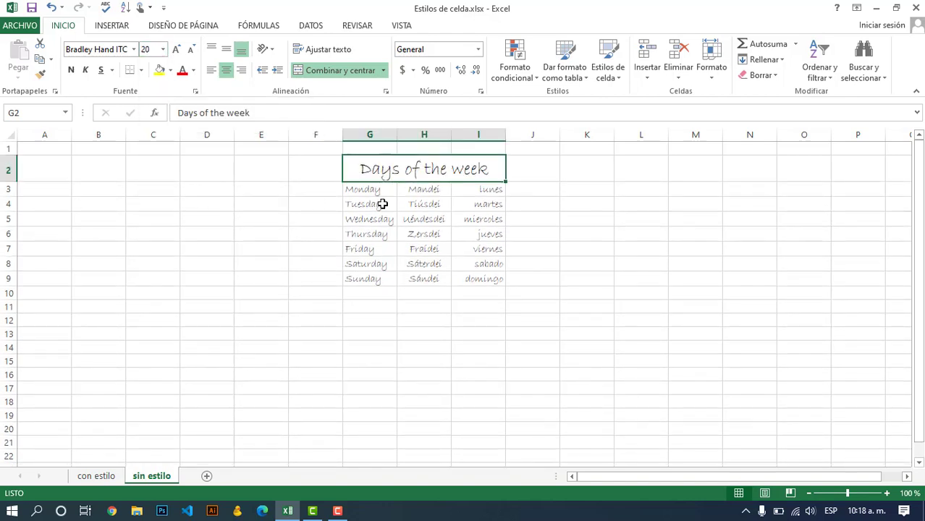
Step: Increase the font size of the day cells G3:I9 to 16
{"action": "left_click_drag", "start_coordinate": [377, 190], "coordinate": [473, 280]}
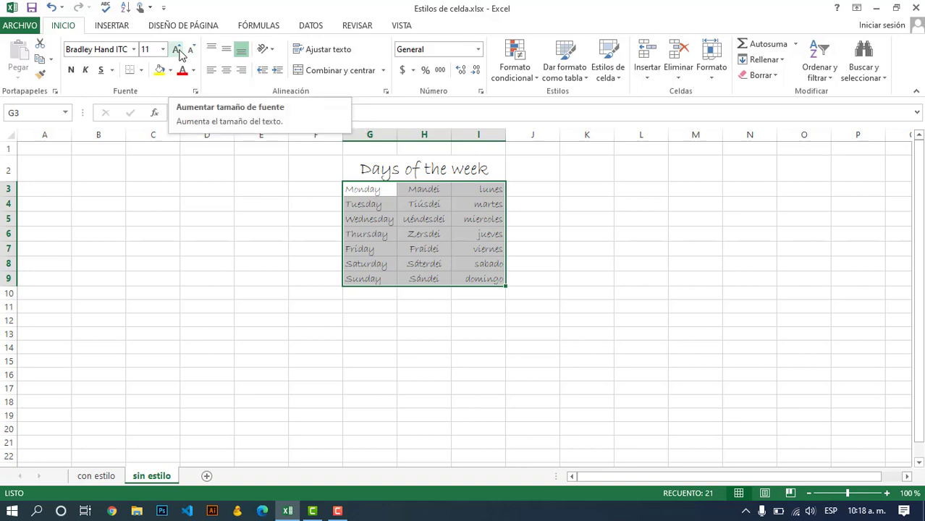
{"action": "left_click", "coordinate": [177, 50]}
{"action": "left_click", "coordinate": [177, 50]}
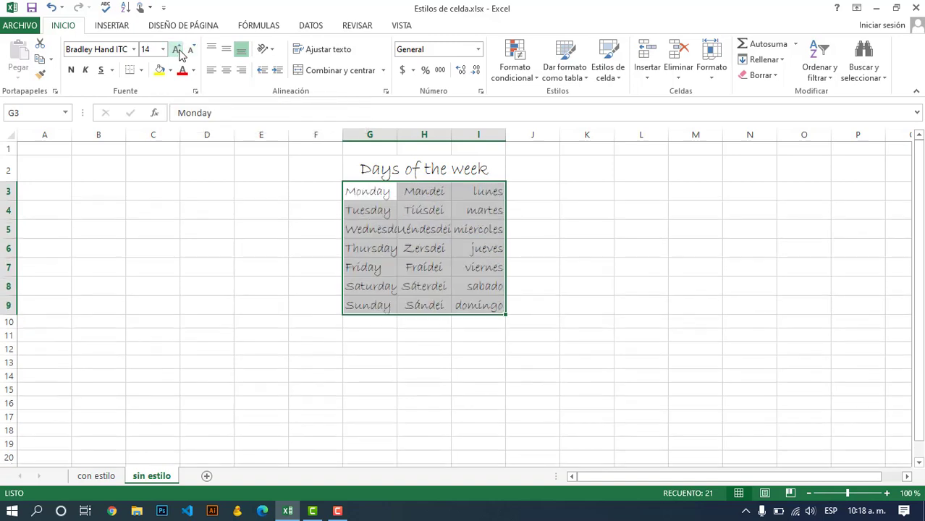
{"action": "left_click", "coordinate": [178, 51]}
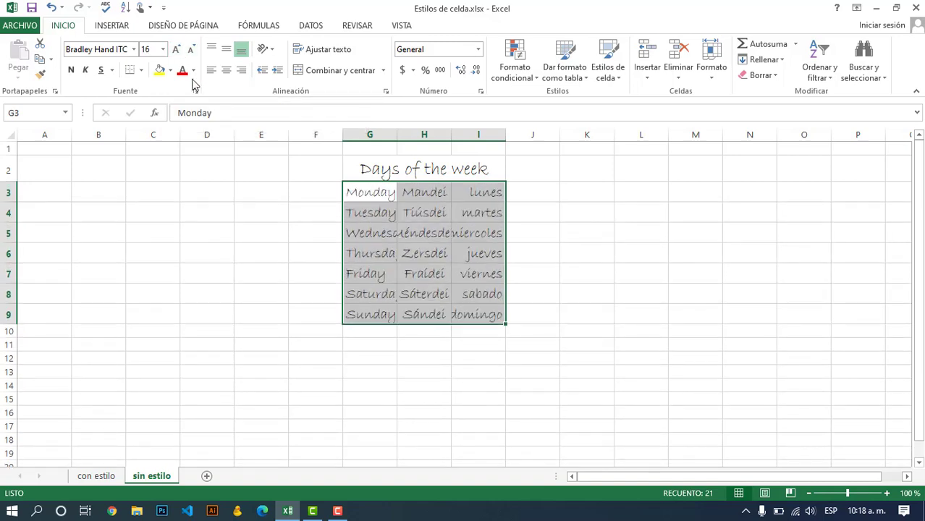
{"action": "left_click", "coordinate": [554, 321]}
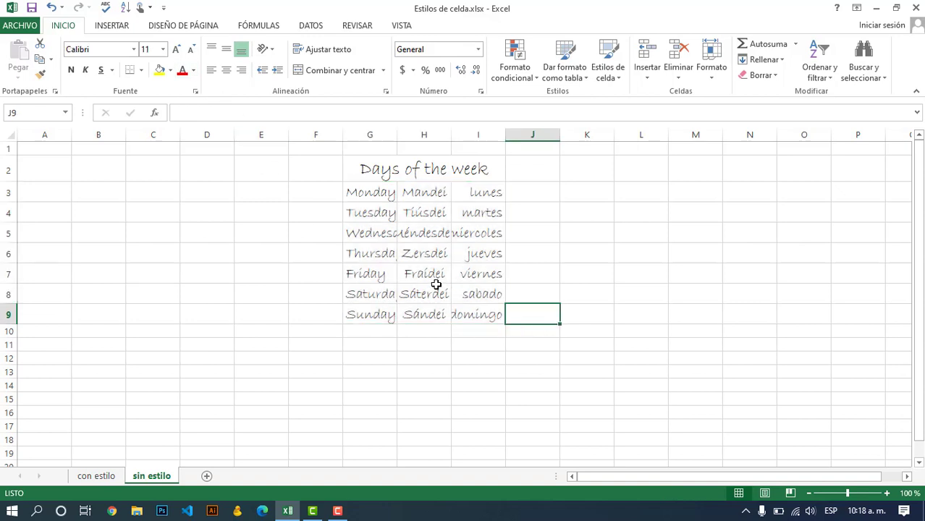
Step: In the sin estilo sheet, examine which day names in G3:I9 are cut off by their column width, particularly in the Wednesday row
{"action": "left_click_drag", "start_coordinate": [367, 235], "coordinate": [477, 234]}
{"action": "left_click", "coordinate": [565, 250]}
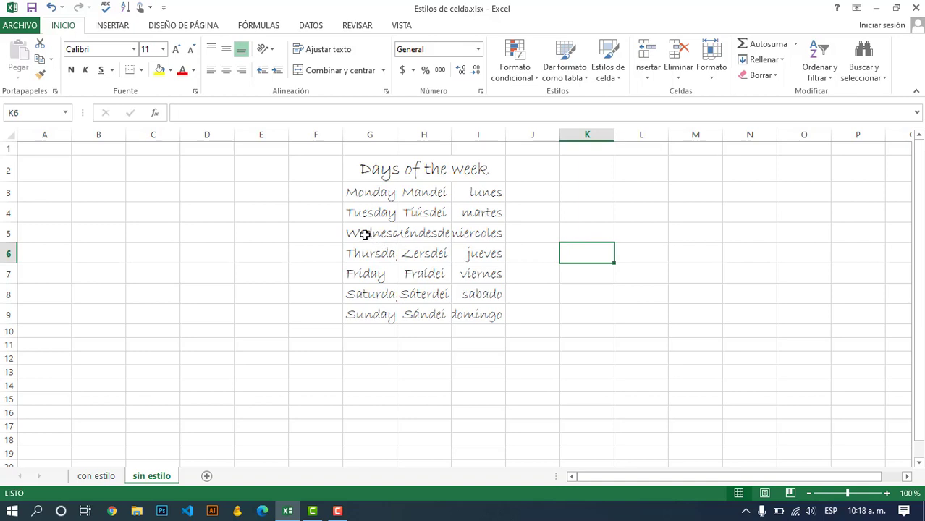
{"action": "left_click_drag", "start_coordinate": [366, 234], "coordinate": [478, 234]}
{"action": "left_click", "coordinate": [567, 288]}
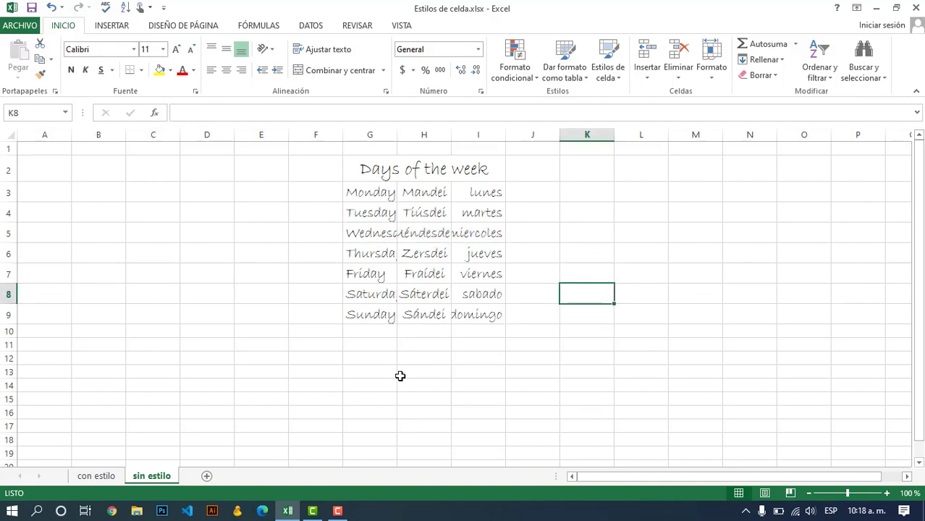
{"action": "left_click", "coordinate": [376, 194]}
{"action": "left_click", "coordinate": [371, 212]}
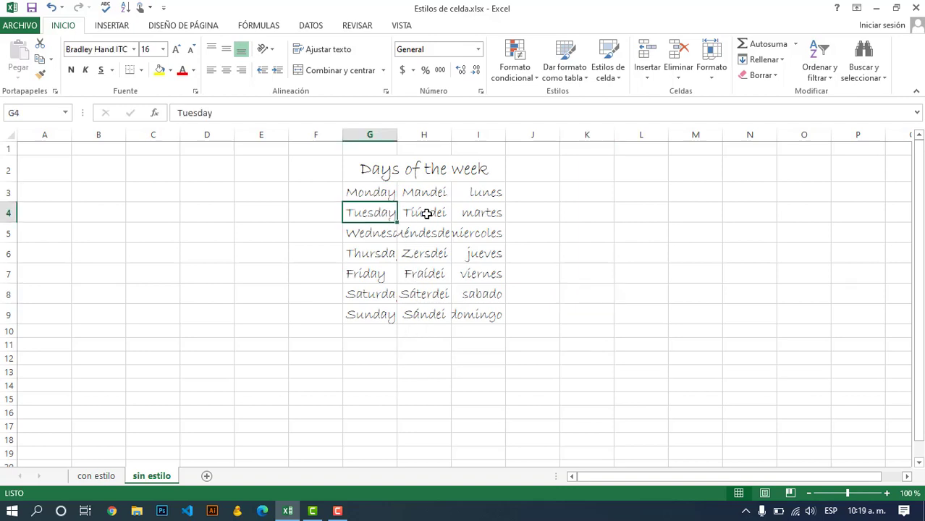
{"action": "left_click", "coordinate": [427, 213]}
{"action": "left_click", "coordinate": [416, 235]}
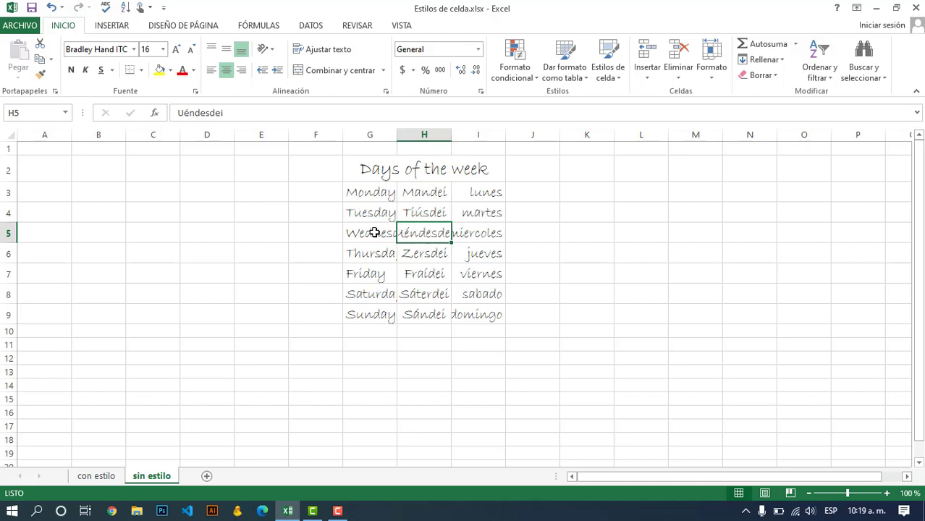
{"action": "left_click", "coordinate": [374, 232]}
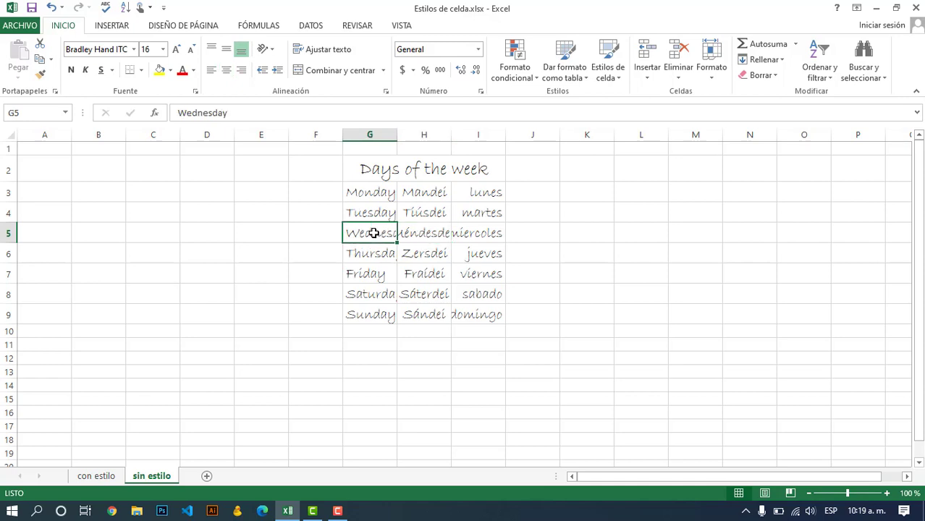
{"action": "left_click", "coordinate": [425, 232]}
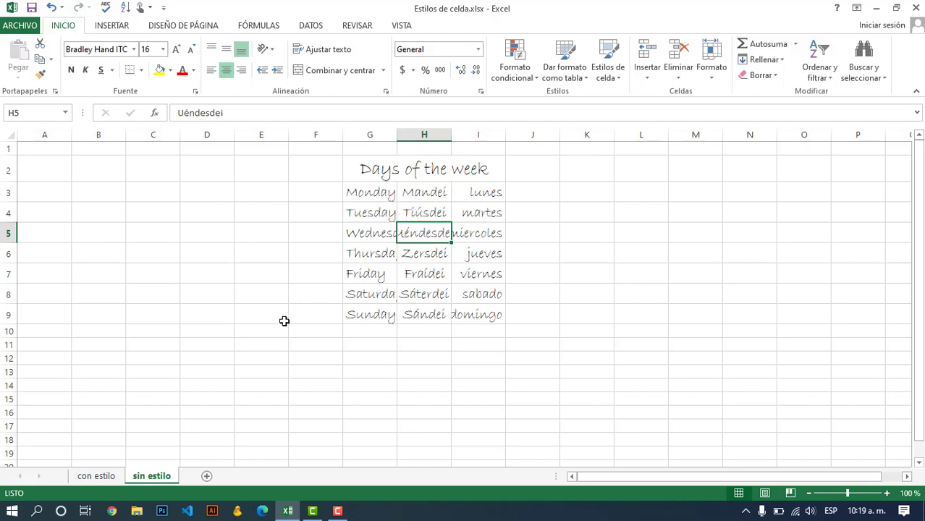
Step: In the con estilo sheet, widen column B to nearly double its width
{"action": "left_click", "coordinate": [96, 476]}
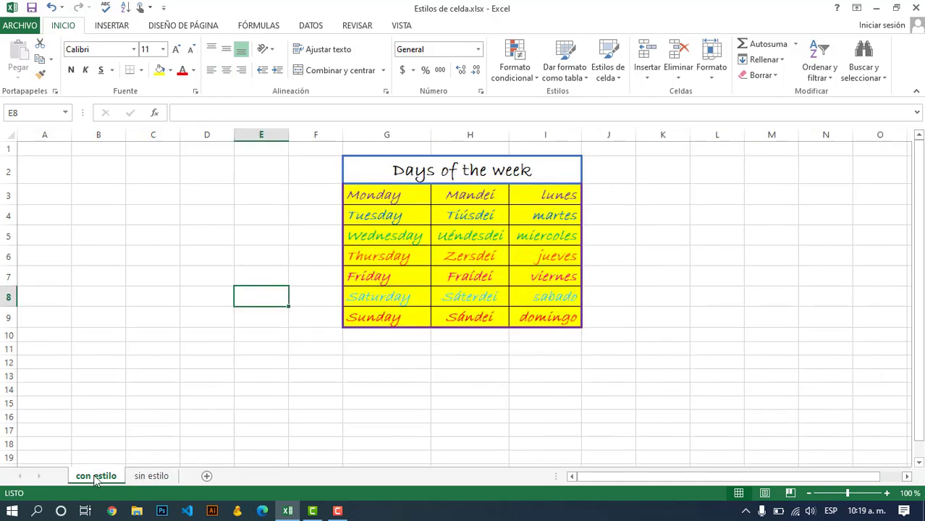
{"action": "left_click", "coordinate": [414, 214]}
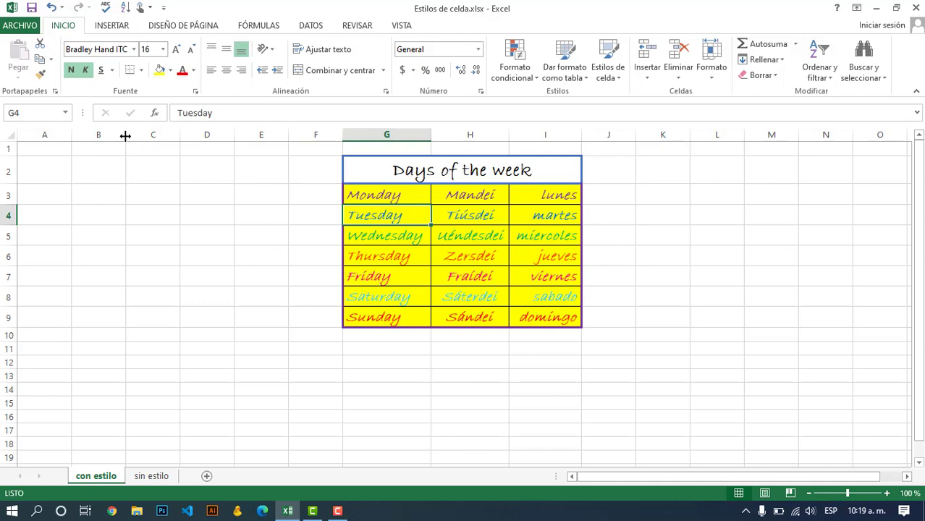
{"action": "left_click_drag", "start_coordinate": [126, 136], "coordinate": [170, 137]}
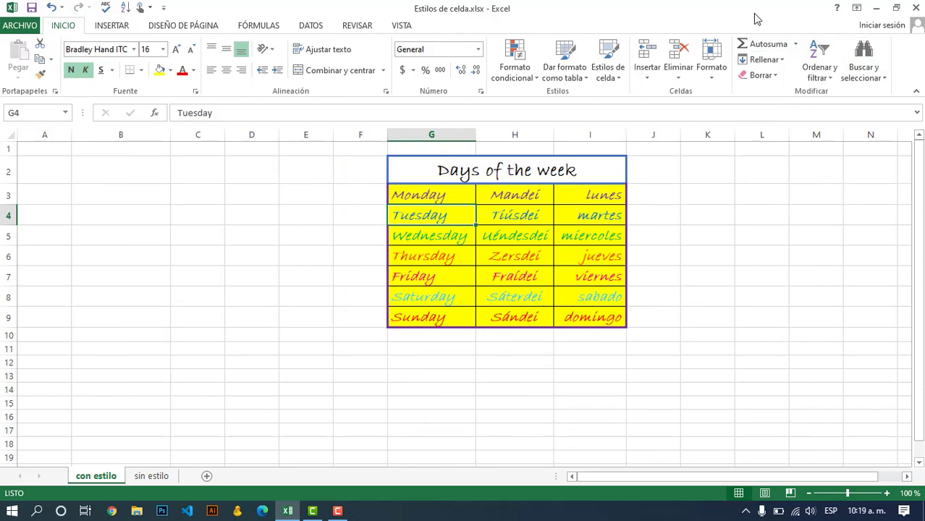
Step: Check the exact column width of column G in the con estilo sheet without changing it
{"action": "left_click", "coordinate": [711, 56]}
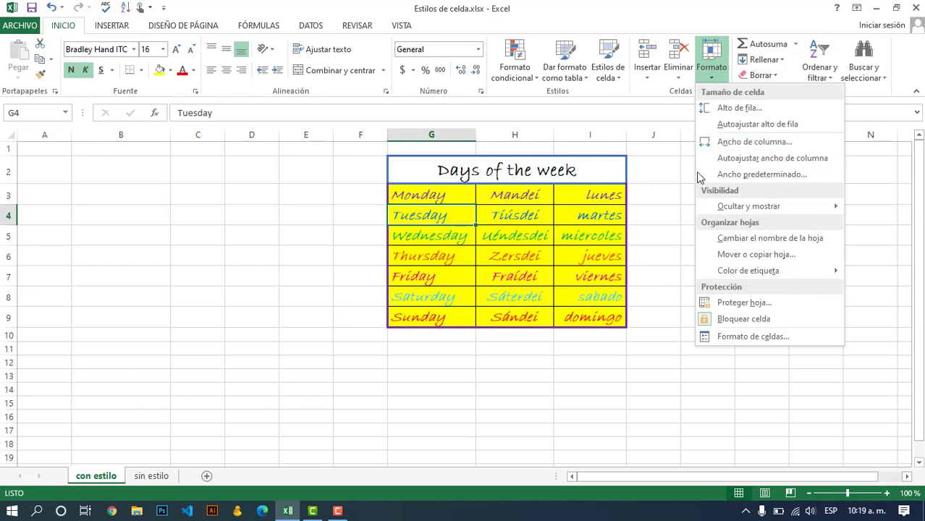
{"action": "left_click", "coordinate": [753, 142]}
{"action": "left_click_drag", "start_coordinate": [441, 219], "coordinate": [422, 97]}
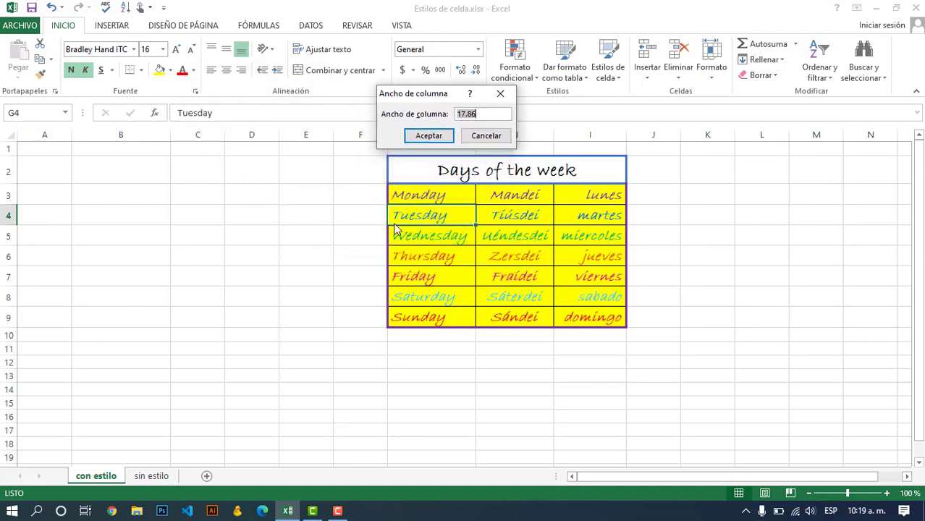
{"action": "left_click", "coordinate": [486, 136]}
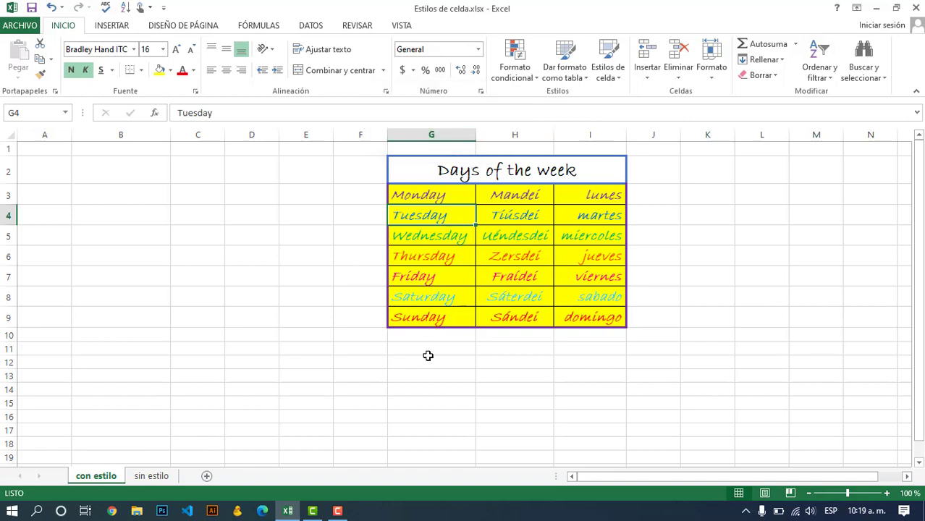
{"action": "left_click", "coordinate": [647, 220]}
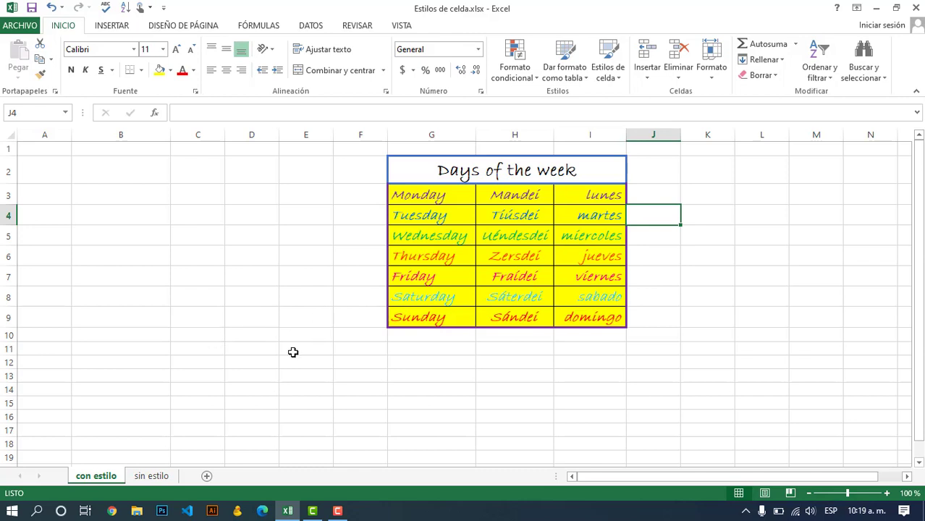
Step: In the sin estilo sheet, autofit column G to the English day names
{"action": "left_click", "coordinate": [152, 476]}
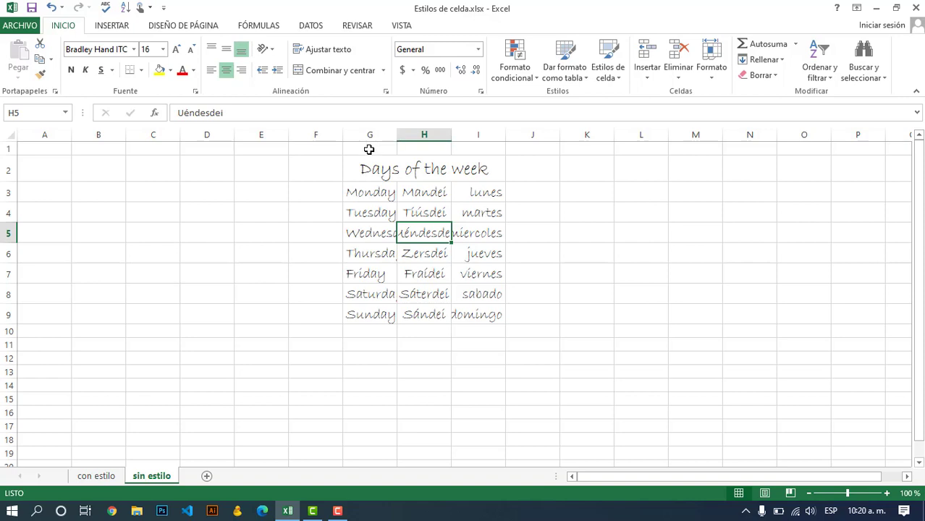
{"action": "left_click", "coordinate": [368, 149]}
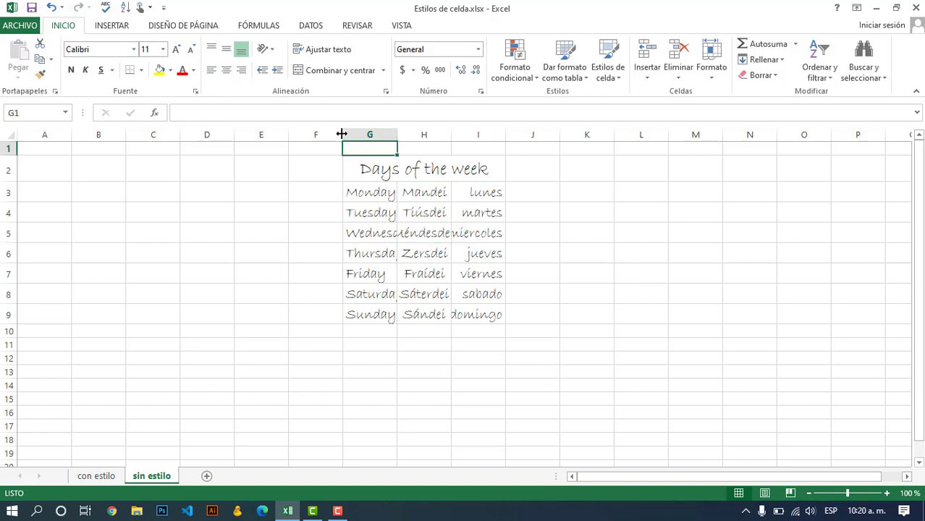
{"action": "double_click", "coordinate": [398, 134]}
{"action": "left_click_drag", "start_coordinate": [392, 193], "coordinate": [395, 319]}
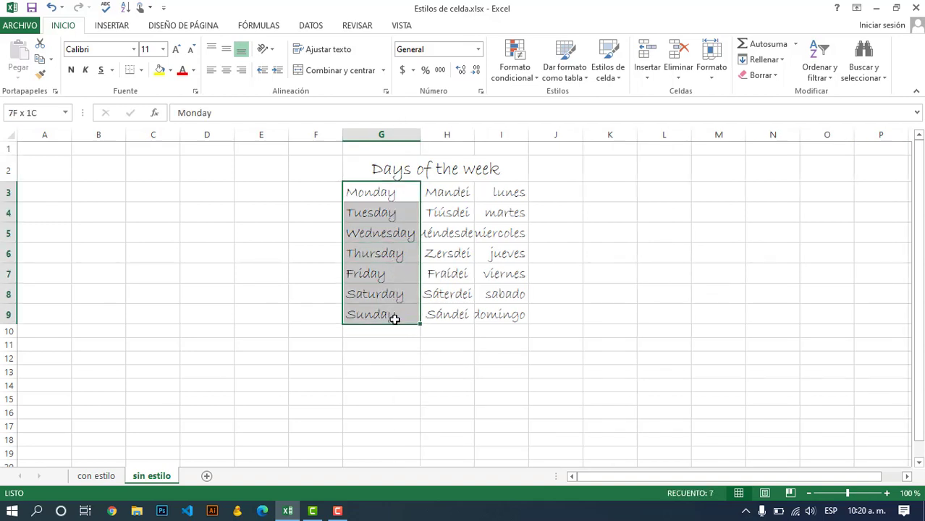
{"action": "left_click", "coordinate": [392, 233]}
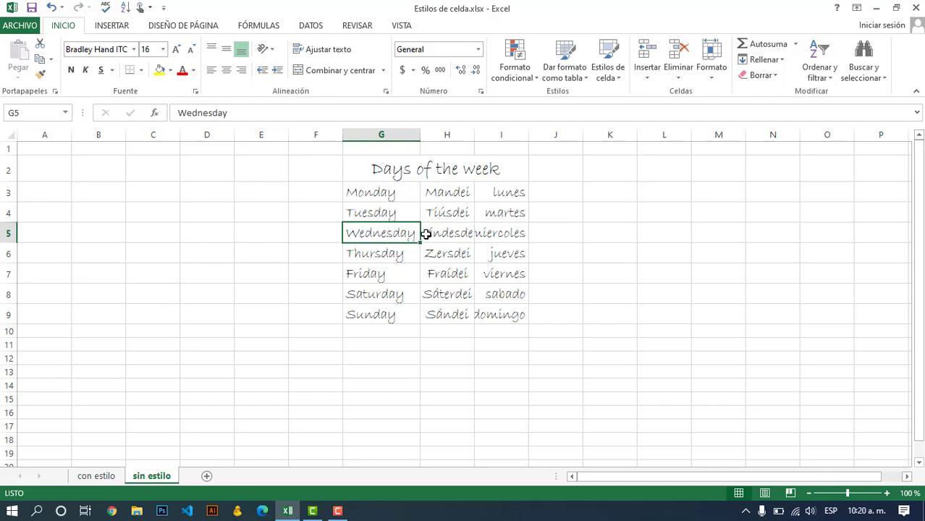
Step: Autofit columns H and I to the pronunciations and Spanish day names in the sin estilo sheet
{"action": "left_click", "coordinate": [462, 190]}
{"action": "left_click", "coordinate": [456, 149]}
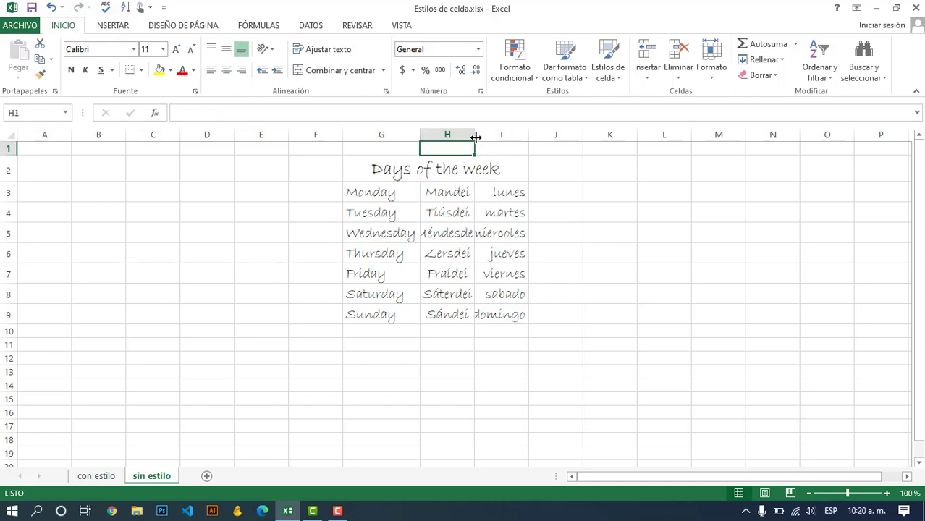
{"action": "double_click", "coordinate": [475, 137]}
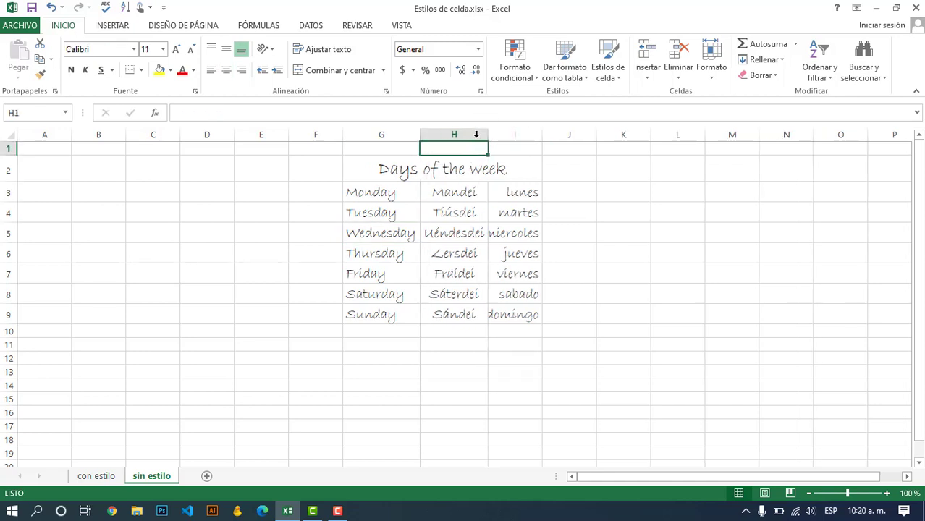
{"action": "left_click", "coordinate": [519, 194]}
{"action": "double_click", "coordinate": [543, 135]}
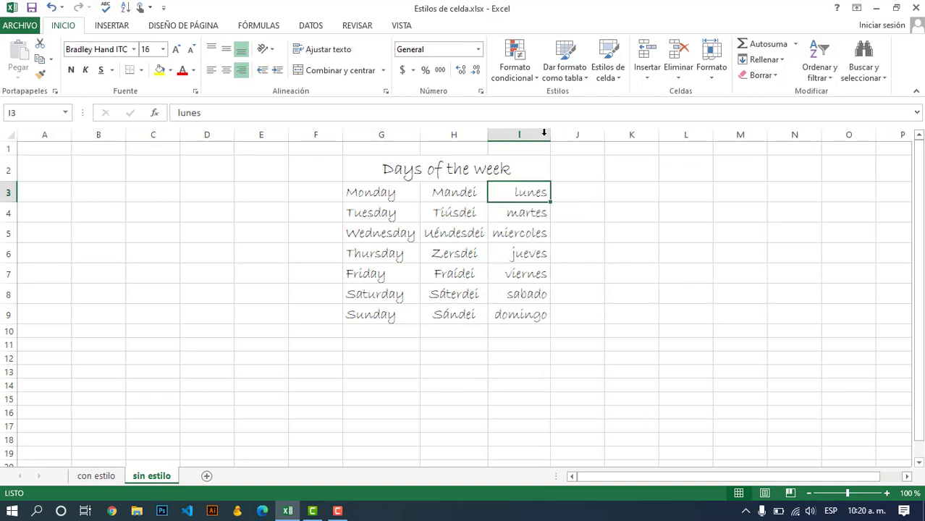
{"action": "left_click", "coordinate": [533, 233]}
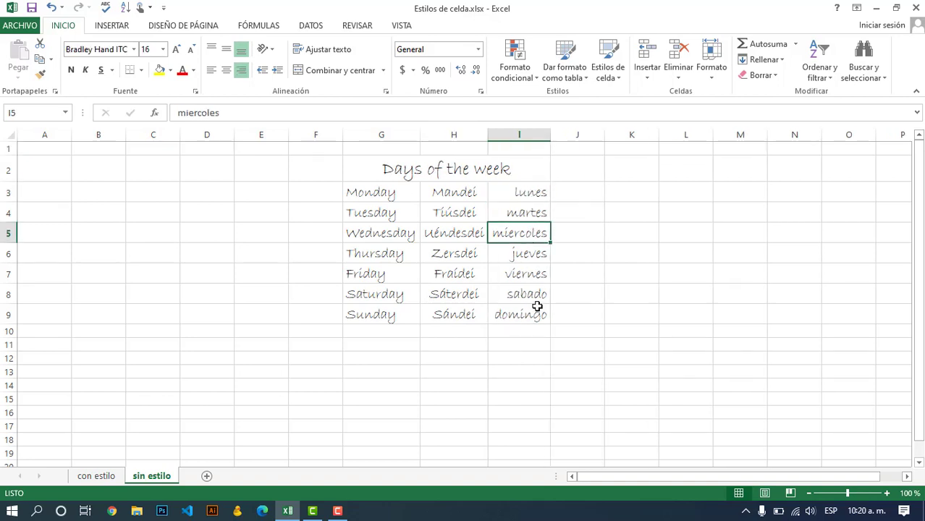
Step: Fill the day cells G3:I9 of the sin estilo sheet with standard yellow, matching the con estilo sheet
{"action": "left_click", "coordinate": [95, 476]}
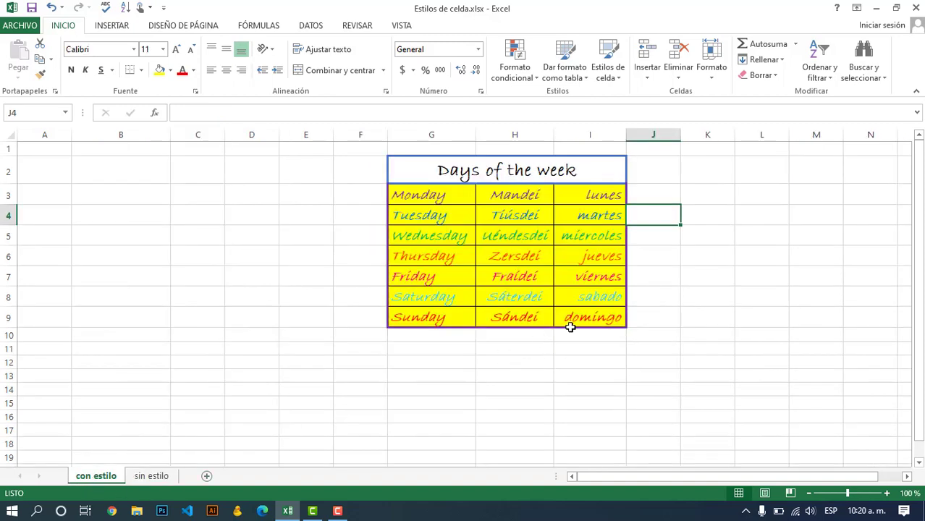
{"action": "left_click_drag", "start_coordinate": [585, 202], "coordinate": [438, 317]}
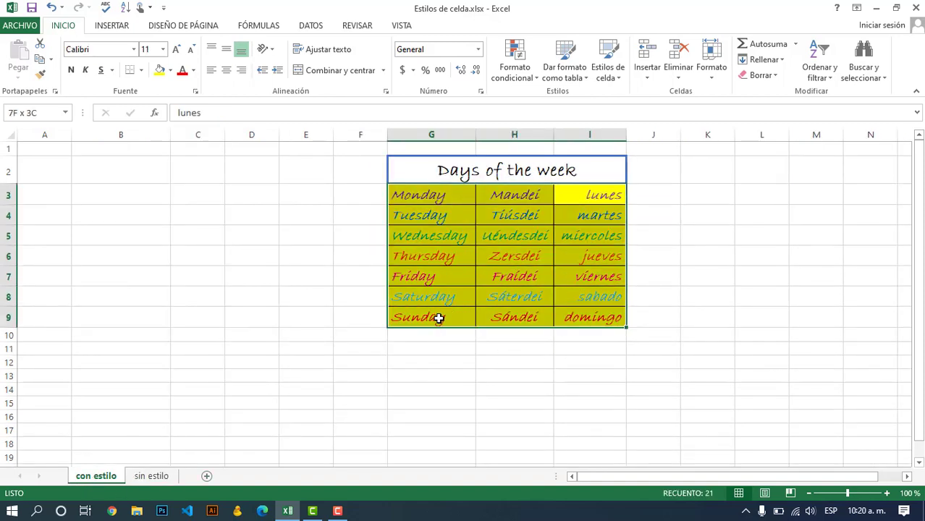
{"action": "left_click", "coordinate": [299, 352]}
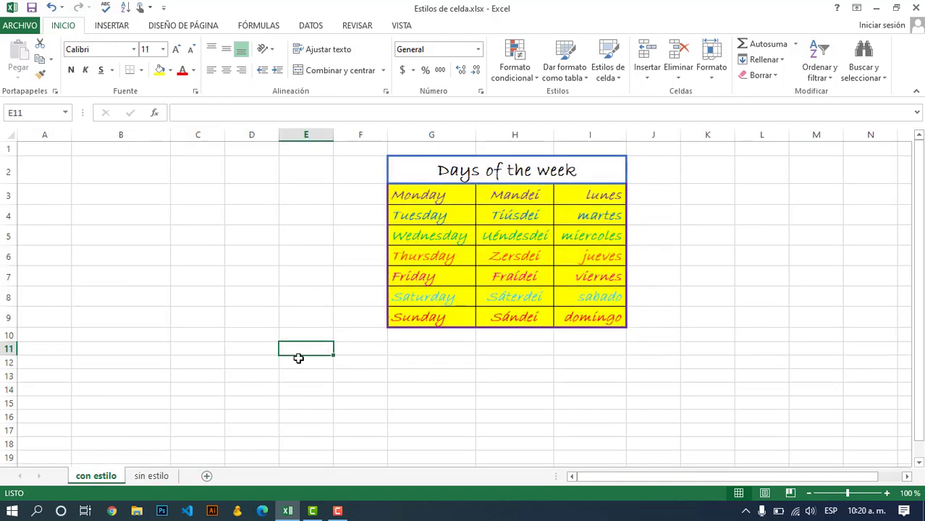
{"action": "left_click", "coordinate": [151, 475]}
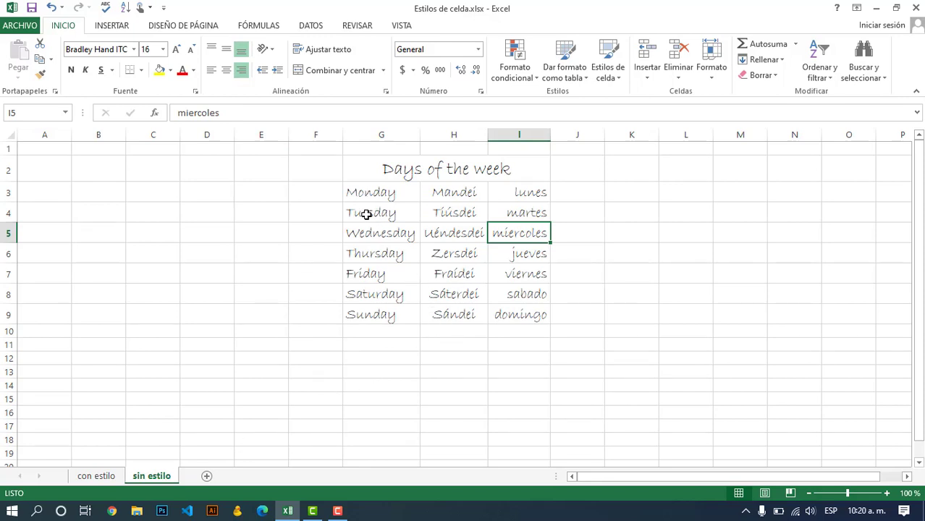
{"action": "left_click", "coordinate": [100, 477]}
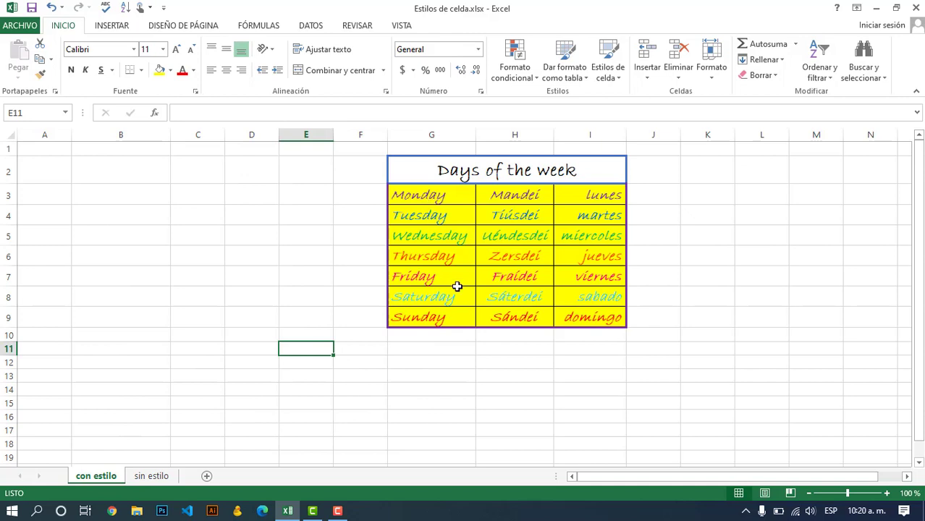
{"action": "left_click", "coordinate": [151, 476]}
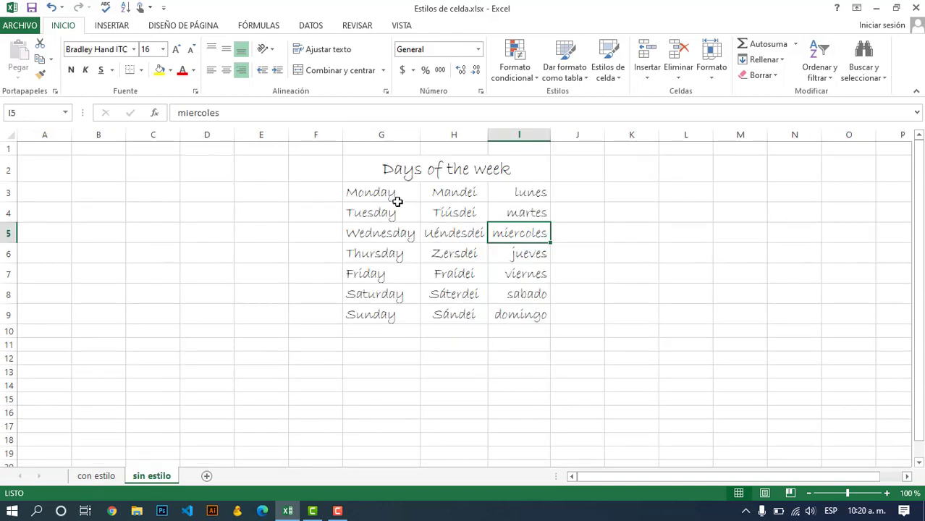
{"action": "left_click_drag", "start_coordinate": [381, 192], "coordinate": [525, 314]}
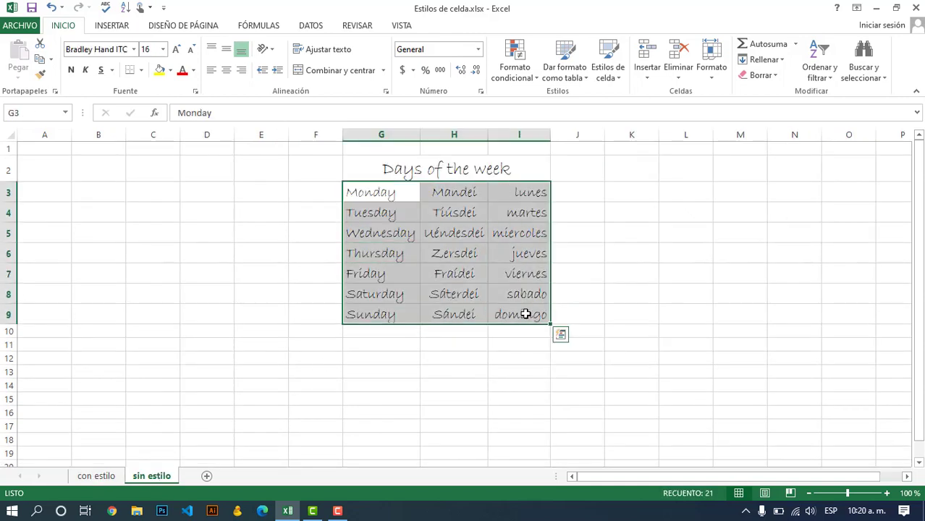
{"action": "left_click", "coordinate": [170, 71]}
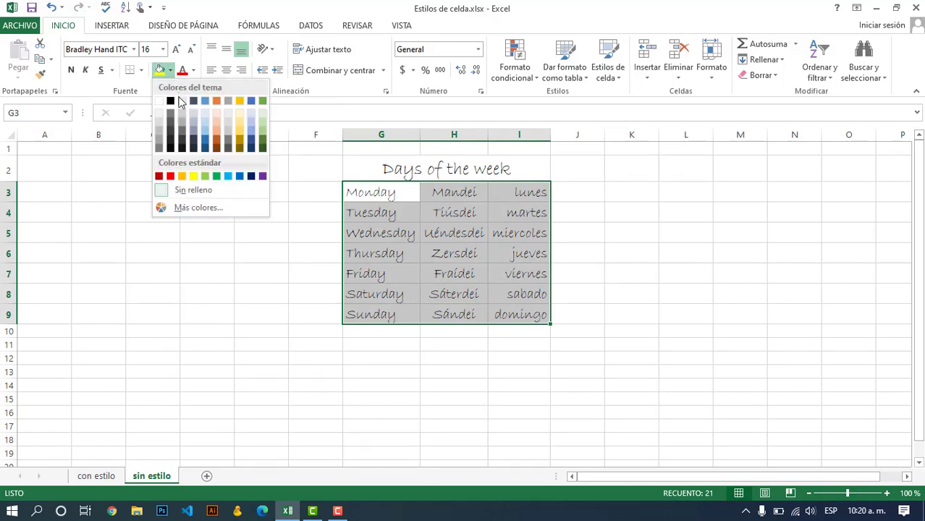
{"action": "left_click", "coordinate": [194, 176]}
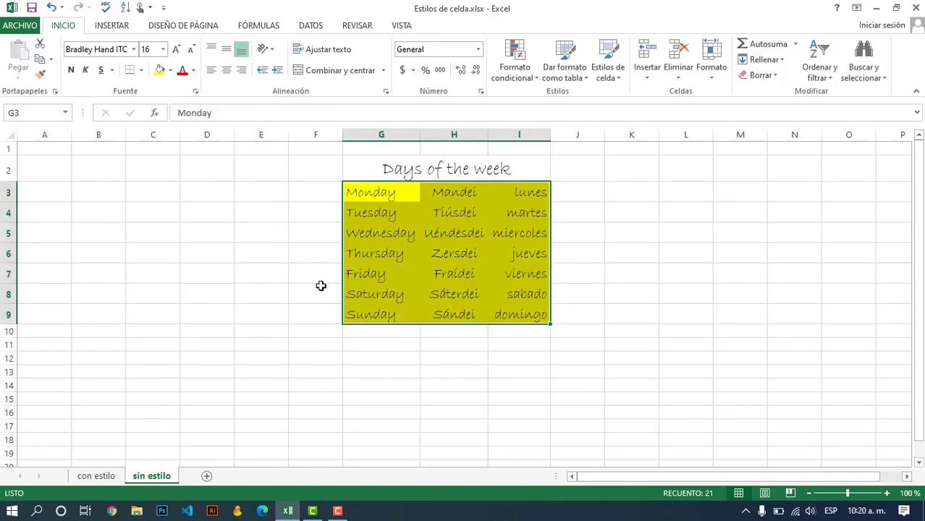
{"action": "left_click", "coordinate": [587, 260]}
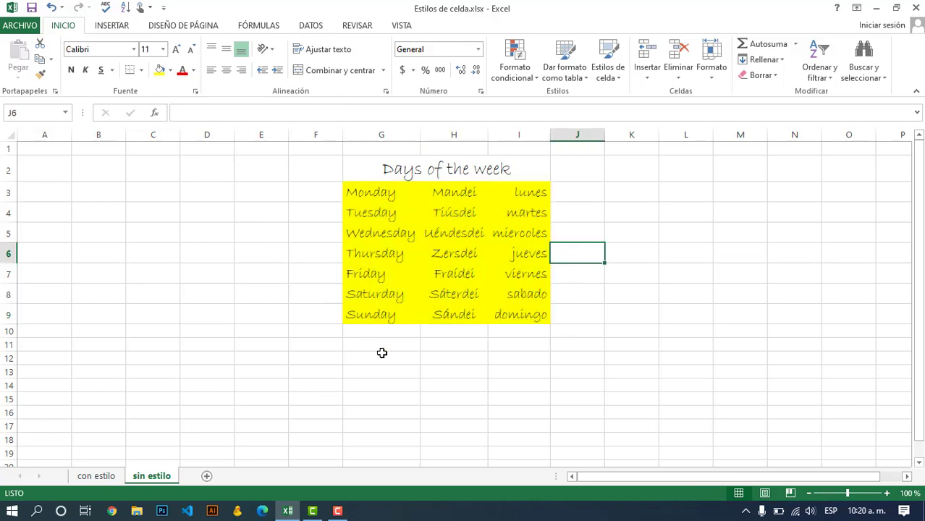
Step: Using the con estilo sheet's row colours as reference, set the Monday row's font to red and the Tuesday row's to light blue in sin estilo
{"action": "left_click", "coordinate": [96, 476]}
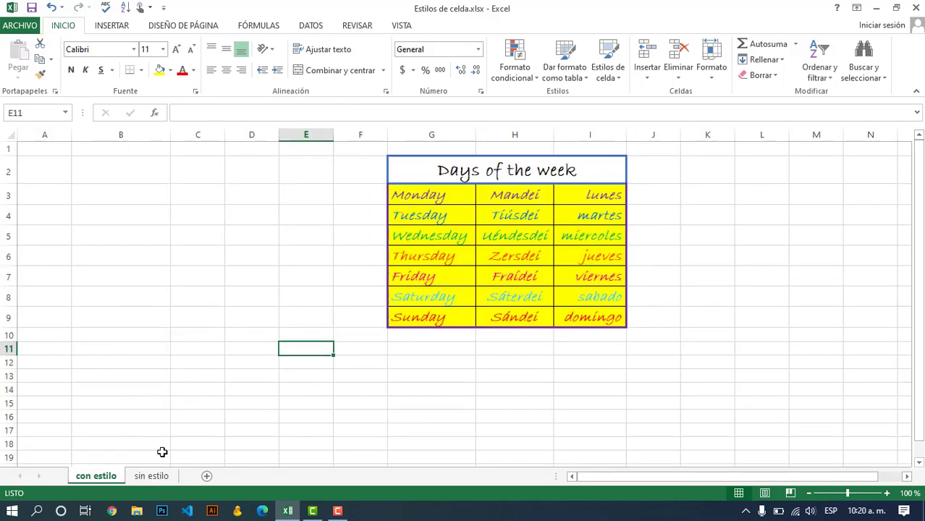
{"action": "left_click_drag", "start_coordinate": [421, 195], "coordinate": [601, 197]}
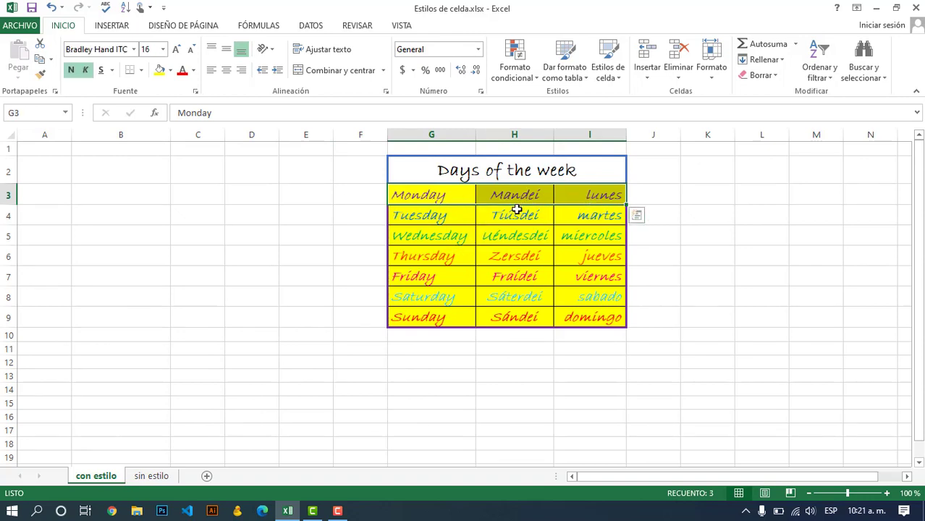
{"action": "left_click", "coordinate": [469, 237]}
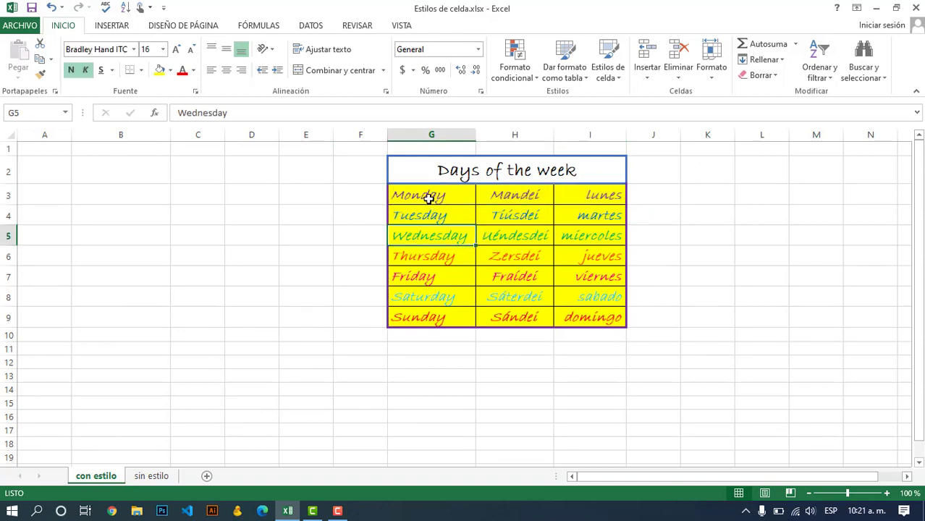
{"action": "left_click_drag", "start_coordinate": [406, 195], "coordinate": [590, 316]}
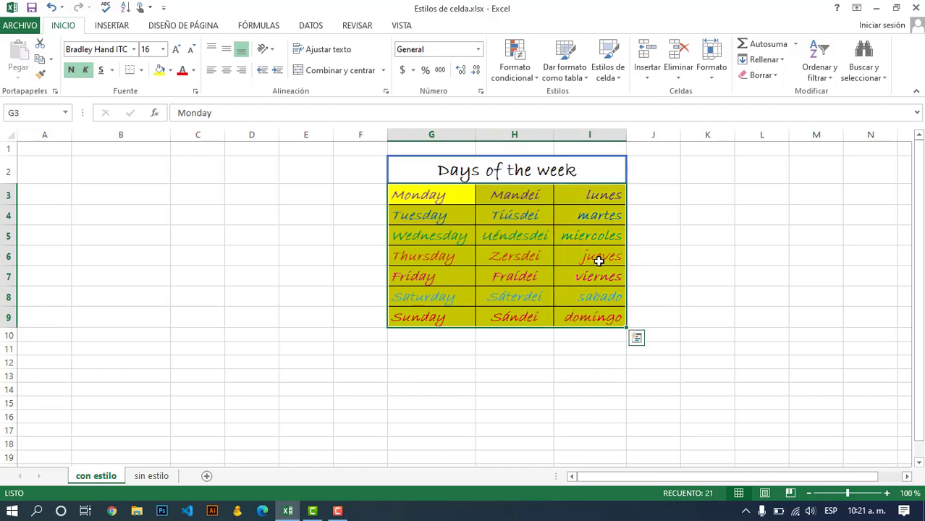
{"action": "left_click", "coordinate": [597, 259]}
{"action": "left_click", "coordinate": [160, 477]}
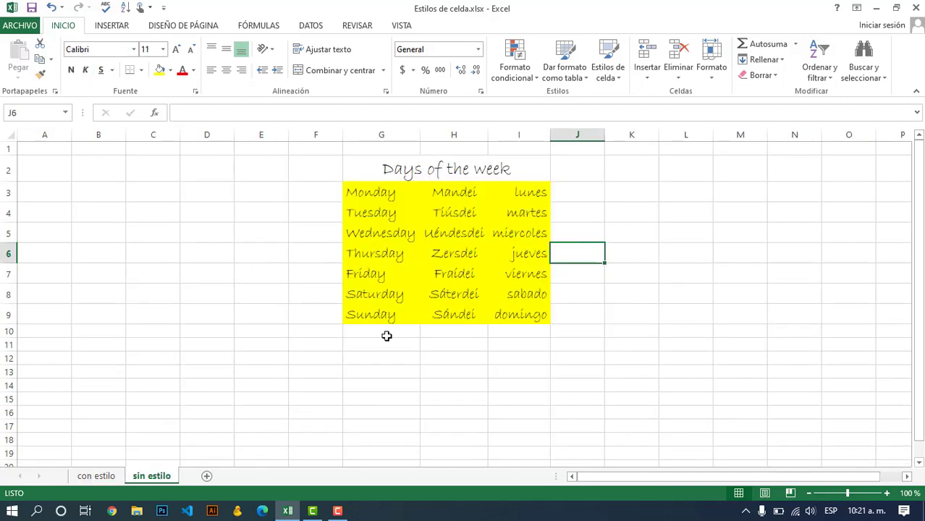
{"action": "left_click_drag", "start_coordinate": [366, 194], "coordinate": [516, 197]}
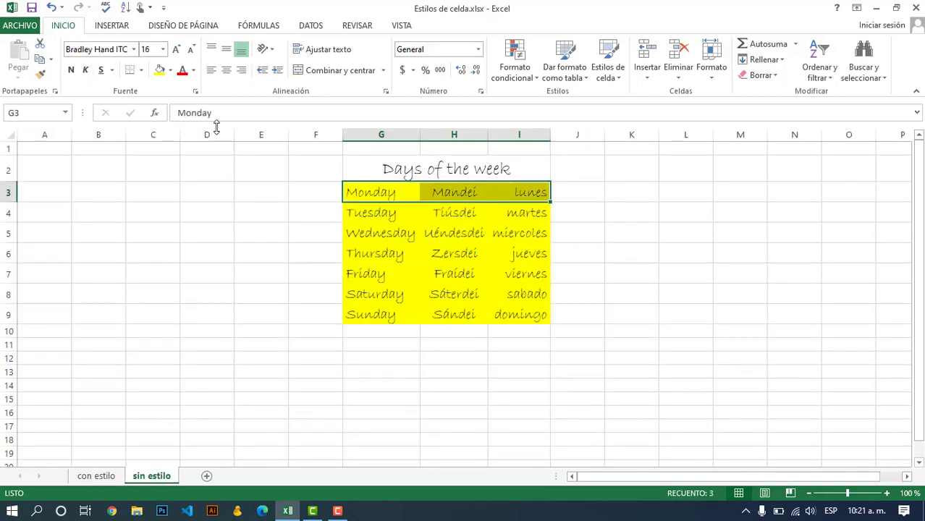
{"action": "left_click", "coordinate": [195, 72]}
{"action": "left_click", "coordinate": [205, 195]}
{"action": "left_click_drag", "start_coordinate": [378, 216], "coordinate": [523, 213]}
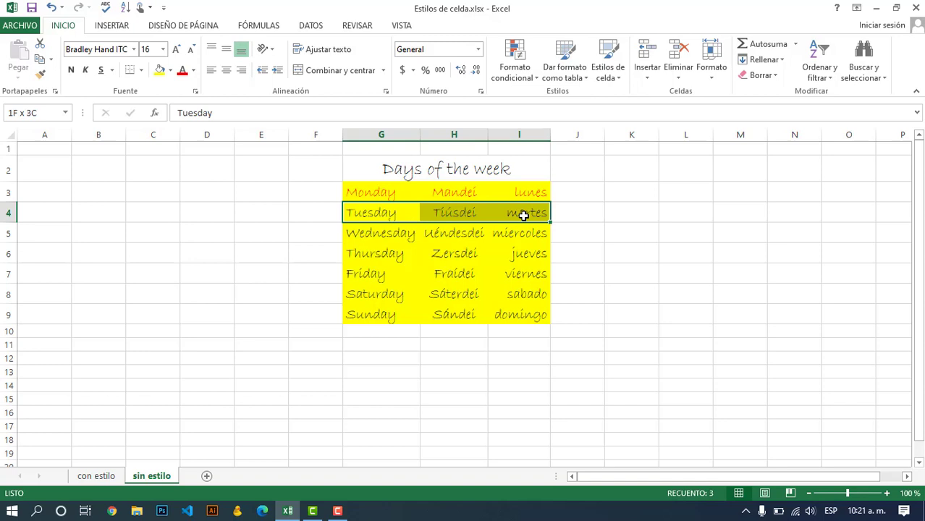
{"action": "left_click", "coordinate": [194, 72]}
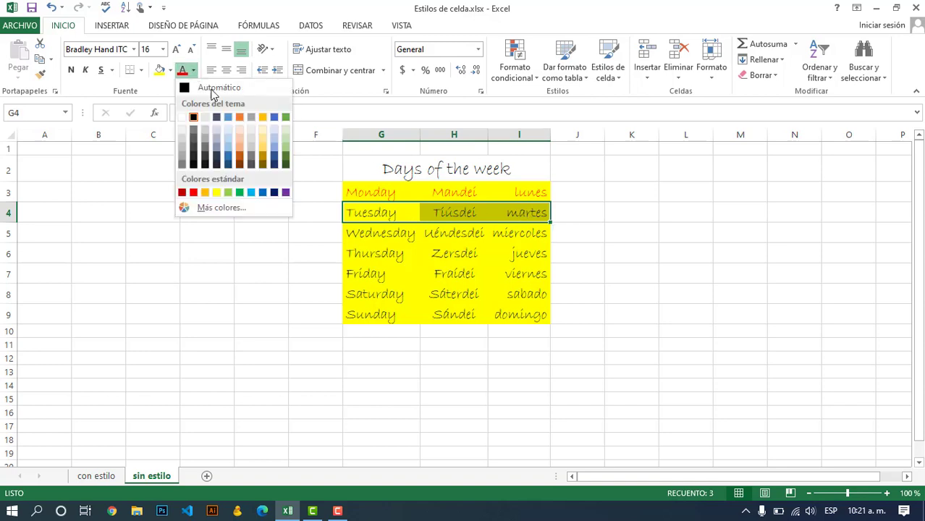
{"action": "left_click", "coordinate": [243, 195]}
Step: Set the font colour of the Wednesday row to the theme green and of the Thursday row to standard green
{"action": "left_click_drag", "start_coordinate": [370, 227], "coordinate": [519, 234]}
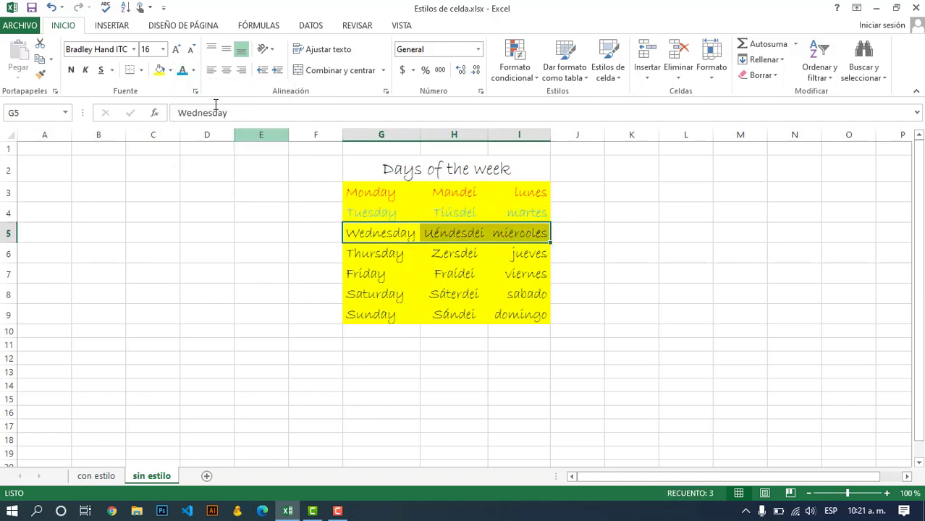
{"action": "left_click", "coordinate": [194, 71]}
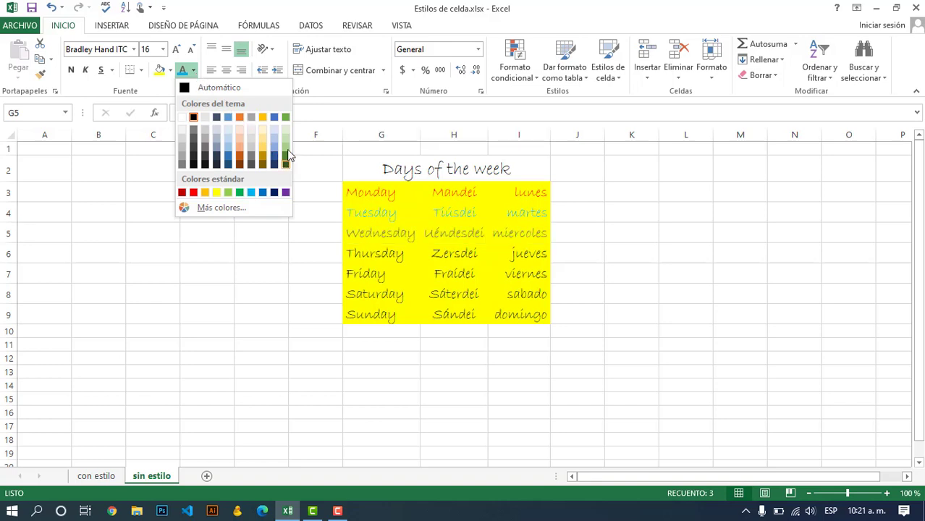
{"action": "left_click", "coordinate": [286, 118]}
{"action": "left_click_drag", "start_coordinate": [376, 255], "coordinate": [525, 257]}
{"action": "left_click", "coordinate": [194, 71]}
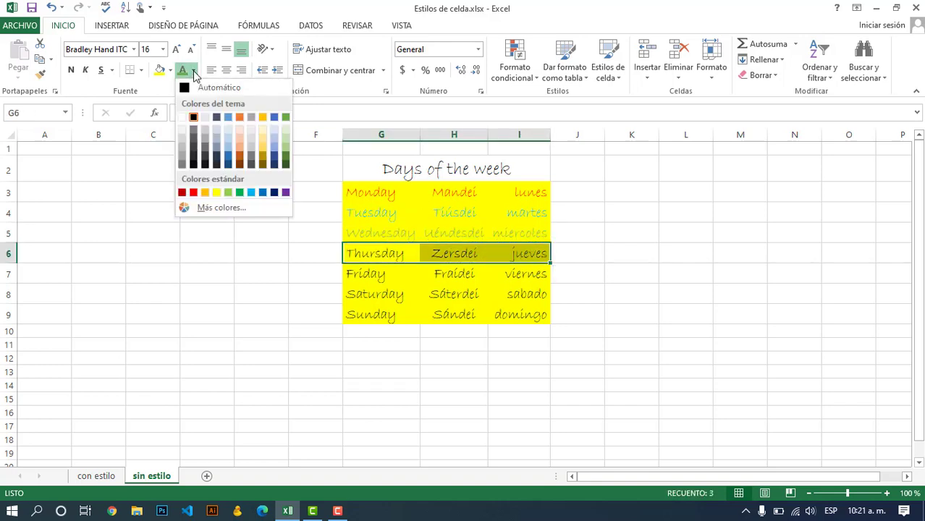
{"action": "left_click", "coordinate": [239, 193]}
Step: Set the font colour of the Friday row to the theme gold and of the Saturday row to the darkest theme black shade
{"action": "left_click", "coordinate": [370, 275]}
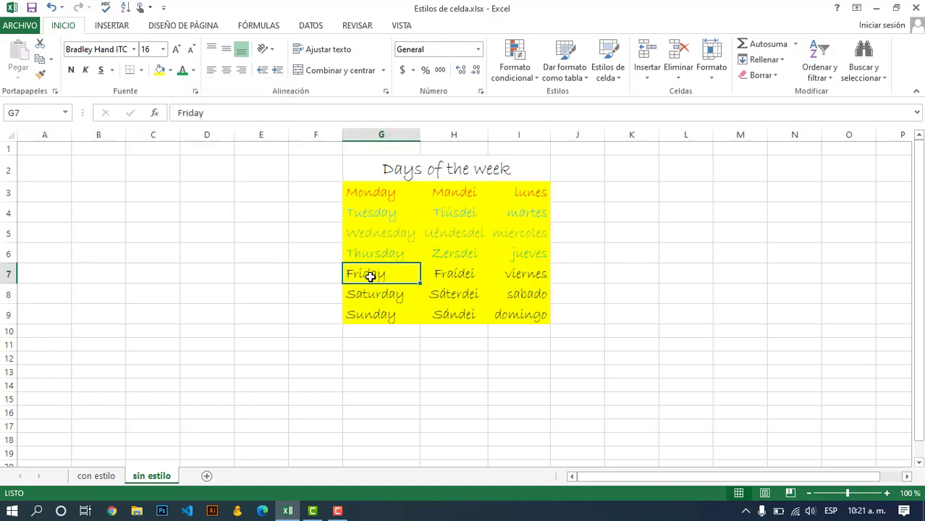
{"action": "left_click_drag", "start_coordinate": [370, 277], "coordinate": [519, 271]}
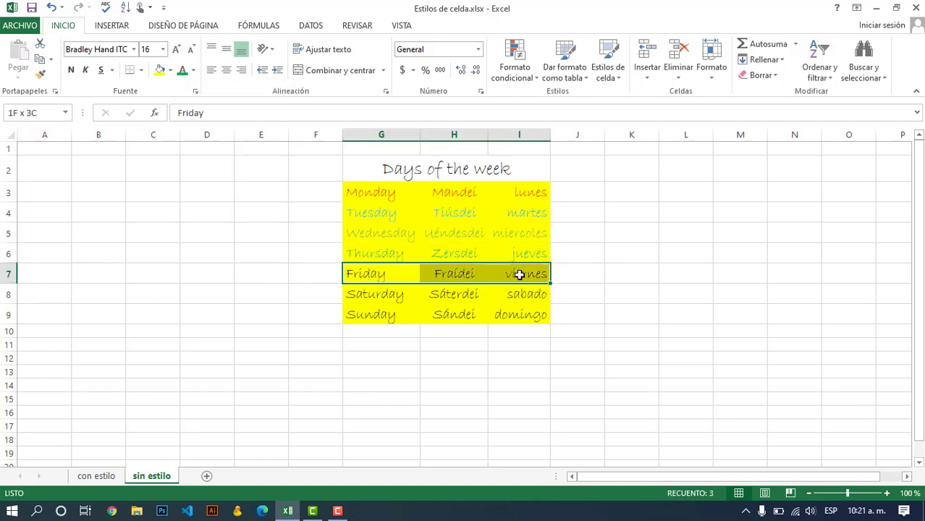
{"action": "left_click", "coordinate": [193, 70]}
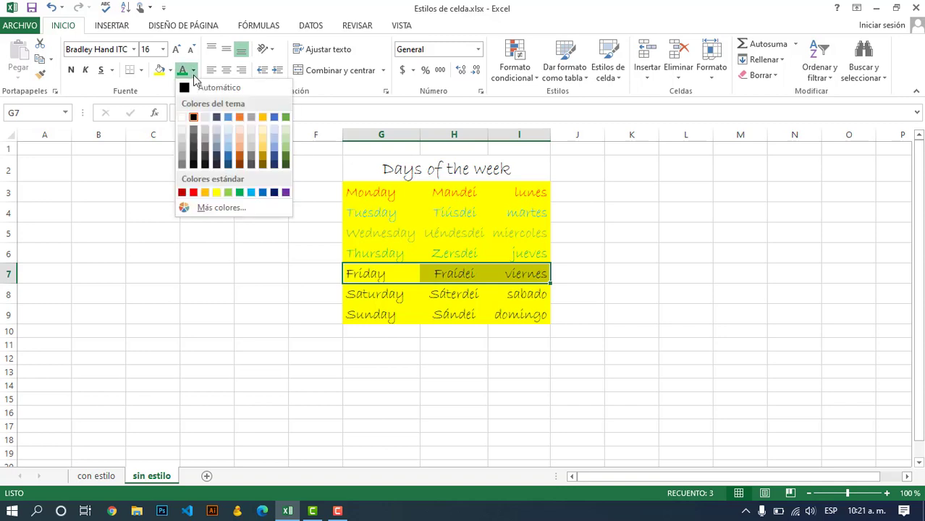
{"action": "left_click", "coordinate": [263, 118]}
{"action": "left_click", "coordinate": [407, 309]}
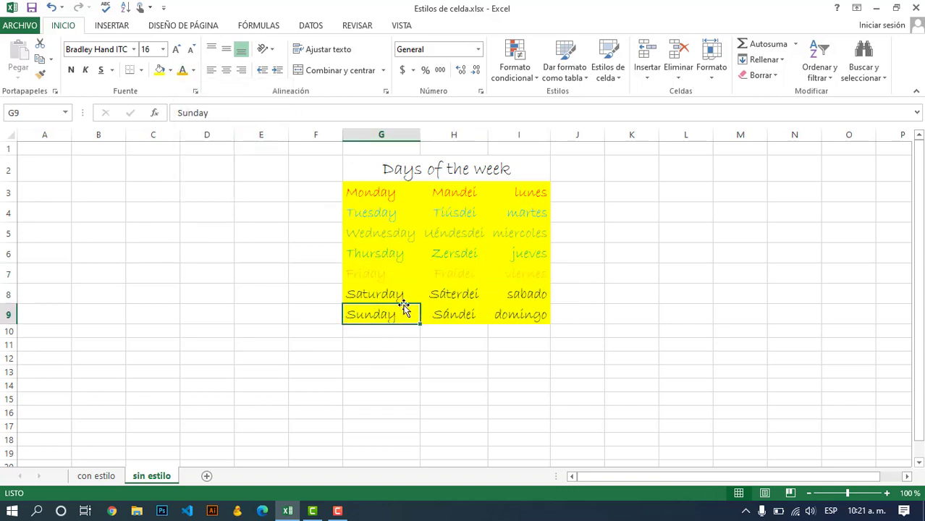
{"action": "left_click_drag", "start_coordinate": [377, 295], "coordinate": [514, 294]}
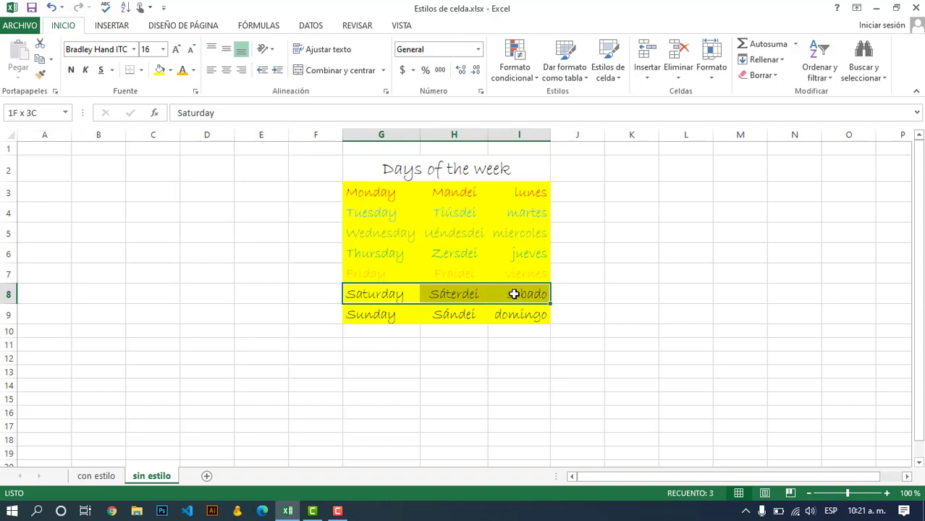
{"action": "left_click", "coordinate": [194, 71]}
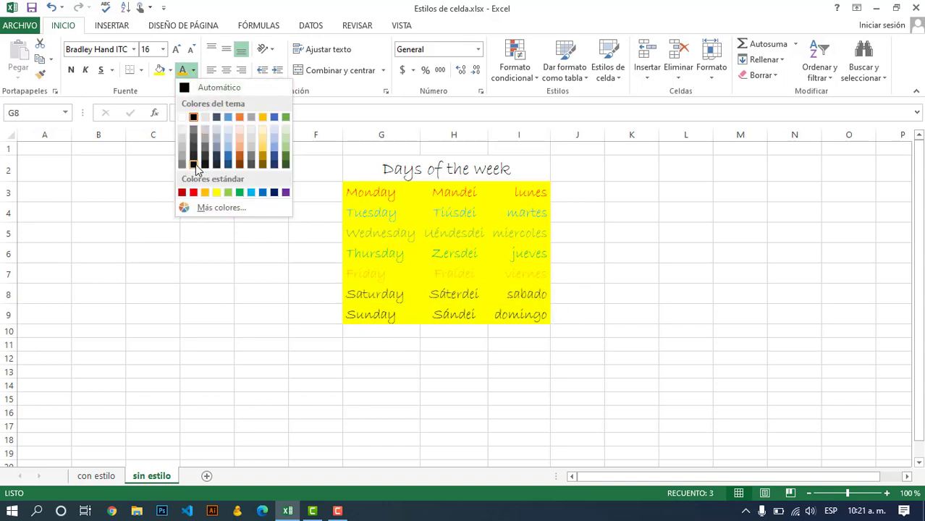
{"action": "left_click", "coordinate": [194, 165]}
Step: Set the font colour of the Sunday row G9:I9 to a darker shade of the theme orange
{"action": "left_click_drag", "start_coordinate": [372, 318], "coordinate": [520, 316]}
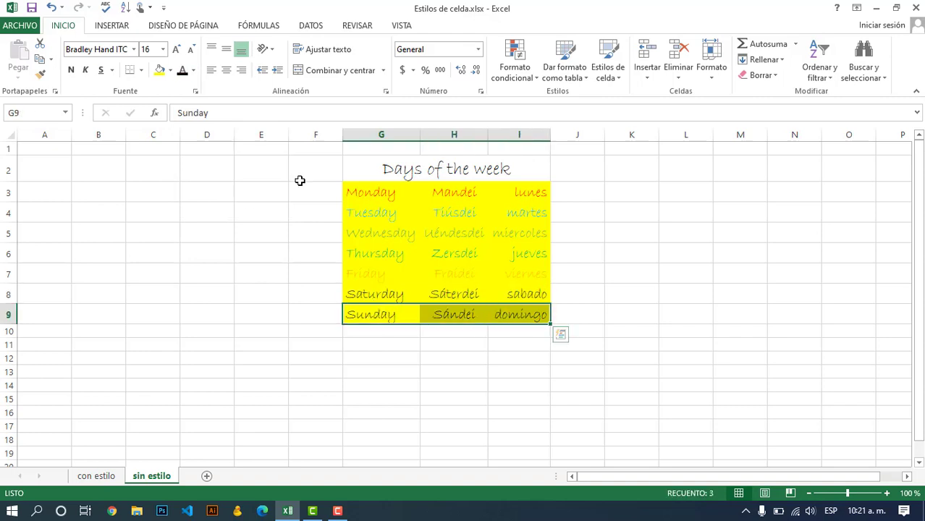
{"action": "left_click", "coordinate": [194, 71]}
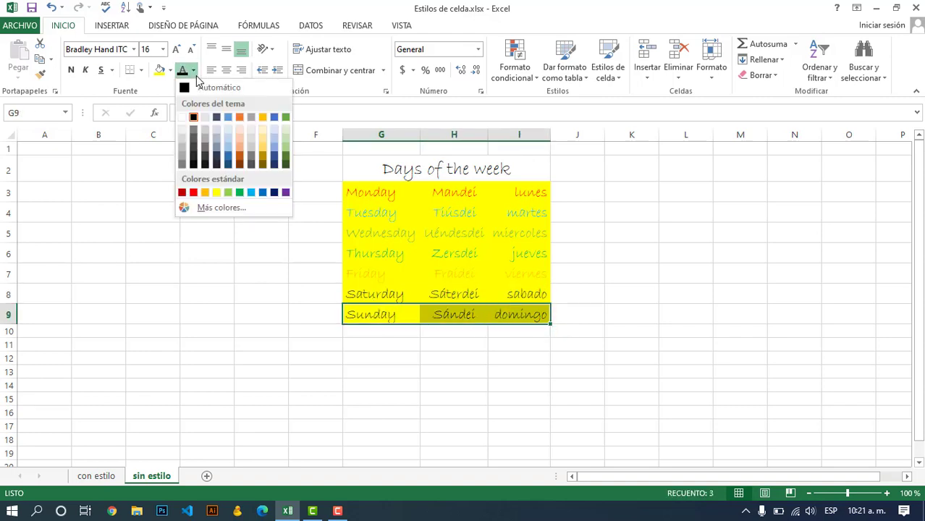
{"action": "left_click", "coordinate": [240, 161]}
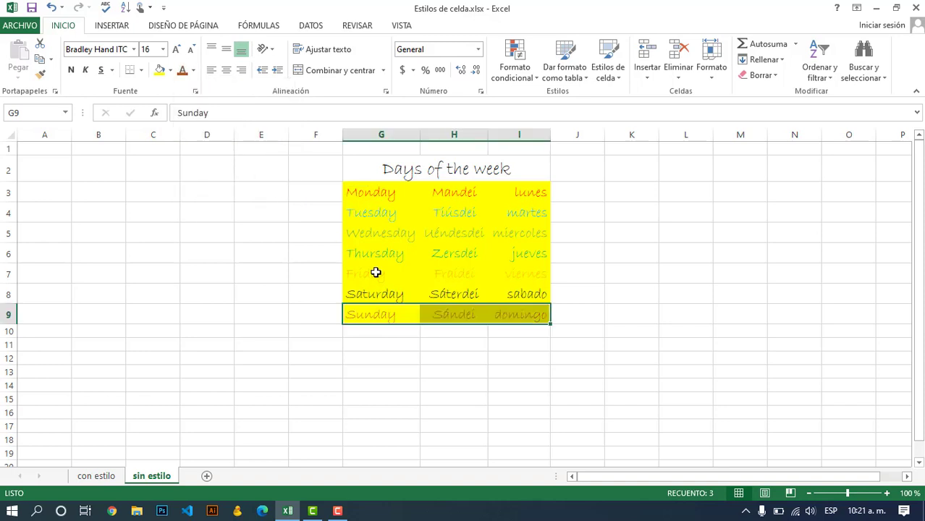
{"action": "left_click", "coordinate": [472, 368]}
Step: Review the styled day cells in the con estilo sheet and make the day cells G3:I9 bold in the sin estilo sheet
{"action": "left_click", "coordinate": [98, 478]}
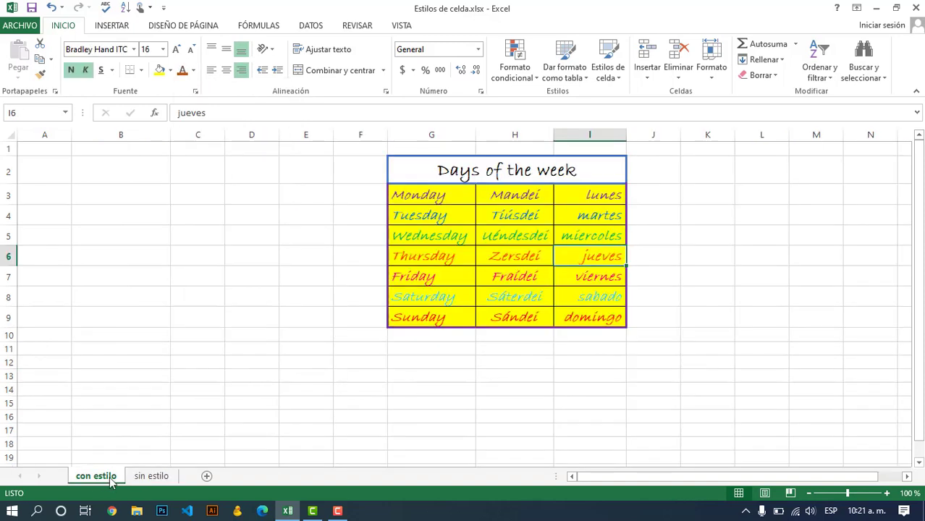
{"action": "left_click", "coordinate": [423, 303]}
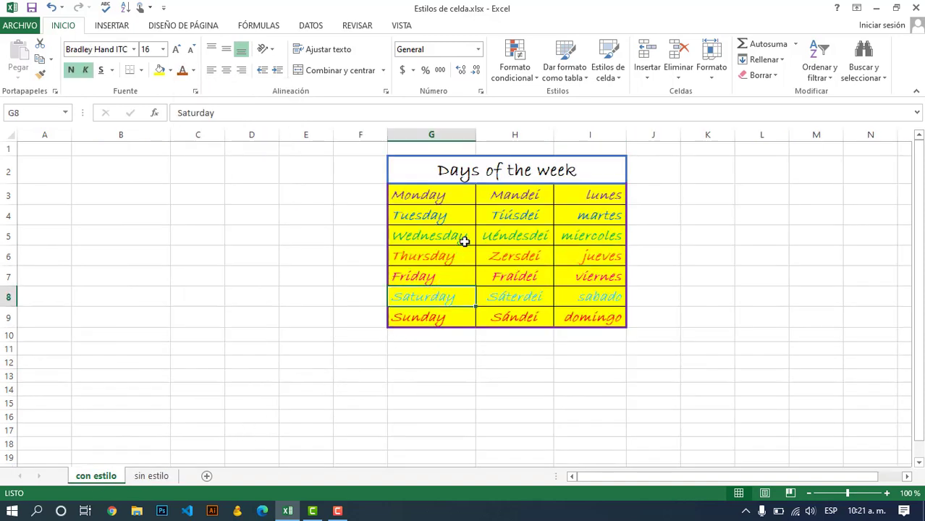
{"action": "left_click_drag", "start_coordinate": [448, 315], "coordinate": [599, 196]}
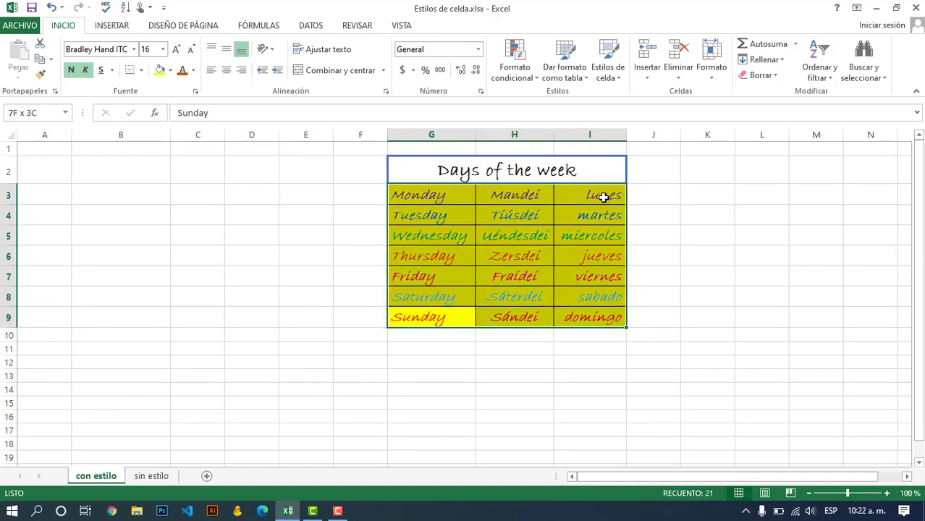
{"action": "left_click", "coordinate": [684, 221]}
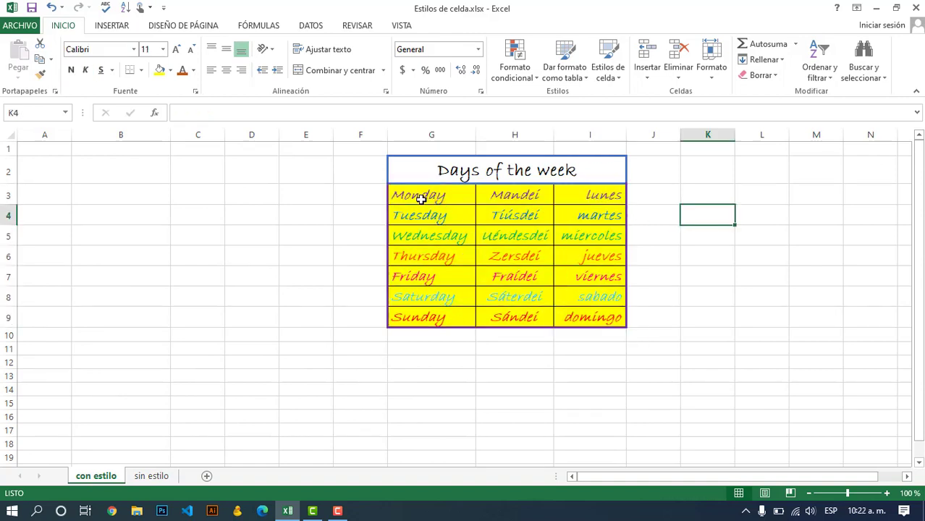
{"action": "left_click_drag", "start_coordinate": [421, 196], "coordinate": [597, 315]}
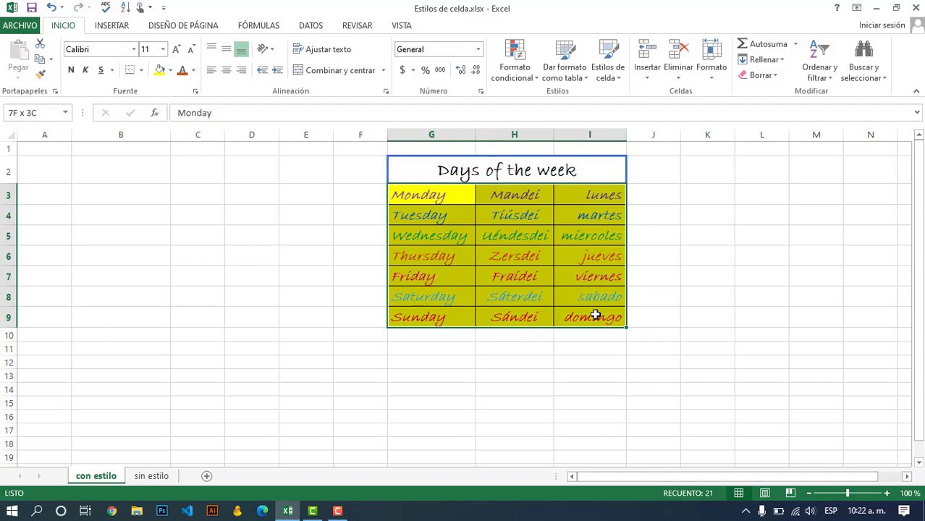
{"action": "left_click", "coordinate": [690, 247]}
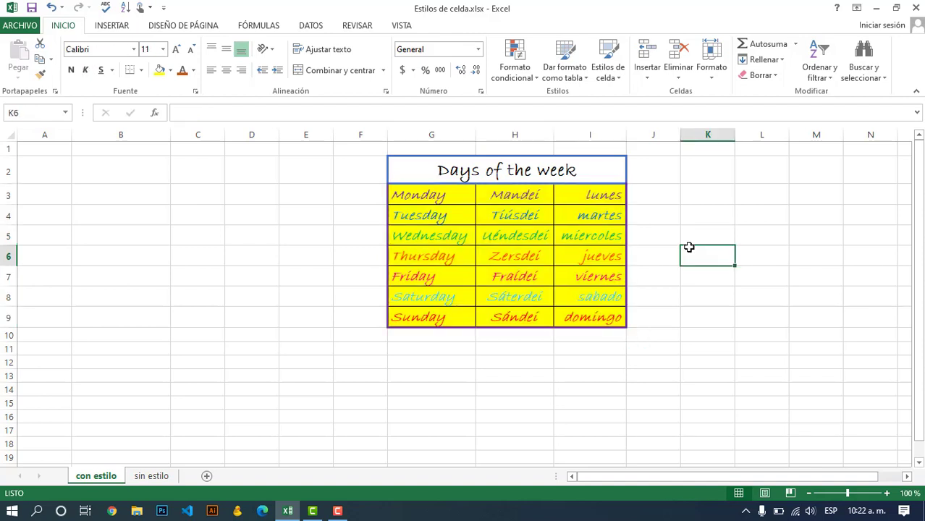
{"action": "left_click", "coordinate": [151, 475]}
{"action": "left_click_drag", "start_coordinate": [370, 314], "coordinate": [507, 193]}
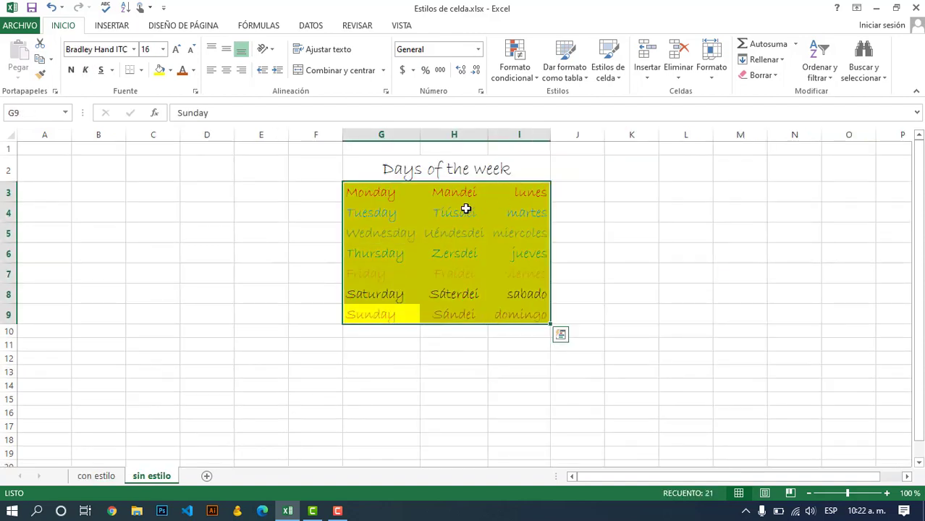
{"action": "left_click", "coordinate": [71, 70]}
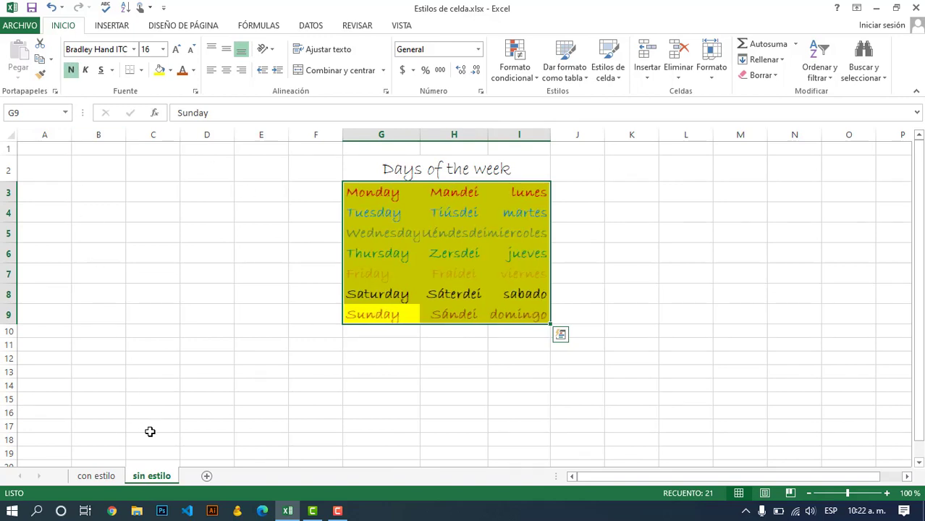
Step: Check the Tuesday cell's font style in the con estilo sheet and apply italic to G3:I9 in the sin estilo sheet
{"action": "left_click", "coordinate": [114, 472]}
{"action": "left_click", "coordinate": [412, 224]}
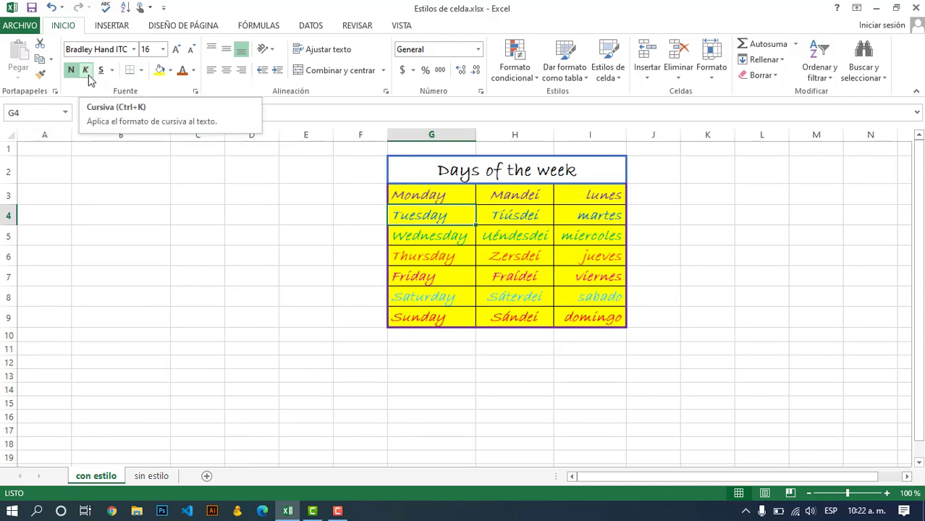
{"action": "left_click", "coordinate": [159, 477]}
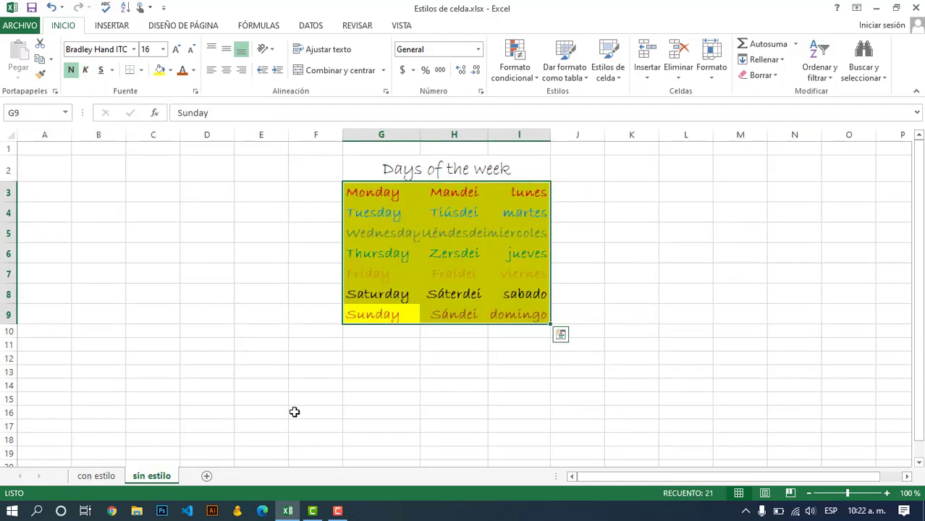
{"action": "left_click", "coordinate": [408, 353]}
{"action": "left_click_drag", "start_coordinate": [403, 314], "coordinate": [443, 191]}
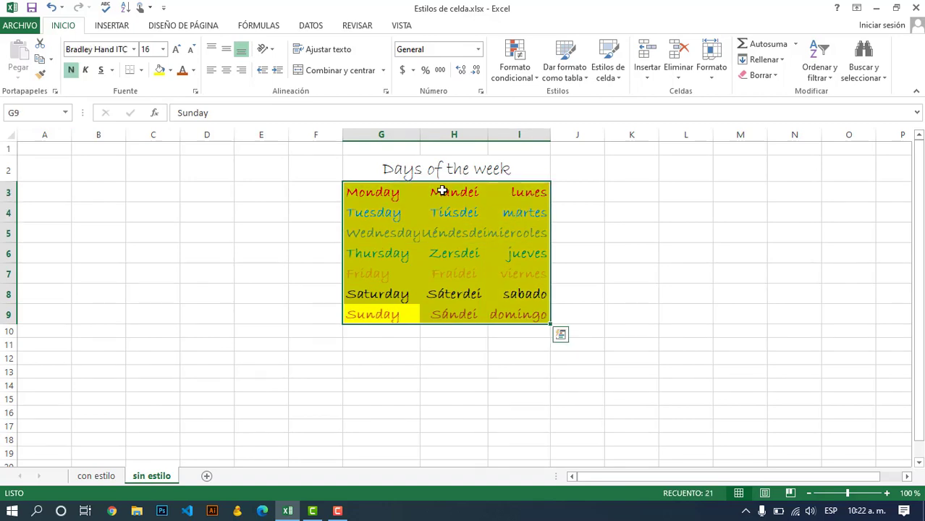
{"action": "left_click", "coordinate": [87, 73]}
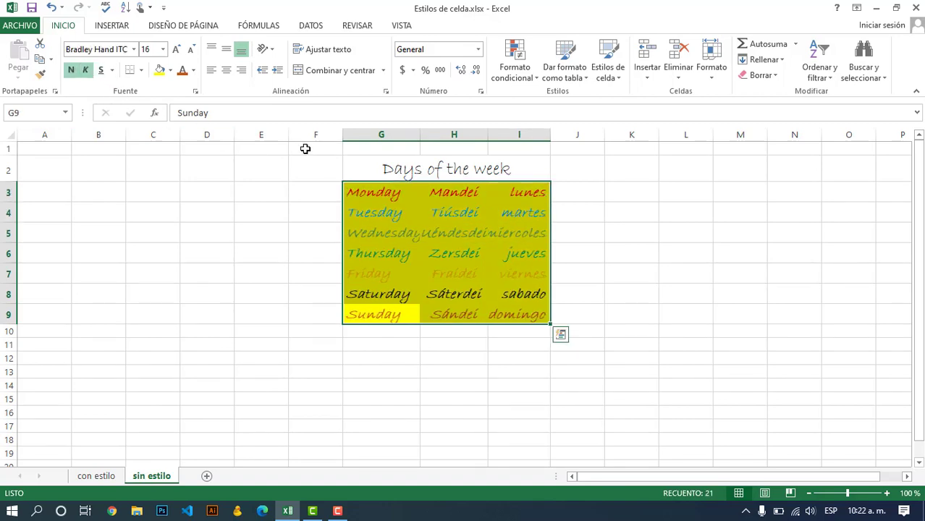
Step: Make the Days of the week title in the sin estilo sheet bold and italic
{"action": "left_click", "coordinate": [394, 168]}
{"action": "left_click", "coordinate": [72, 70]}
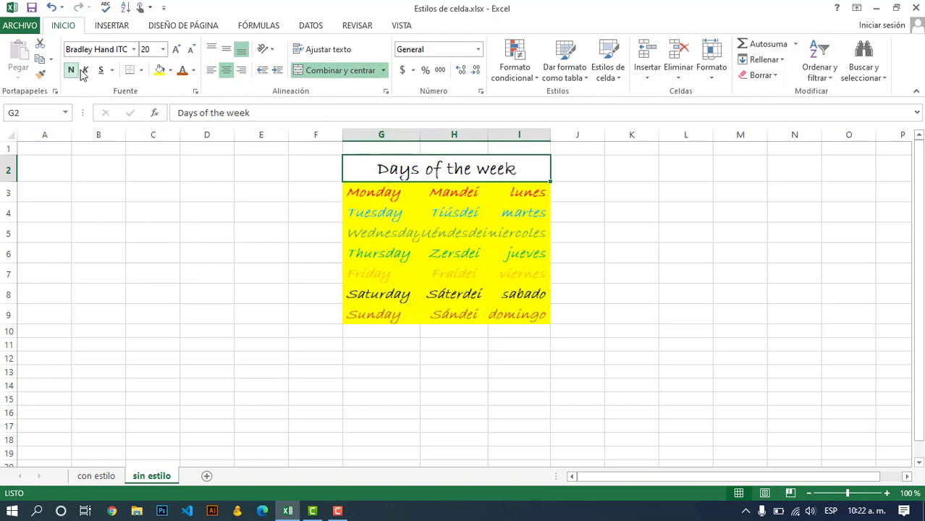
{"action": "left_click", "coordinate": [85, 71]}
{"action": "left_click", "coordinate": [635, 279]}
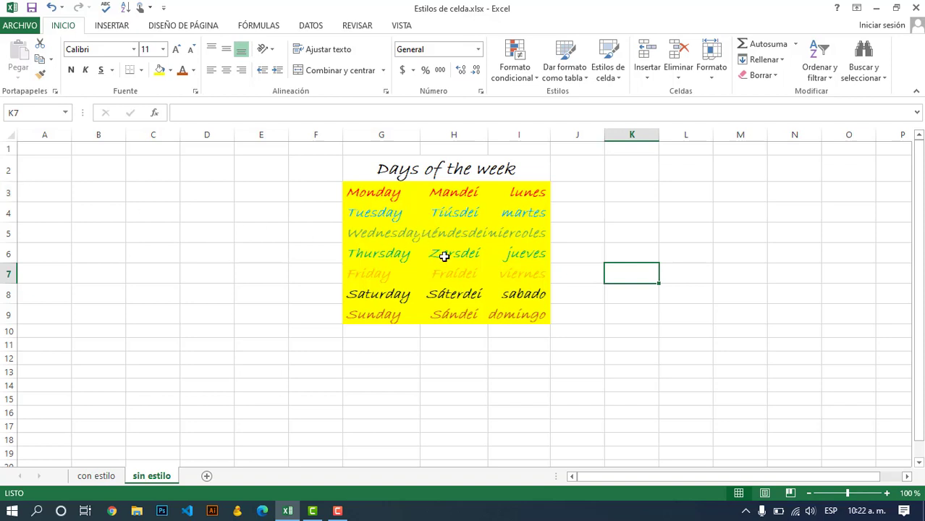
Step: Examine the border around the styled Days of the week title in the con estilo sheet
{"action": "left_click", "coordinate": [98, 480]}
{"action": "left_click", "coordinate": [594, 217]}
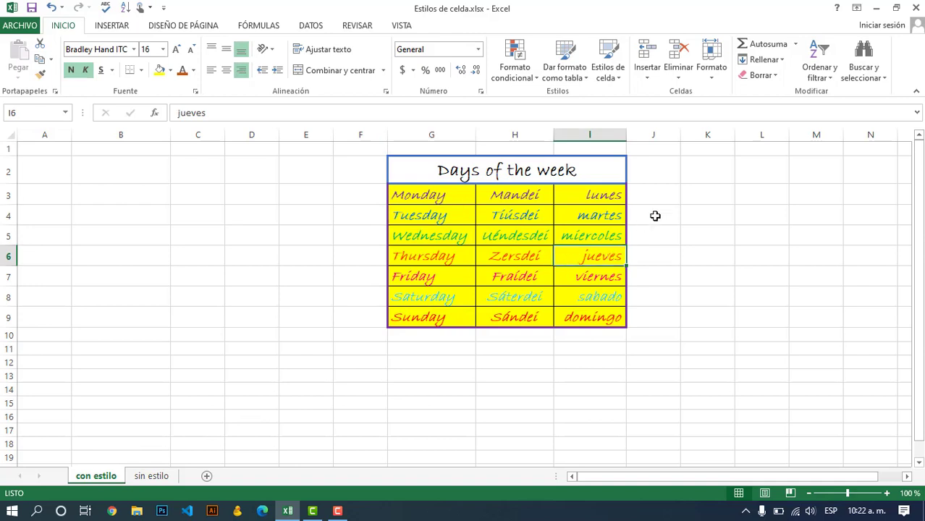
{"action": "left_click", "coordinate": [655, 215]}
{"action": "left_click", "coordinate": [562, 177]}
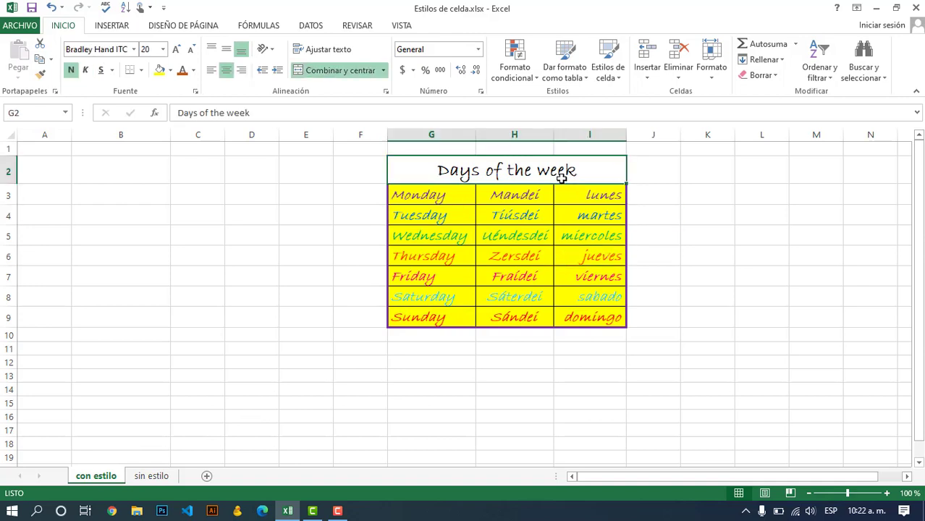
Step: Apply plain outside borders to the Days of the week title G2 in the sin estilo sheet
{"action": "left_click", "coordinate": [150, 475]}
{"action": "left_click", "coordinate": [478, 168]}
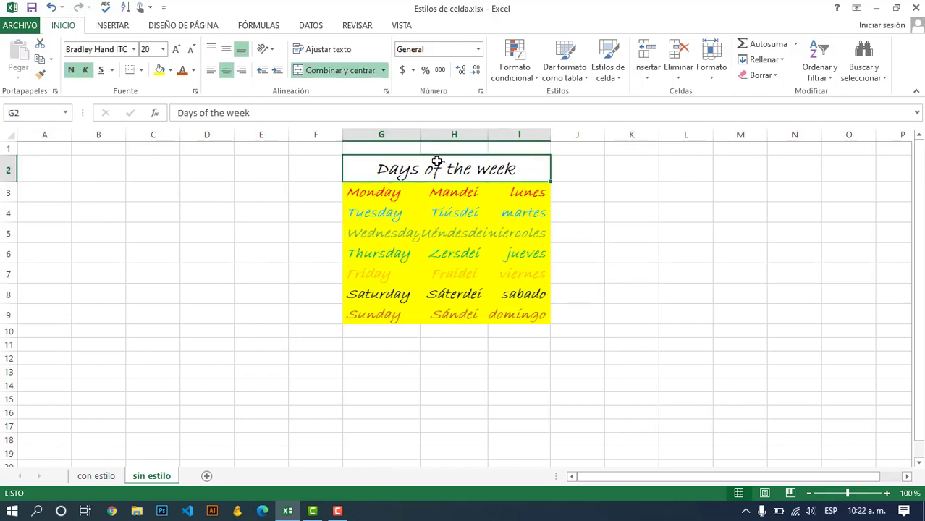
{"action": "left_click", "coordinate": [141, 72]}
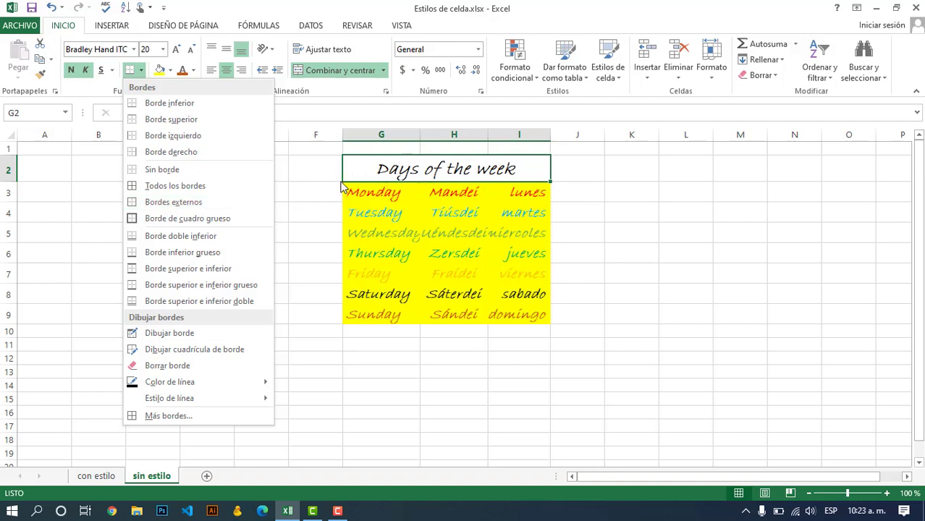
{"action": "left_click", "coordinate": [193, 208]}
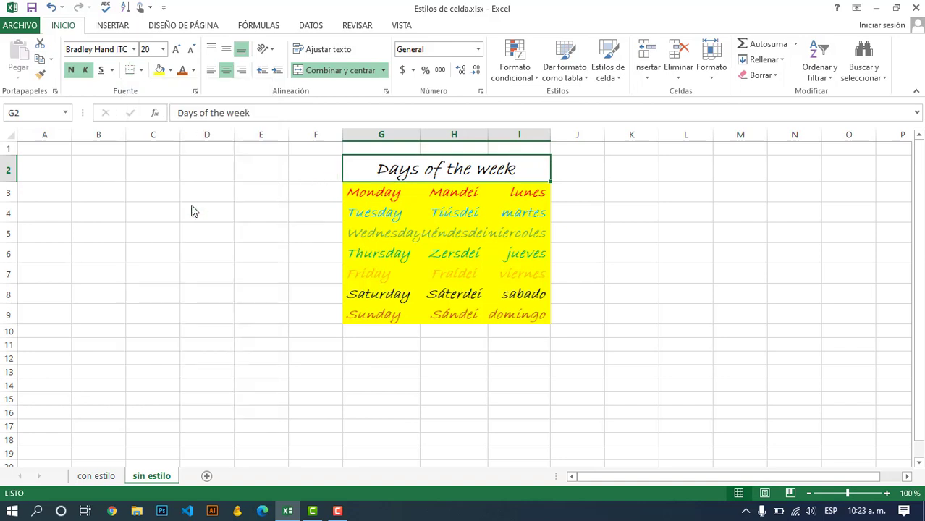
{"action": "left_click", "coordinate": [537, 231]}
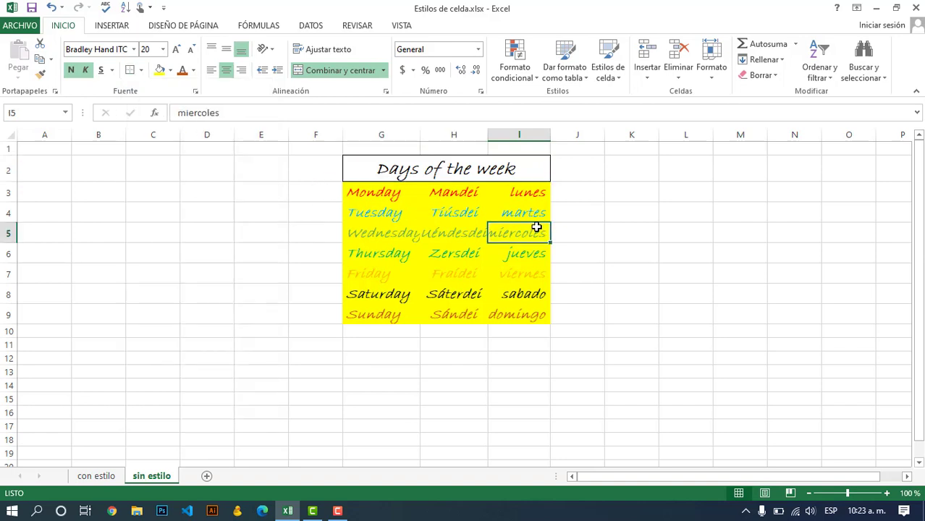
{"action": "left_click", "coordinate": [520, 175]}
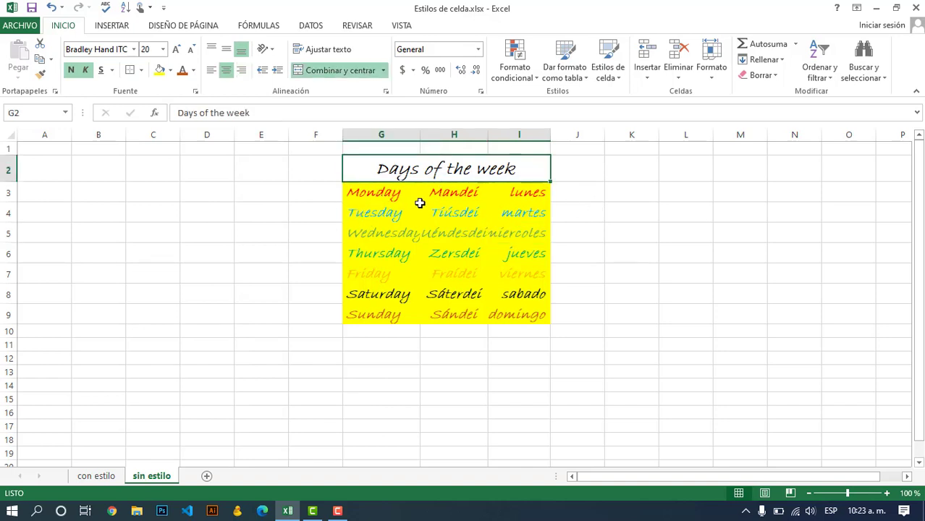
{"action": "left_click", "coordinate": [142, 76]}
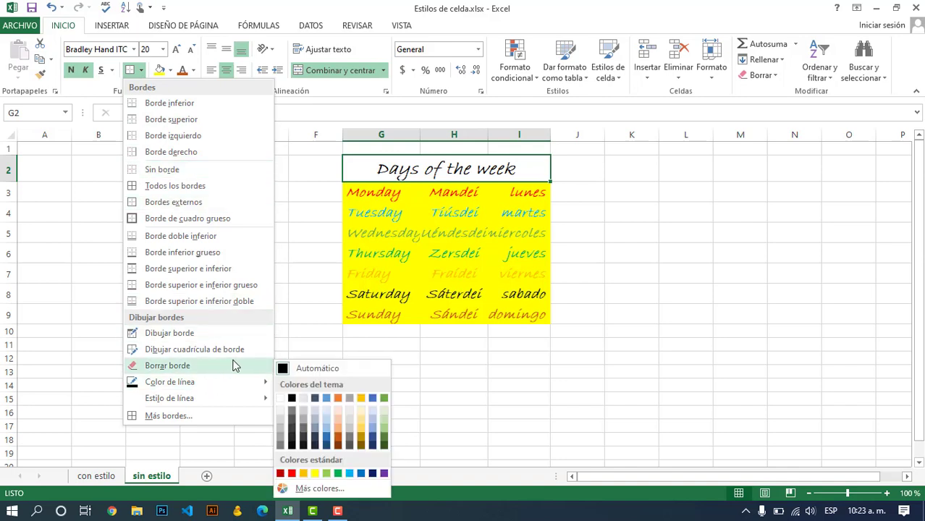
{"action": "mouse_move", "coordinate": [235, 381]}
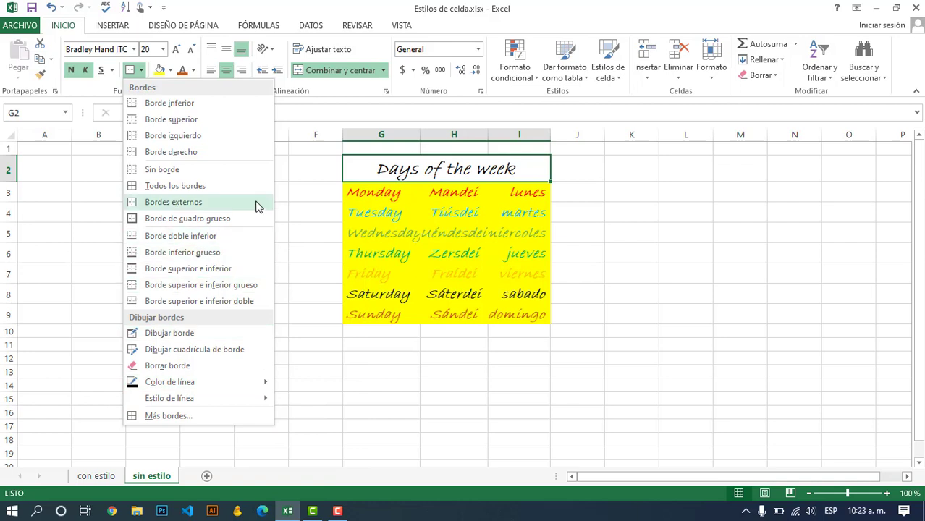
{"action": "left_click", "coordinate": [283, 179]}
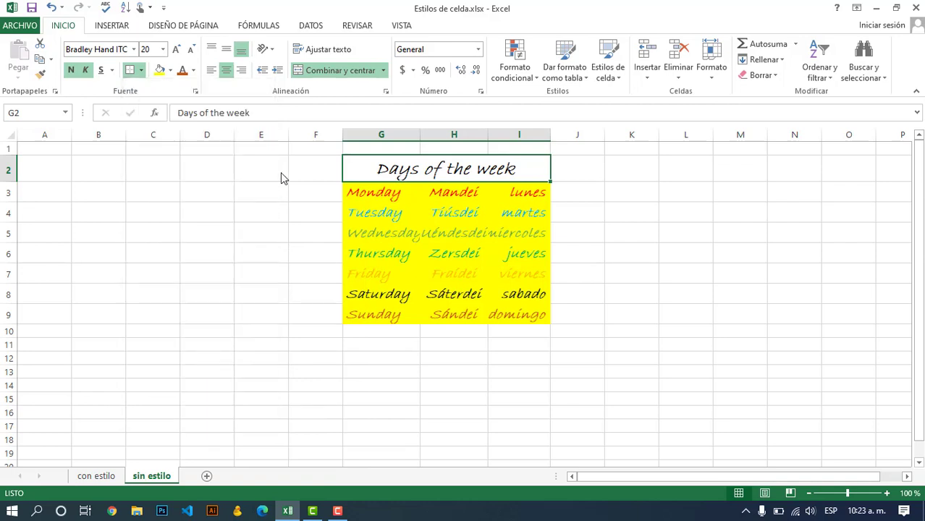
Step: Apply a thick solid border in the theme blue to all four sides of the Days of the week title G2
{"action": "left_click", "coordinate": [195, 93]}
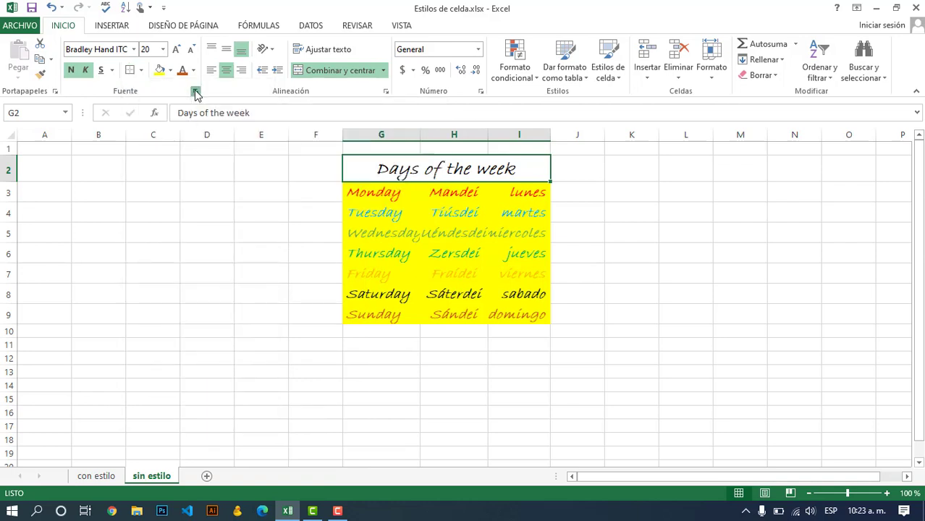
{"action": "left_click", "coordinate": [405, 31]}
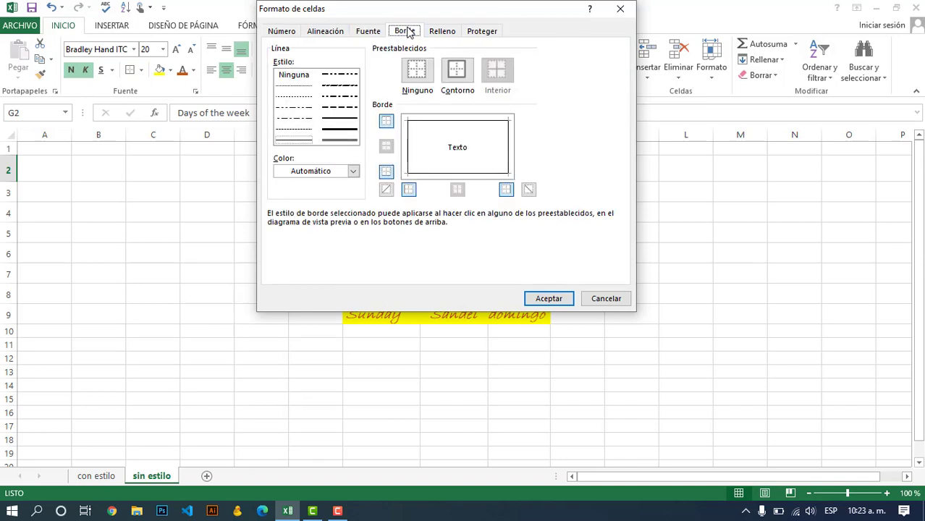
{"action": "left_click", "coordinate": [353, 171]}
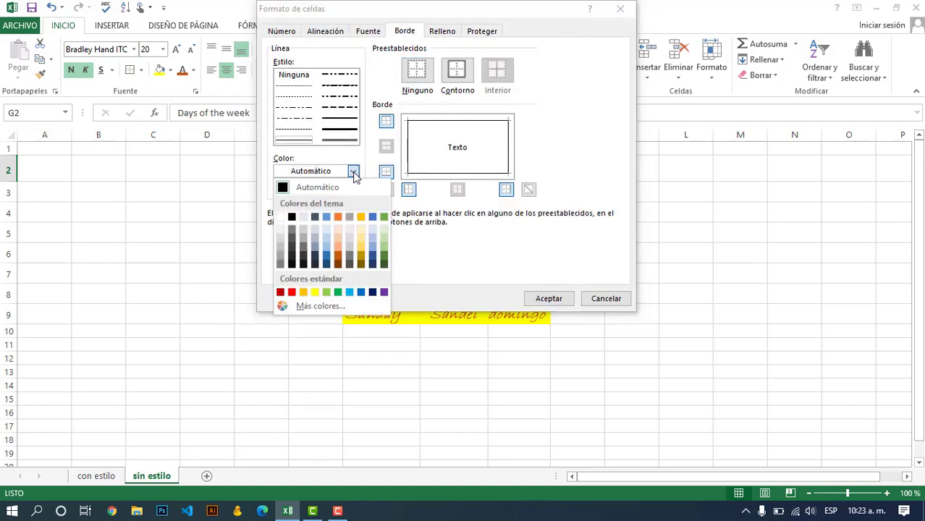
{"action": "left_click", "coordinate": [372, 218]}
{"action": "left_click_drag", "start_coordinate": [440, 16], "coordinate": [712, 117]}
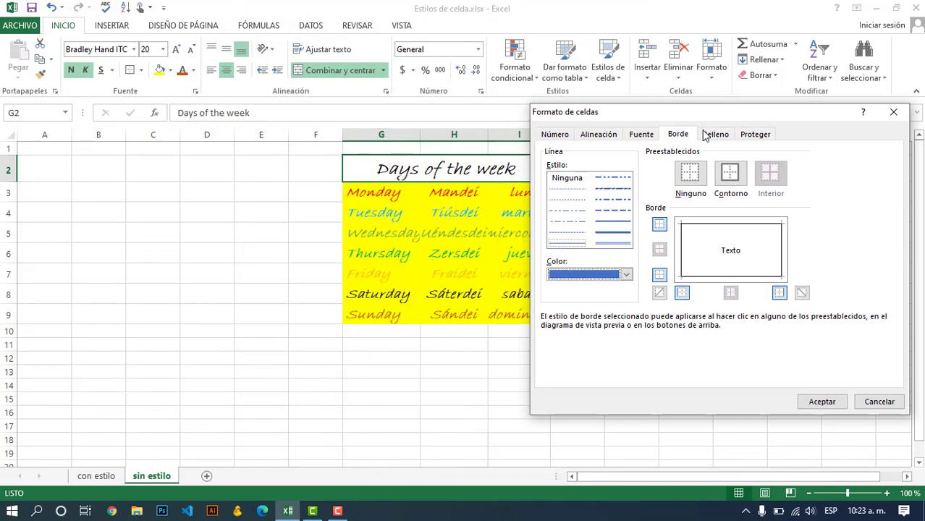
{"action": "left_click", "coordinate": [616, 238]}
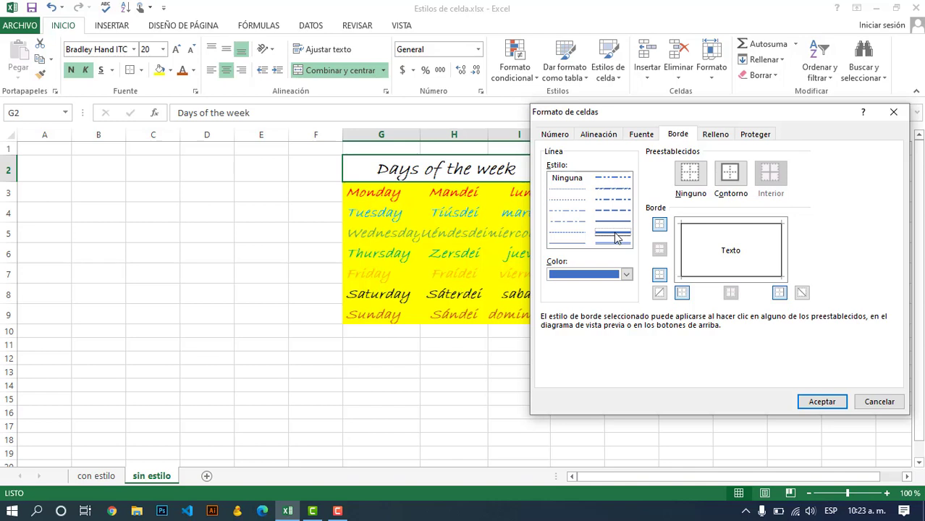
{"action": "left_click", "coordinate": [718, 229]}
{"action": "left_click", "coordinate": [687, 252]}
{"action": "left_click", "coordinate": [729, 277]}
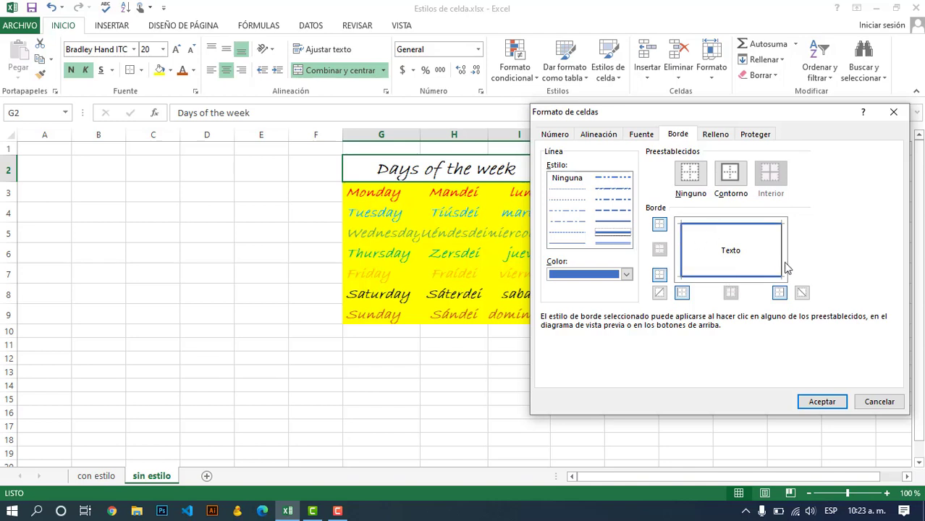
{"action": "left_click", "coordinate": [783, 259]}
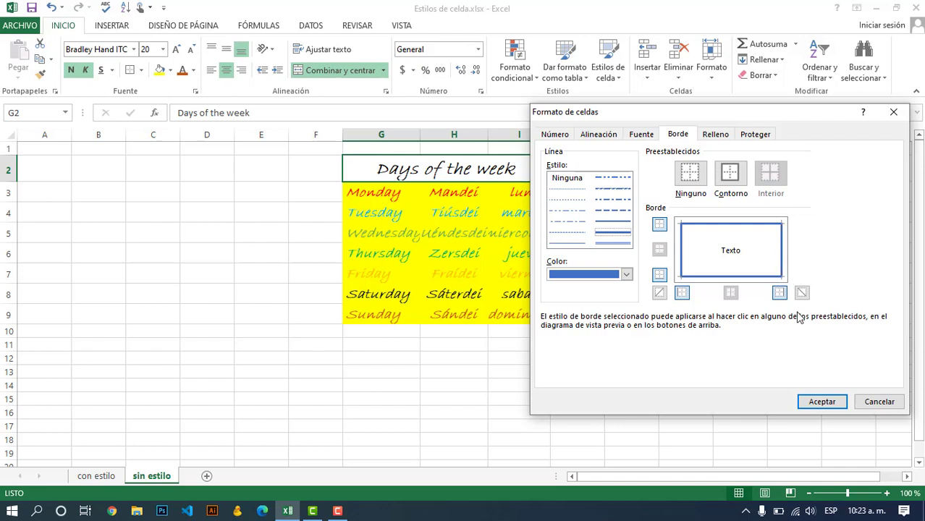
{"action": "left_click", "coordinate": [833, 402]}
{"action": "left_click", "coordinate": [660, 257]}
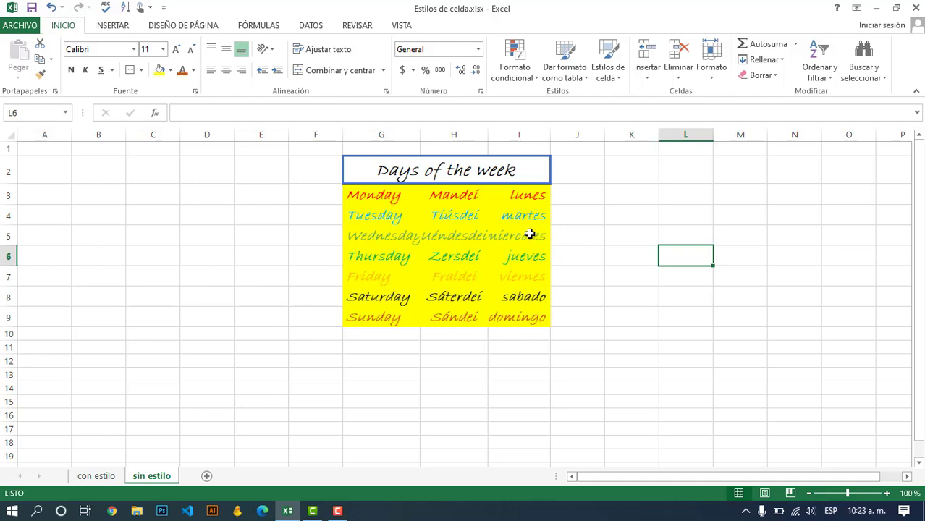
{"action": "left_click", "coordinate": [367, 171]}
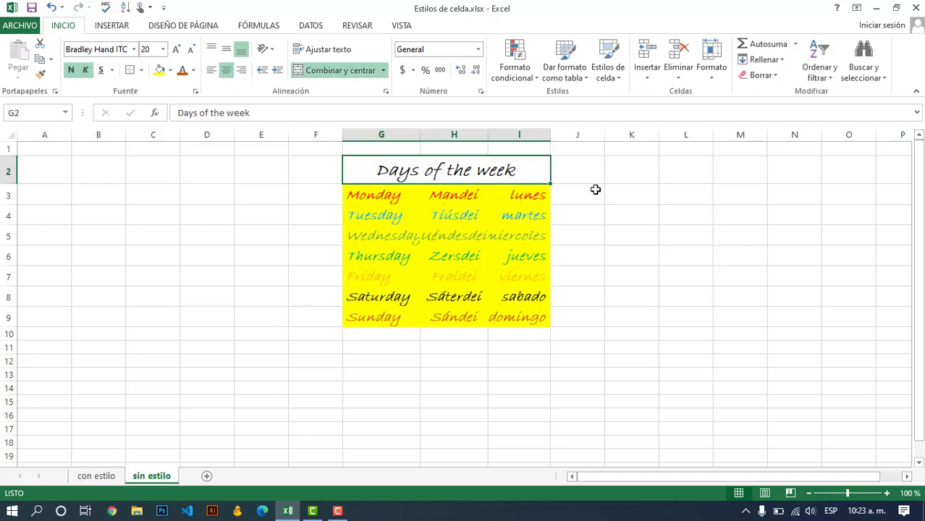
{"action": "left_click", "coordinate": [595, 191]}
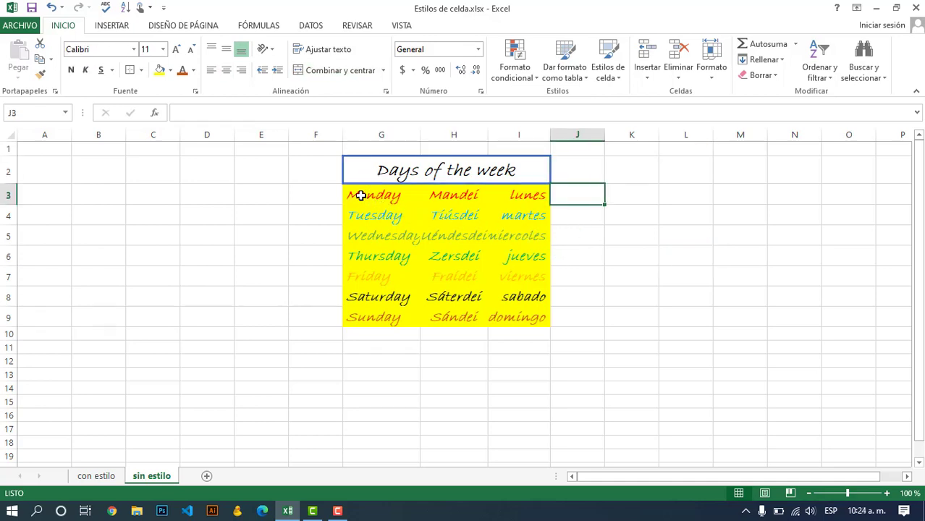
Step: Examine the borders of the styled day cells G3:I9 in the con estilo sheet
{"action": "left_click", "coordinate": [105, 476]}
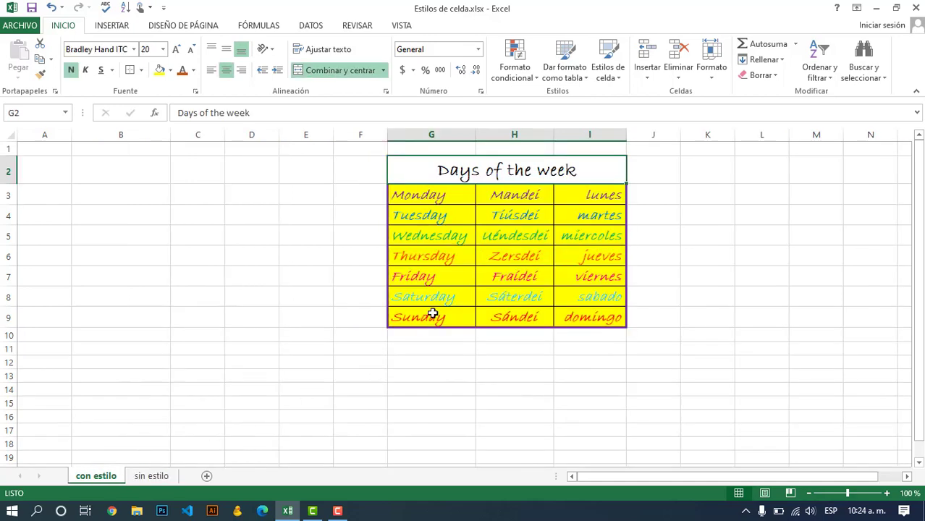
{"action": "left_click", "coordinate": [683, 257]}
{"action": "left_click_drag", "start_coordinate": [600, 317], "coordinate": [427, 204]}
{"action": "left_click", "coordinate": [653, 235]}
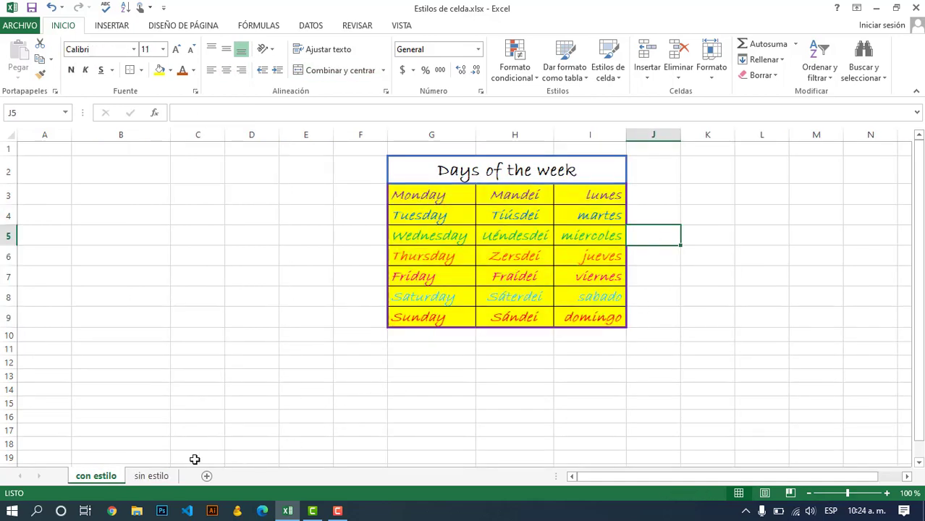
Step: Apply a thick purple border to the left, bottom and right edges of the day cells G3:I9 in the sin estilo sheet
{"action": "left_click", "coordinate": [166, 476]}
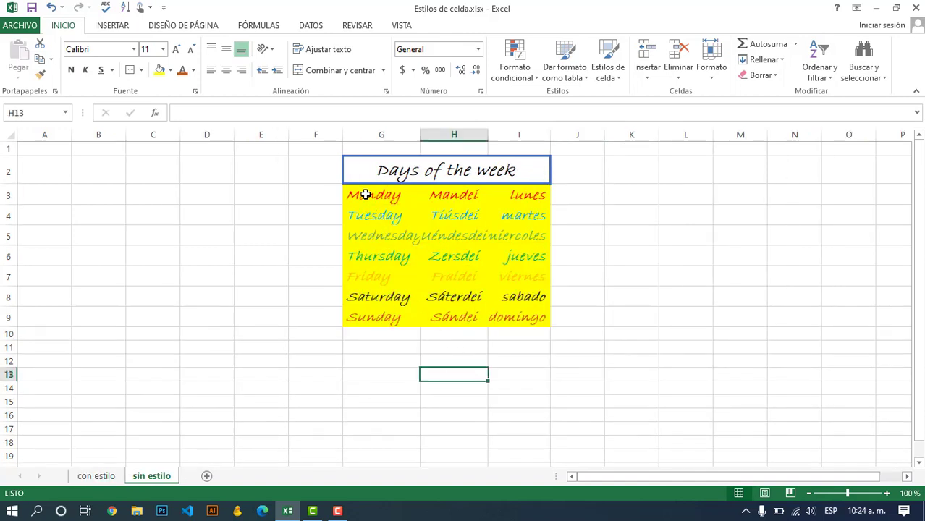
{"action": "left_click_drag", "start_coordinate": [364, 196], "coordinate": [521, 319]}
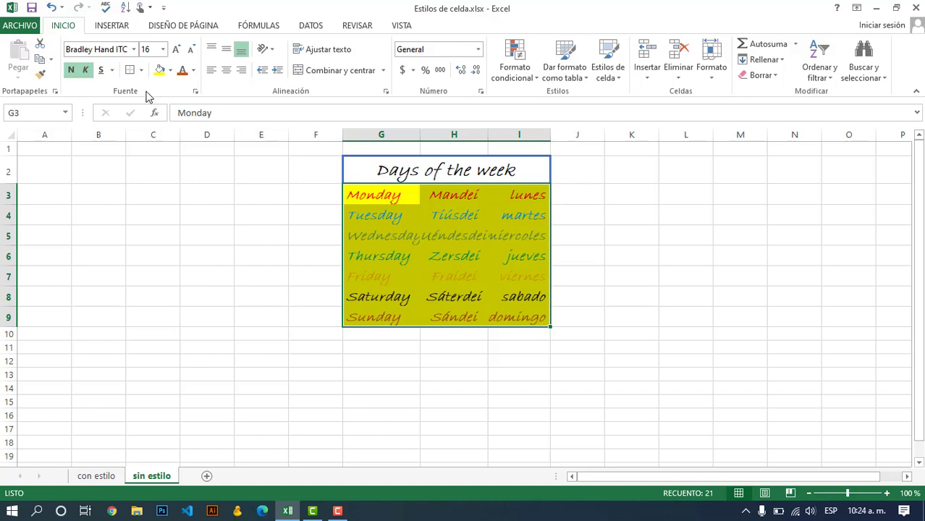
{"action": "left_click", "coordinate": [195, 93]}
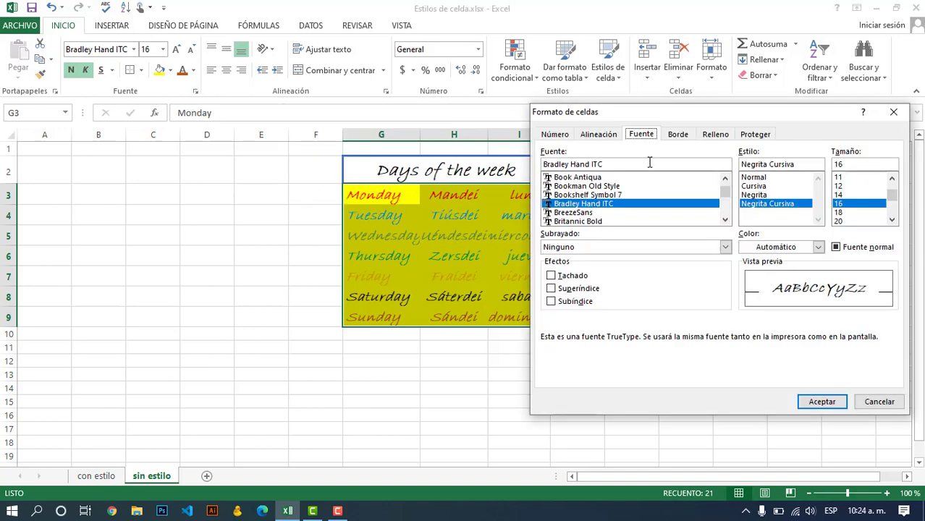
{"action": "left_click_drag", "start_coordinate": [656, 120], "coordinate": [128, 89]}
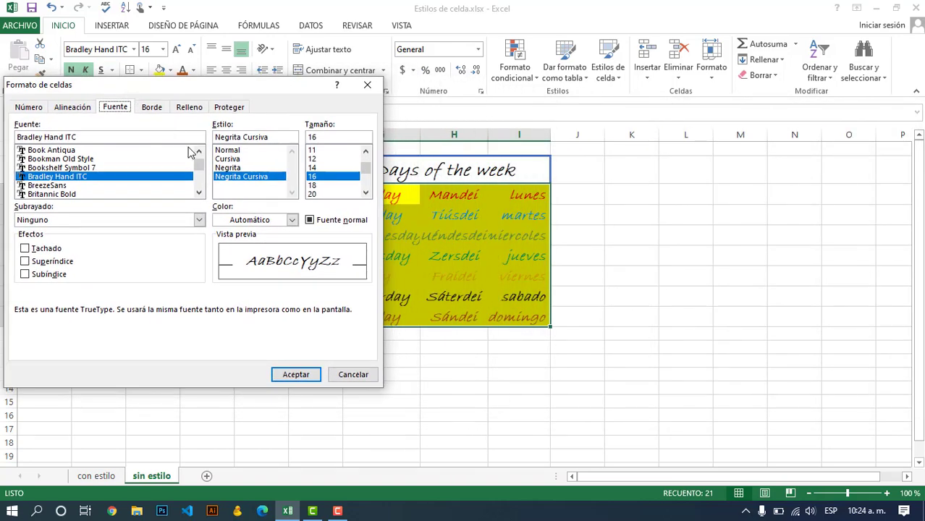
{"action": "left_click", "coordinate": [151, 107]}
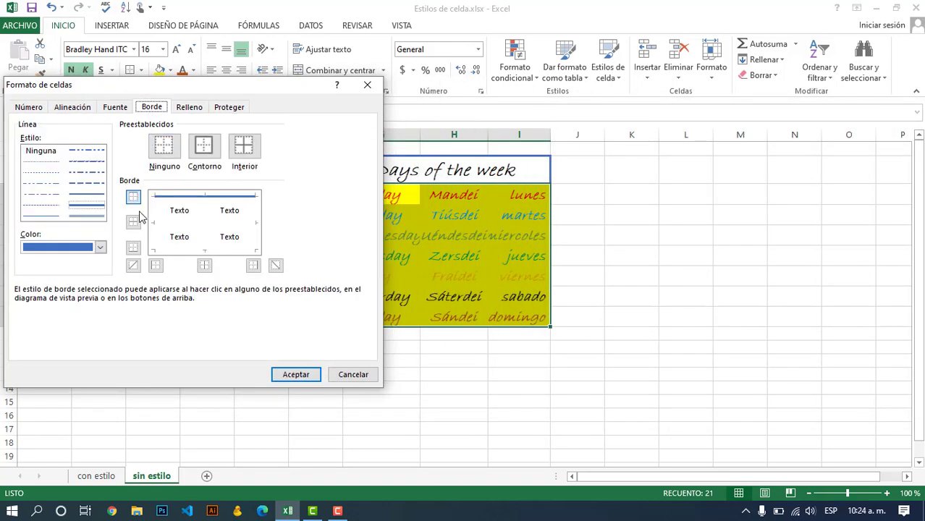
{"action": "left_click", "coordinate": [69, 248]}
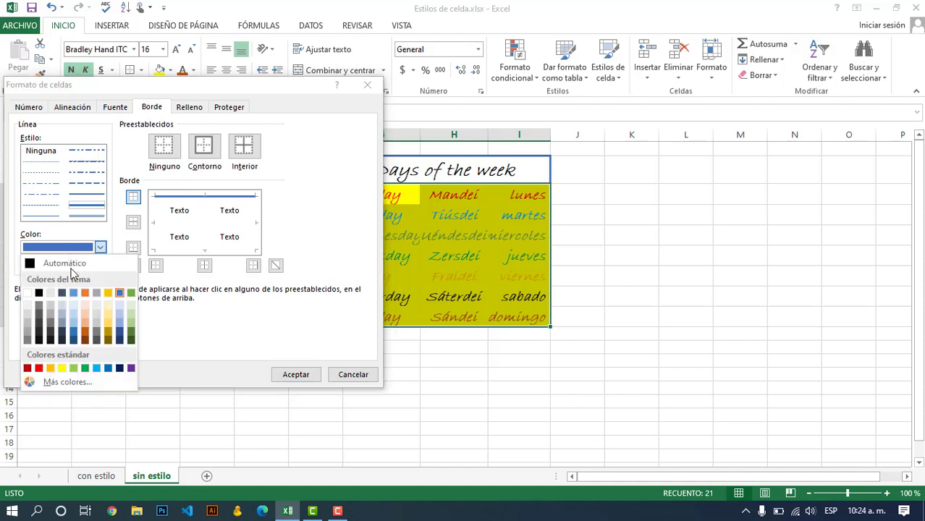
{"action": "left_click", "coordinate": [128, 368]}
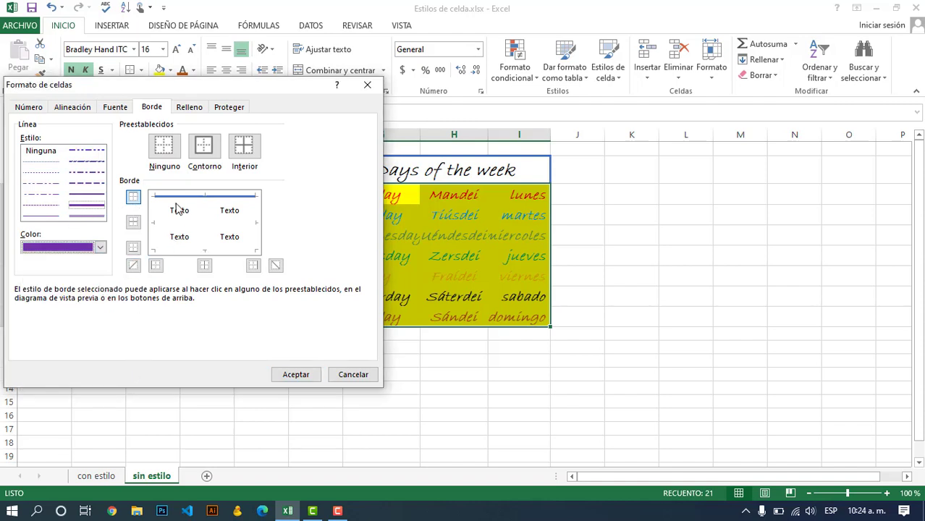
{"action": "left_click", "coordinate": [155, 222]}
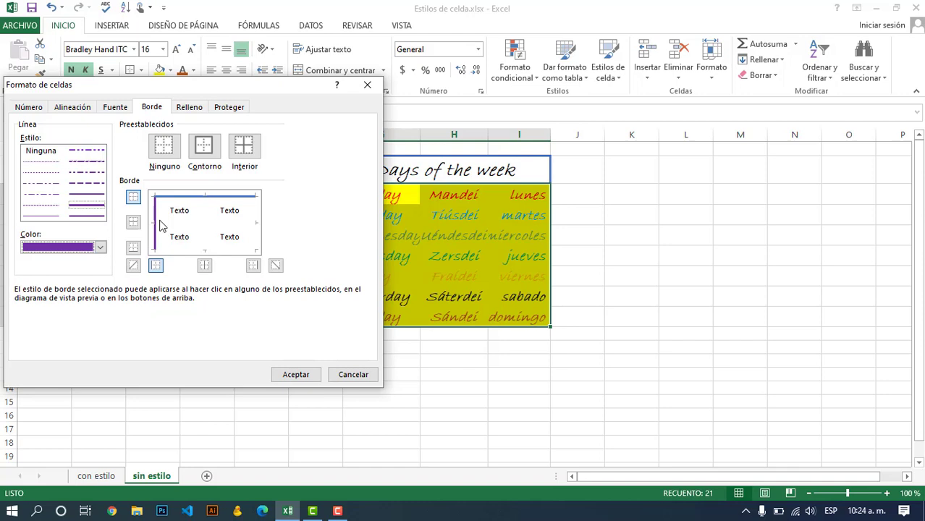
{"action": "left_click", "coordinate": [194, 250]}
{"action": "left_click", "coordinate": [256, 230]}
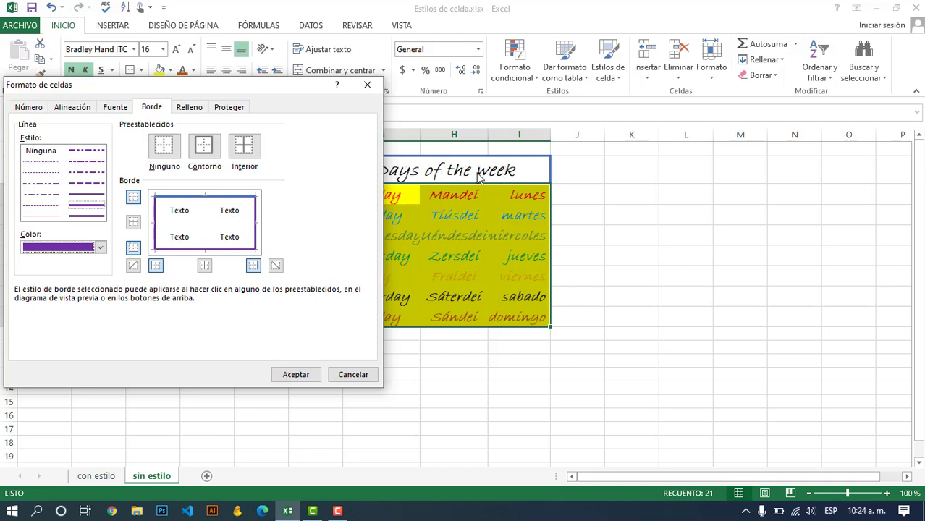
{"action": "left_click", "coordinate": [305, 377]}
{"action": "left_click", "coordinate": [519, 375]}
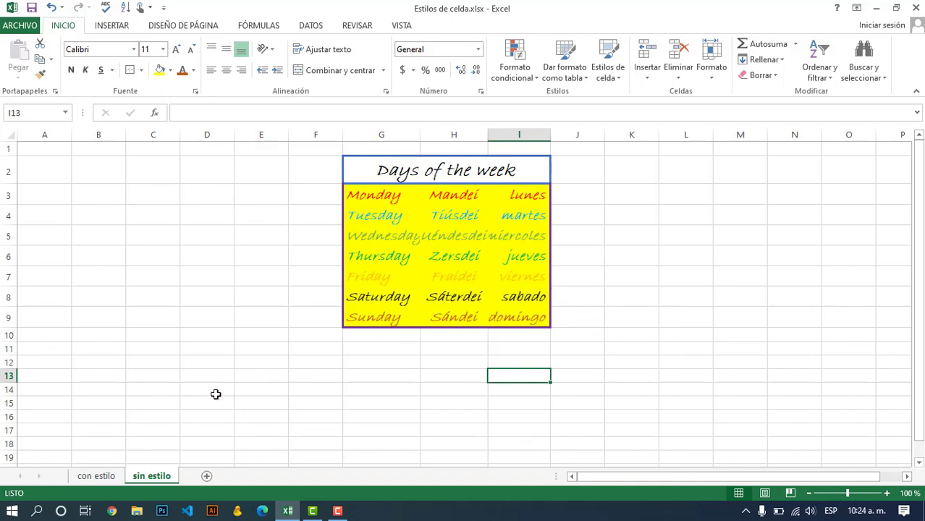
Step: Examine the inside borders of the styled day cells G3:I9 in the con estilo sheet and return to sin estilo
{"action": "left_click_drag", "start_coordinate": [372, 319], "coordinate": [534, 189]}
{"action": "left_click", "coordinate": [96, 476]}
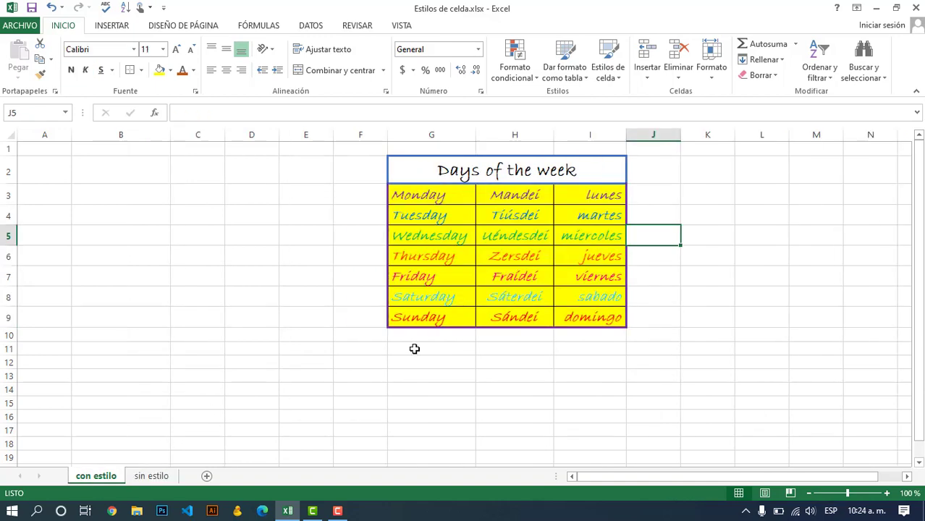
{"action": "left_click_drag", "start_coordinate": [463, 202], "coordinate": [579, 315]}
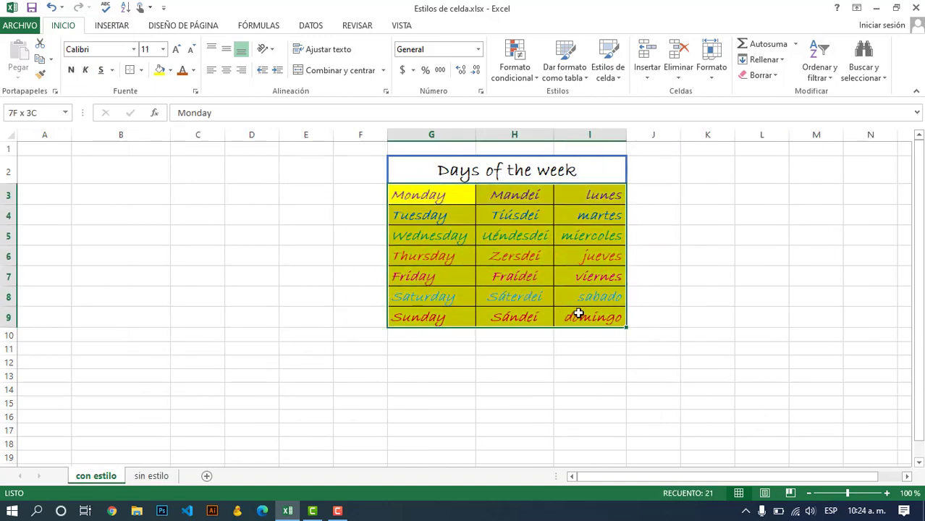
{"action": "left_click", "coordinate": [156, 476]}
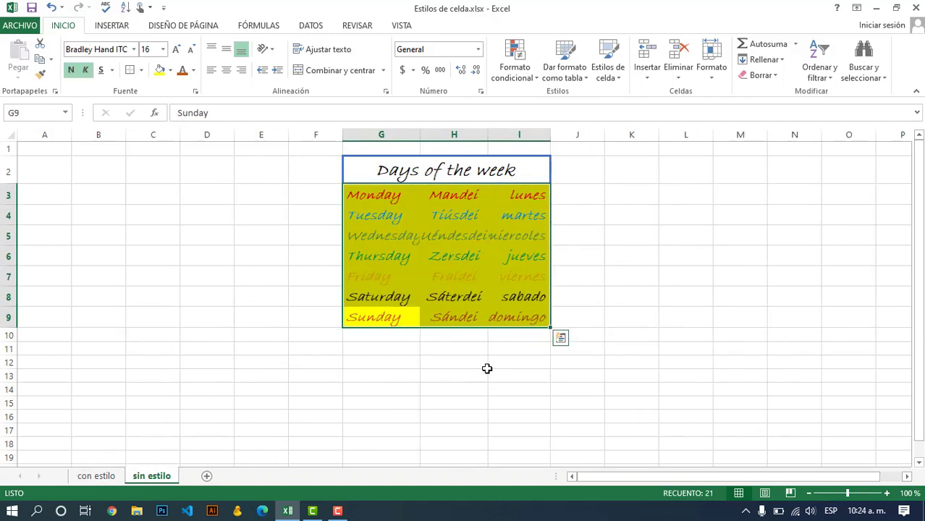
{"action": "left_click", "coordinate": [486, 364]}
Step: Apply medium solid inside borders in the Automático color to the day cells G3:I9 in the sin estilo sheet
{"action": "left_click_drag", "start_coordinate": [399, 317], "coordinate": [522, 202]}
{"action": "left_click", "coordinate": [195, 92]}
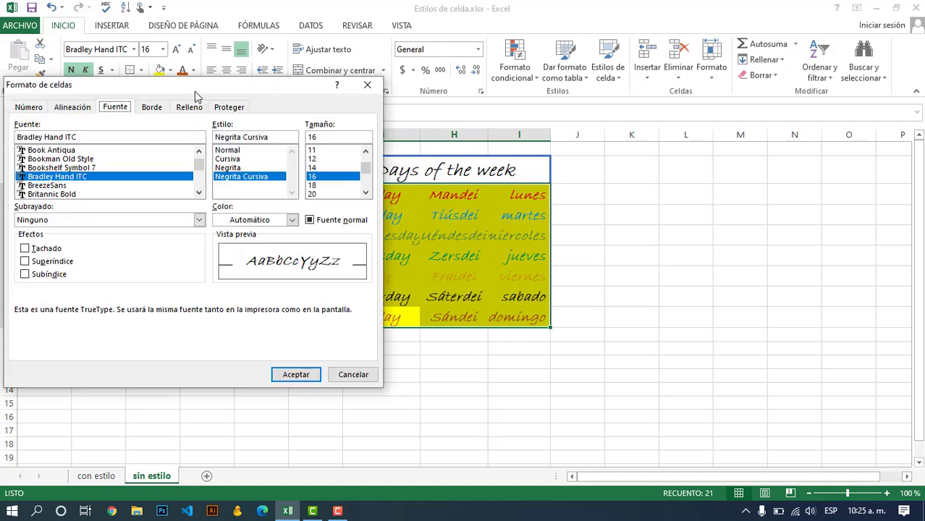
{"action": "left_click", "coordinate": [152, 107]}
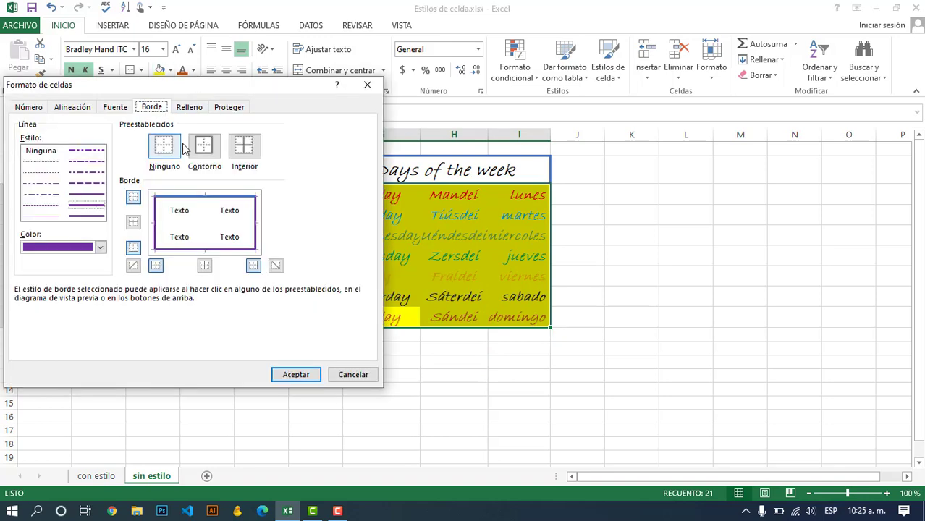
{"action": "left_click", "coordinate": [100, 247]}
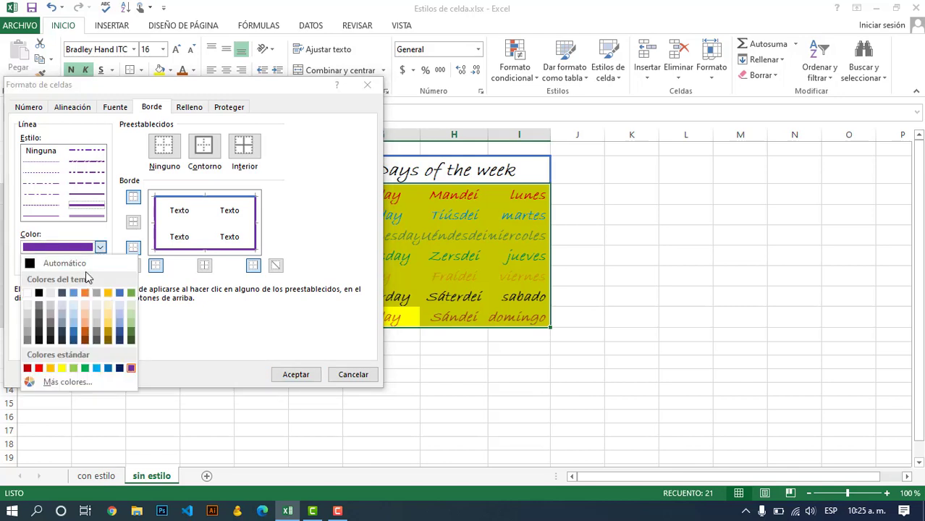
{"action": "left_click", "coordinate": [57, 265]}
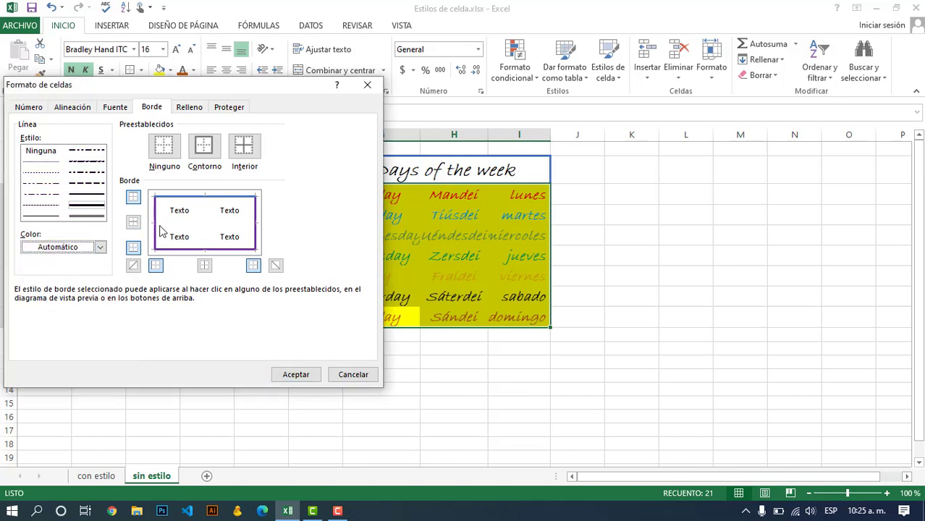
{"action": "left_click", "coordinate": [85, 198]}
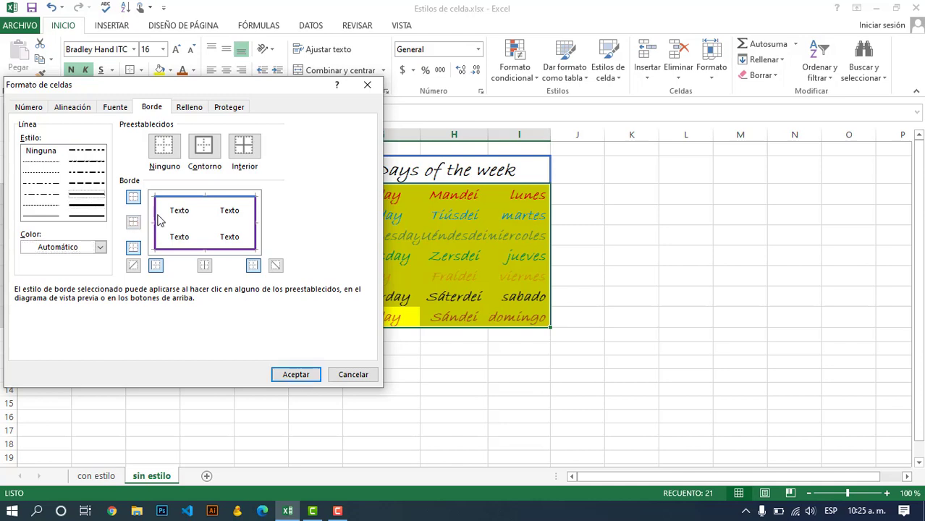
{"action": "left_click", "coordinate": [178, 224]}
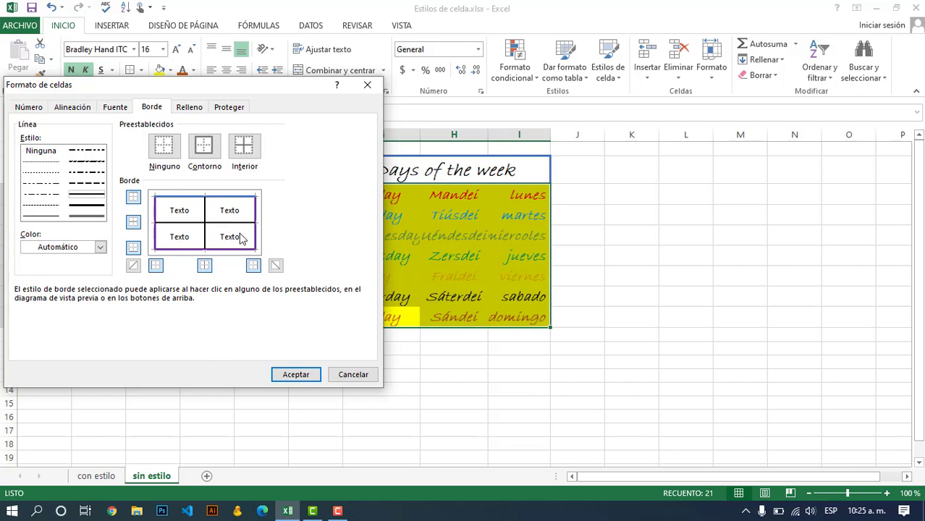
{"action": "left_click", "coordinate": [296, 374]}
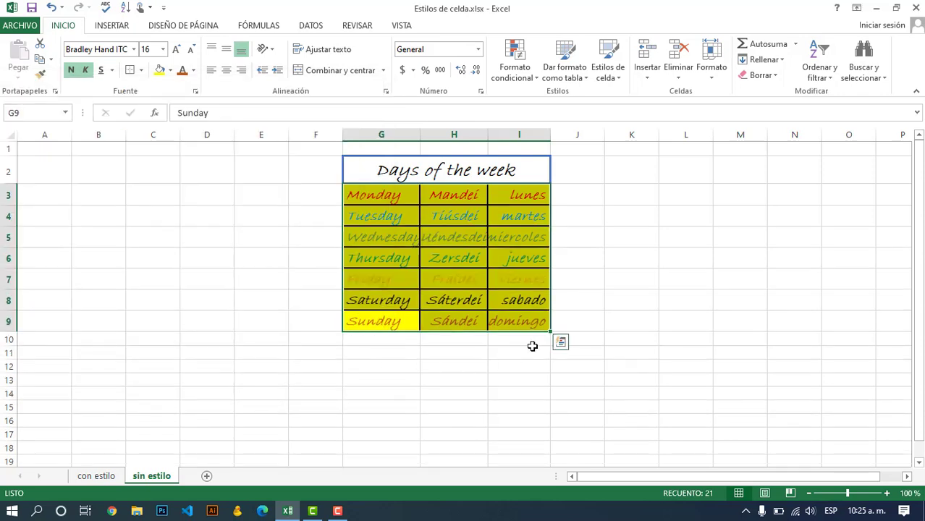
{"action": "left_click", "coordinate": [632, 283]}
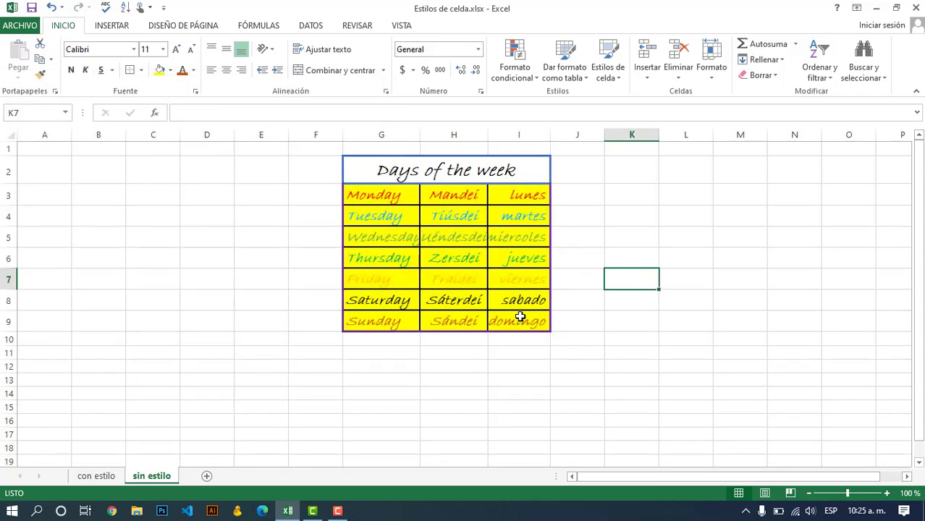
Step: Reset the border line color to Automático for the day cells G3:I9 and retry the medium solid line on the inside borders
{"action": "mouse_move", "coordinate": [520, 316]}
{"action": "left_mouse_down"}
{"action": "mouse_move", "coordinate": [371, 213]}
{"action": "mouse_move", "coordinate": [363, 196]}
{"action": "left_mouse_up"}
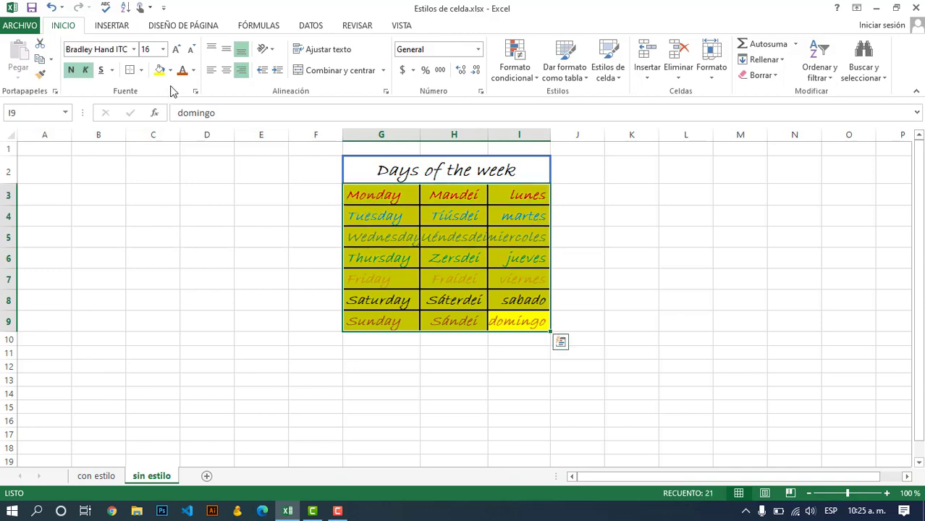
{"action": "left_click", "coordinate": [195, 91]}
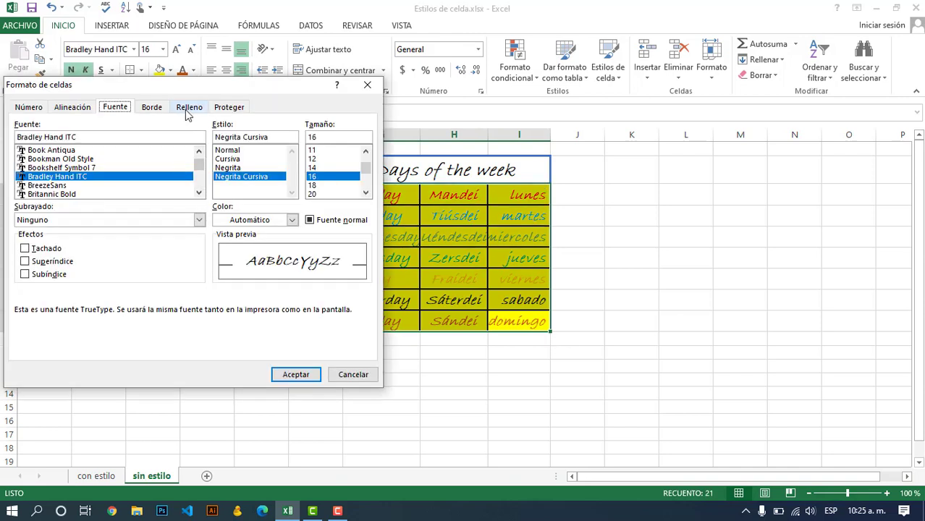
{"action": "left_click", "coordinate": [152, 108]}
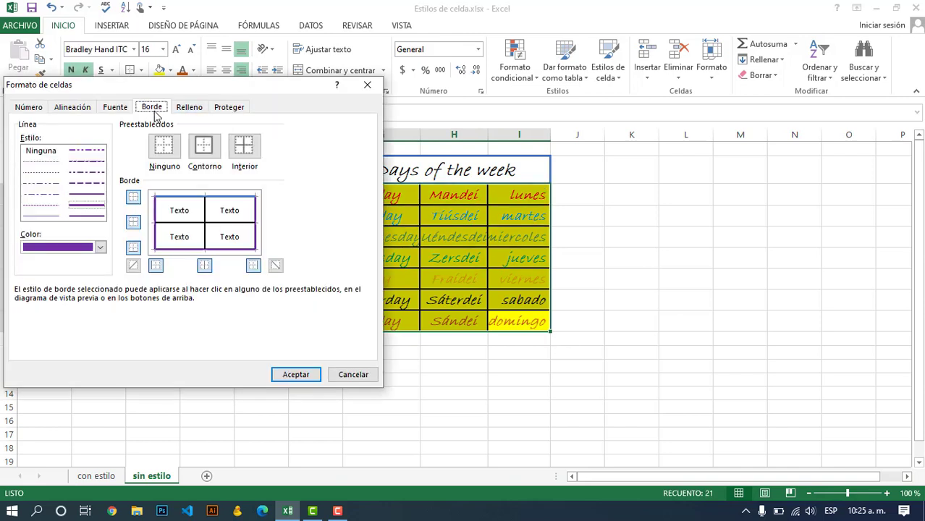
{"action": "left_click", "coordinate": [86, 194]}
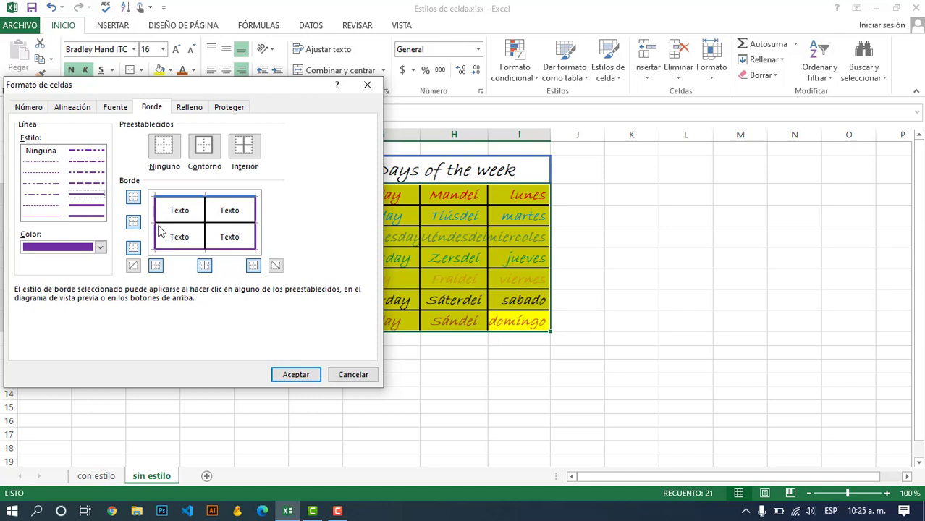
{"action": "left_click", "coordinate": [100, 246]}
{"action": "left_click", "coordinate": [60, 260]}
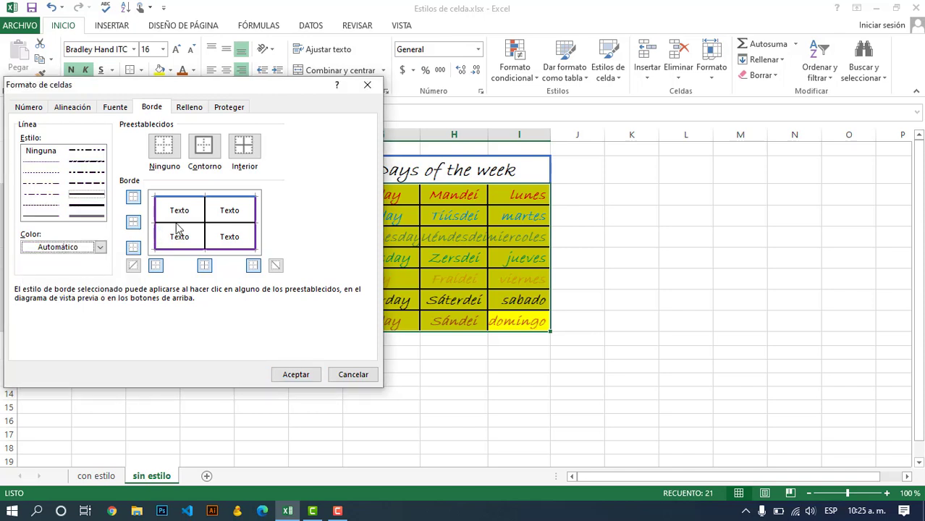
{"action": "left_click", "coordinate": [183, 223]}
{"action": "left_click", "coordinate": [191, 225]}
{"action": "left_click", "coordinate": [205, 222]}
{"action": "left_click", "coordinate": [205, 222]}
Step: Change the horizontal and vertical inside borders of the day cells G3:I9 to a thin solid line
{"action": "left_click", "coordinate": [38, 216]}
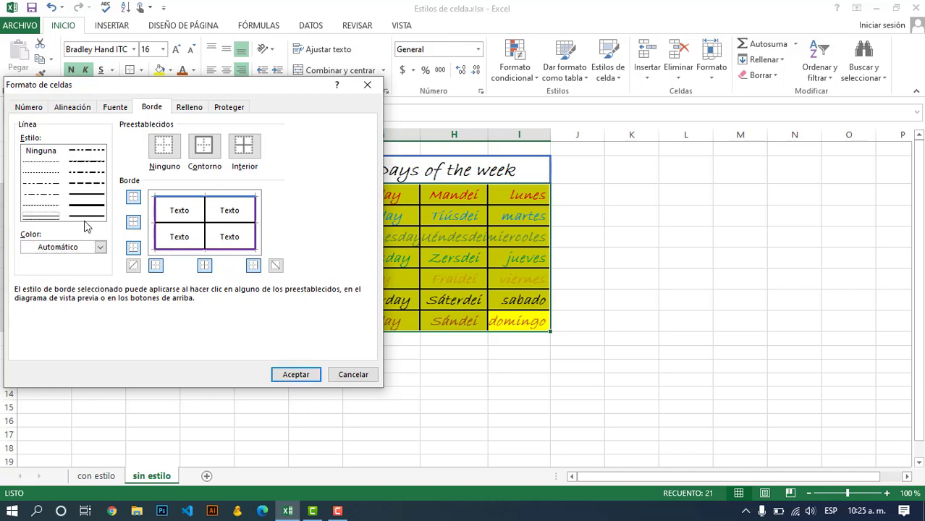
{"action": "left_click", "coordinate": [183, 228]}
{"action": "left_click", "coordinate": [186, 227]}
{"action": "left_click", "coordinate": [186, 227]}
{"action": "left_click", "coordinate": [204, 221]}
{"action": "left_click", "coordinate": [306, 374]}
{"action": "left_click", "coordinate": [514, 362]}
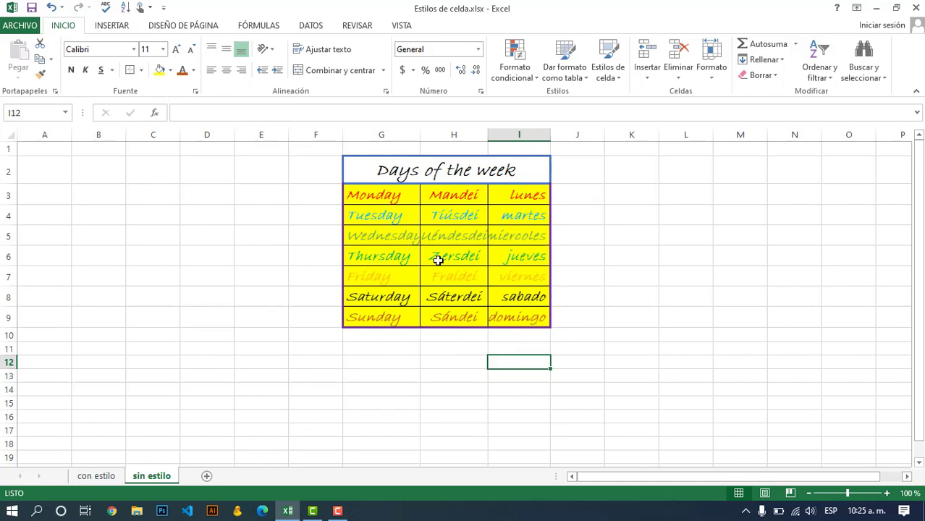
{"action": "left_click_drag", "start_coordinate": [507, 310], "coordinate": [374, 171]}
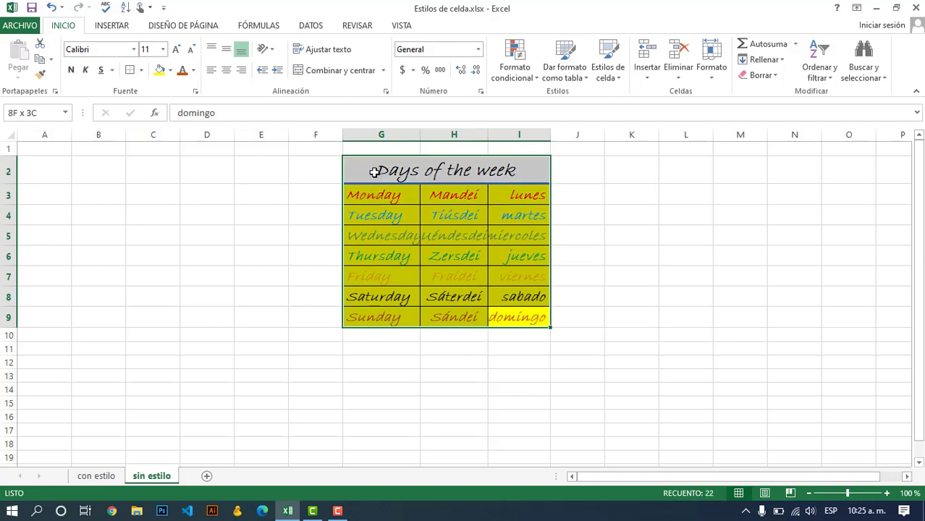
{"action": "left_click", "coordinate": [630, 227]}
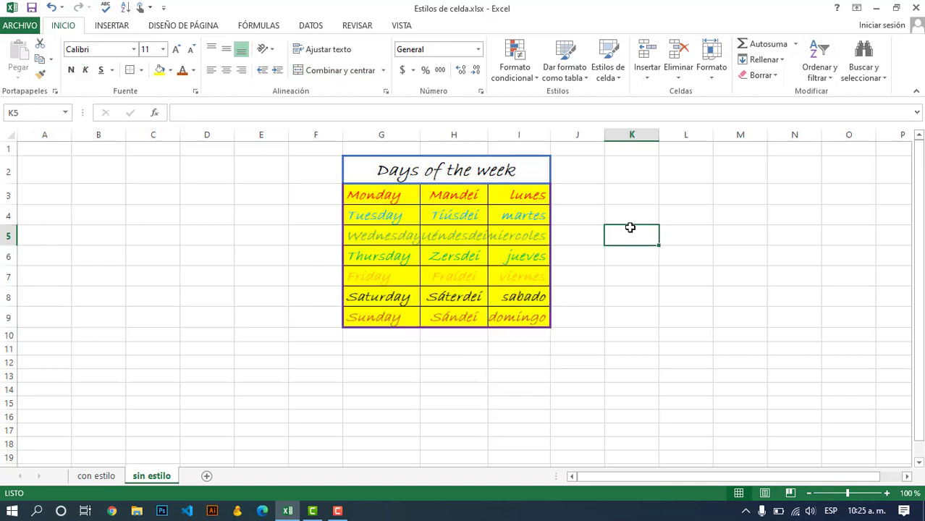